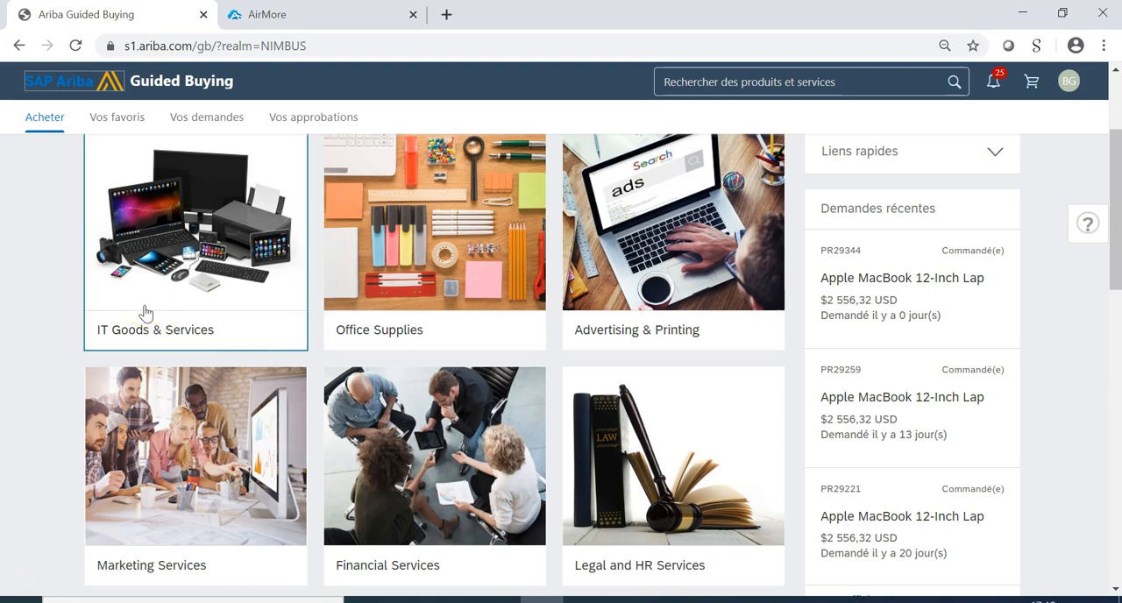
# Look through the notifications list from the home page and close it.
pyautogui.scroll(2, 527, 344)
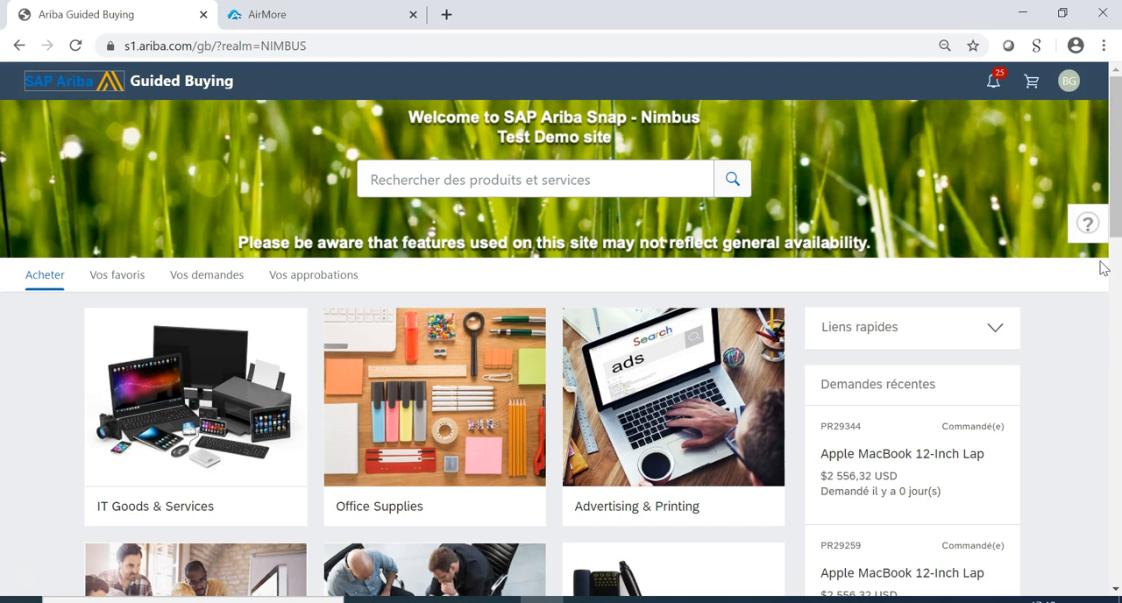
pyautogui.click(996, 82)
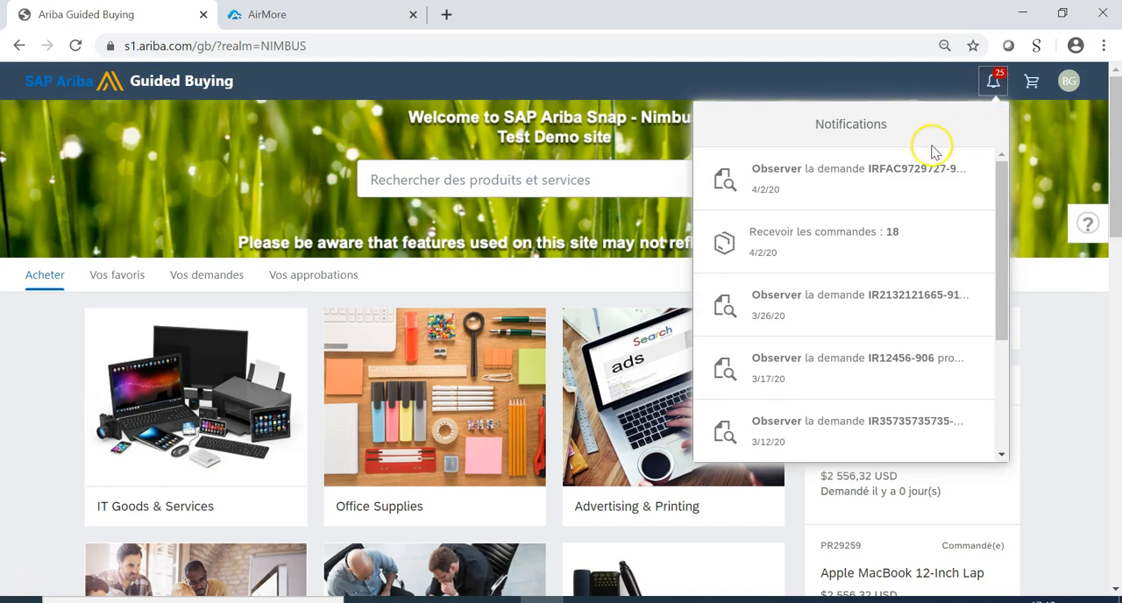
pyautogui.scroll(-1, 825, 253)
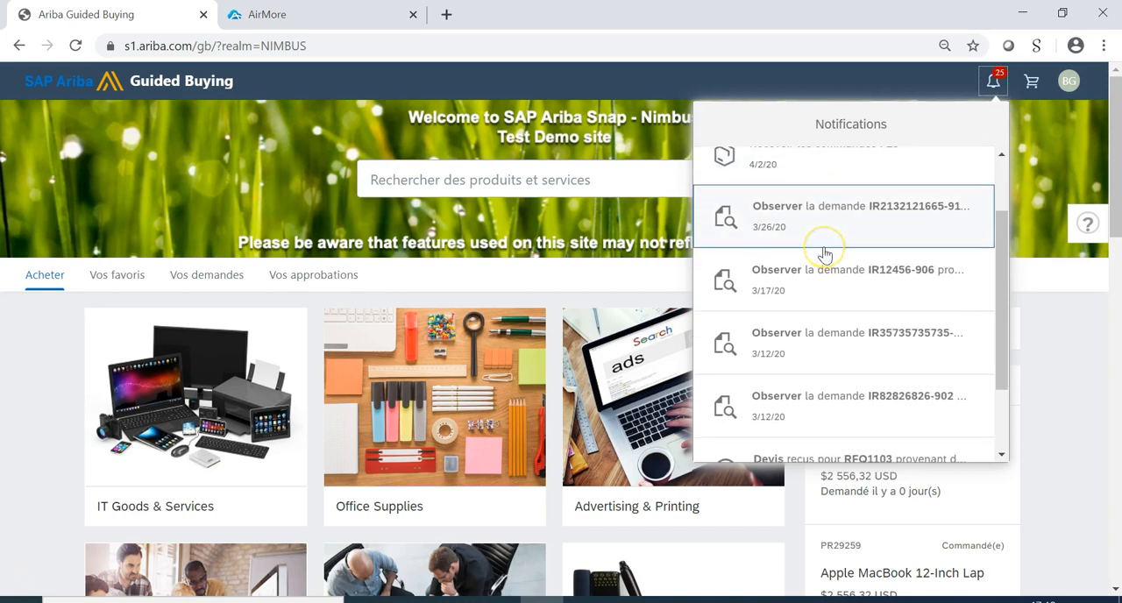
pyautogui.scroll(-1, 824, 254)
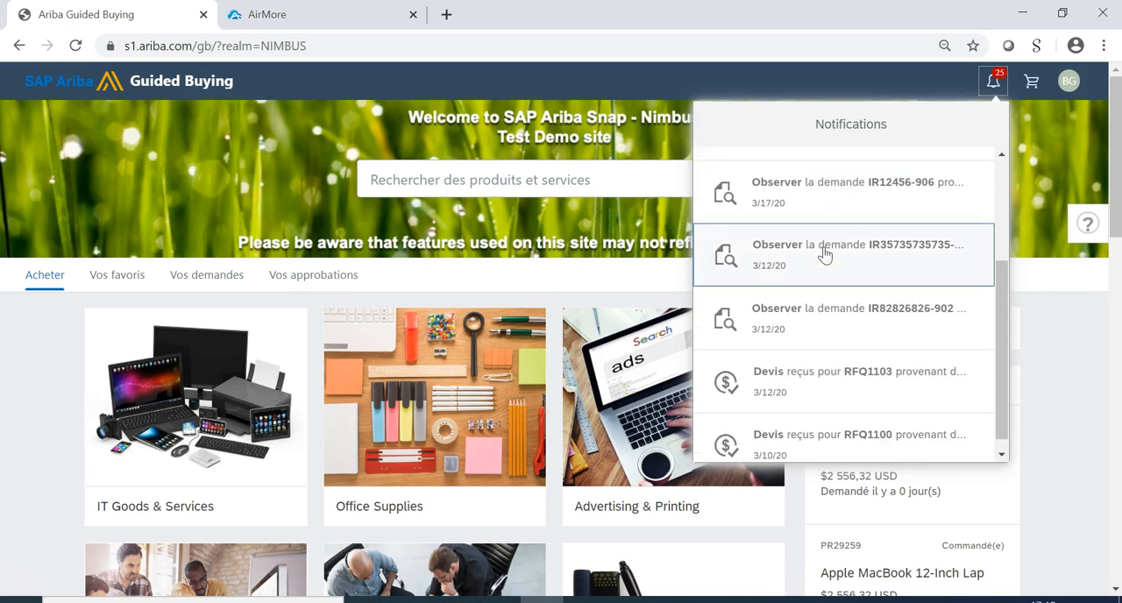
pyautogui.scroll(-1, 824, 254)
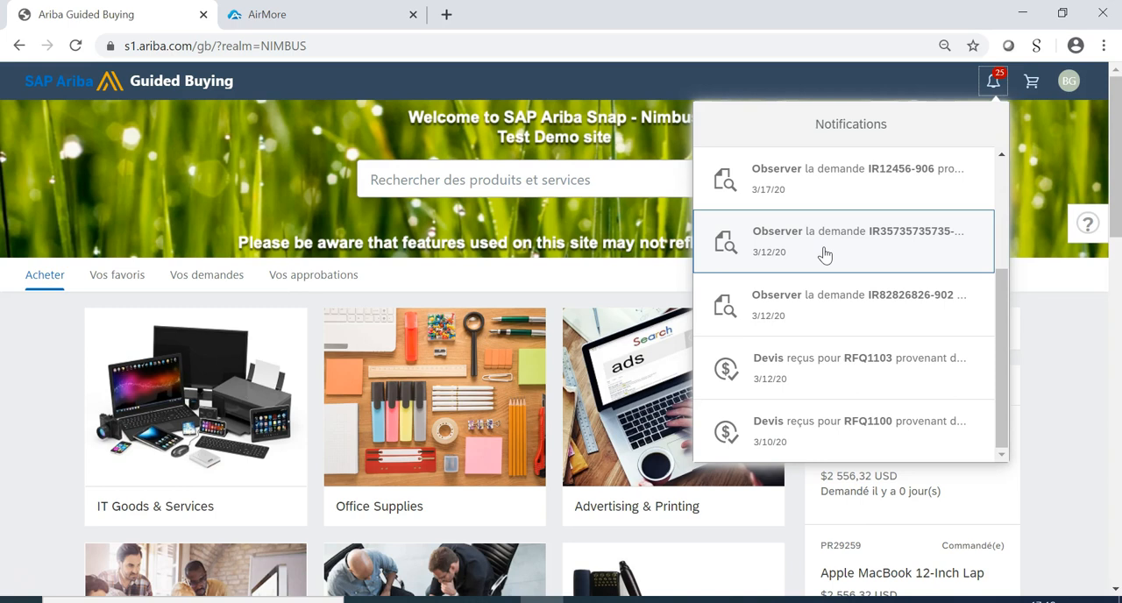
pyautogui.scroll(-1, 824, 254)
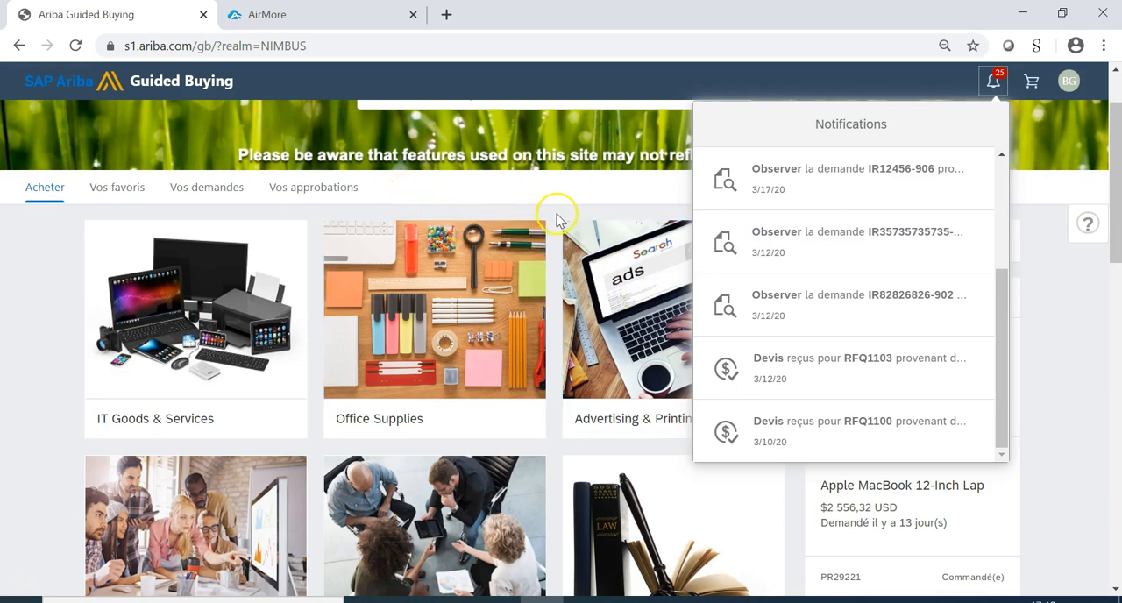
pyautogui.scroll(1, 445, 230)
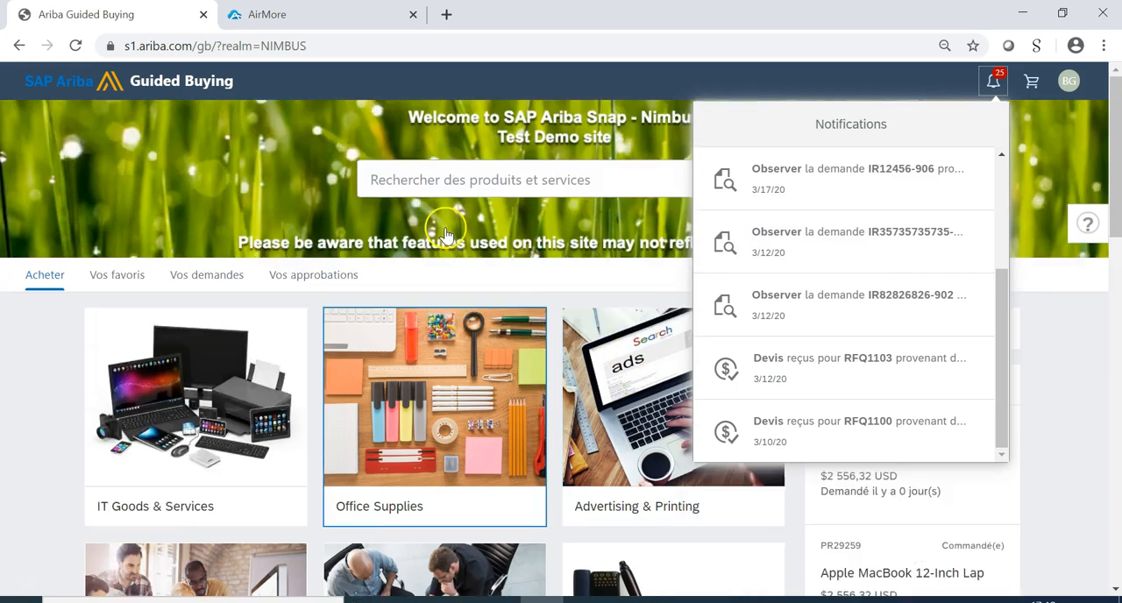
pyautogui.click(21, 371)
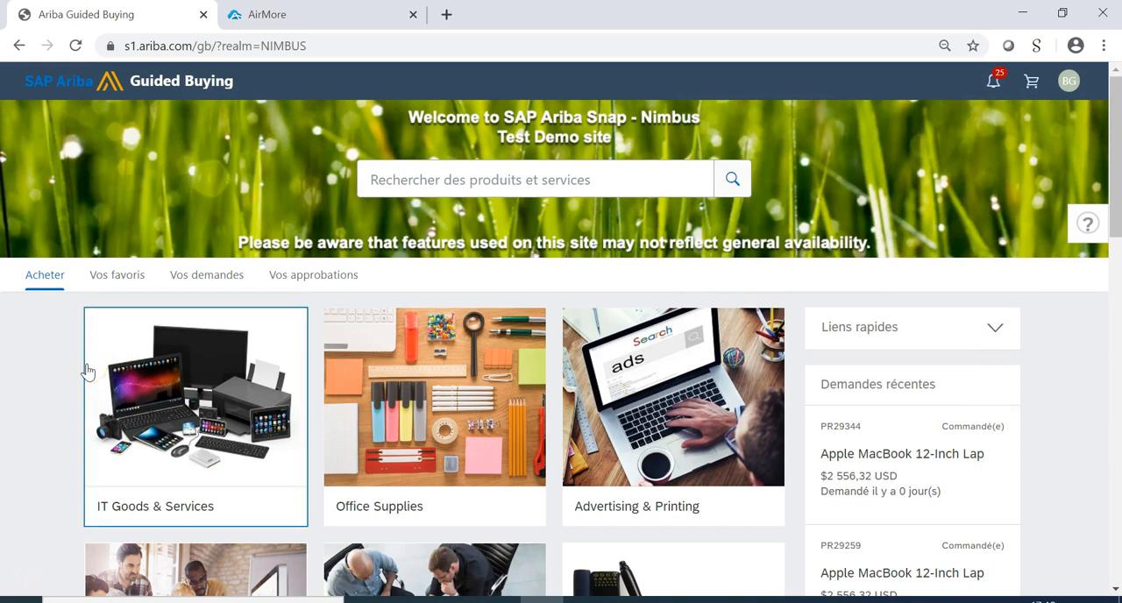
# Open the IT Goods & Services category and show the catalogue items for Laptops & Notebooks.
pyautogui.click(69, 380)
pyautogui.click(177, 415)
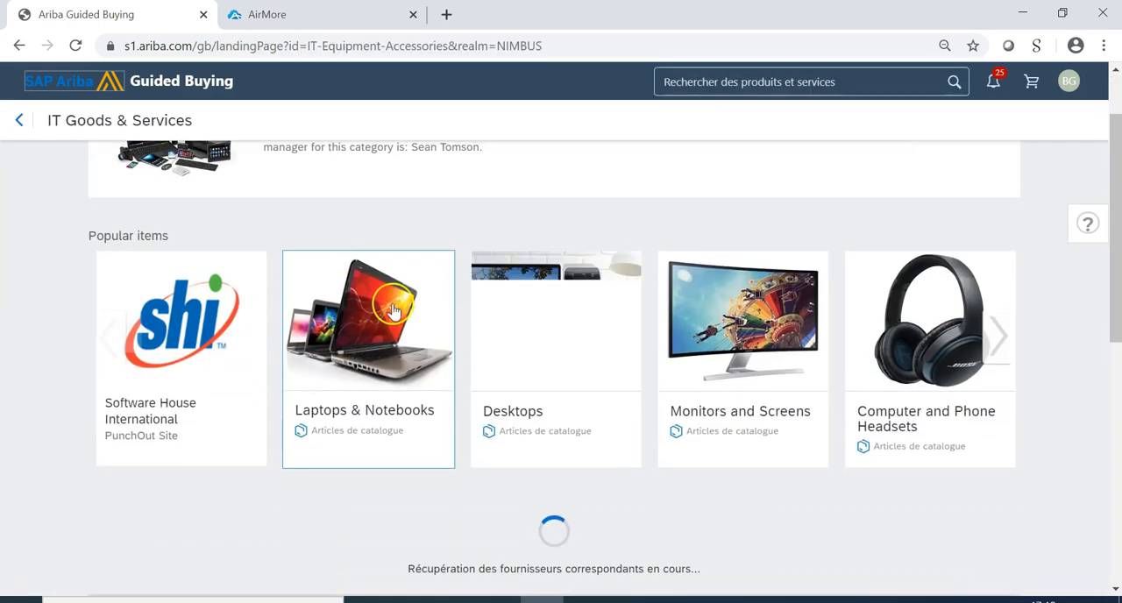
pyautogui.scroll(-1, 323, 359)
pyautogui.click(369, 334)
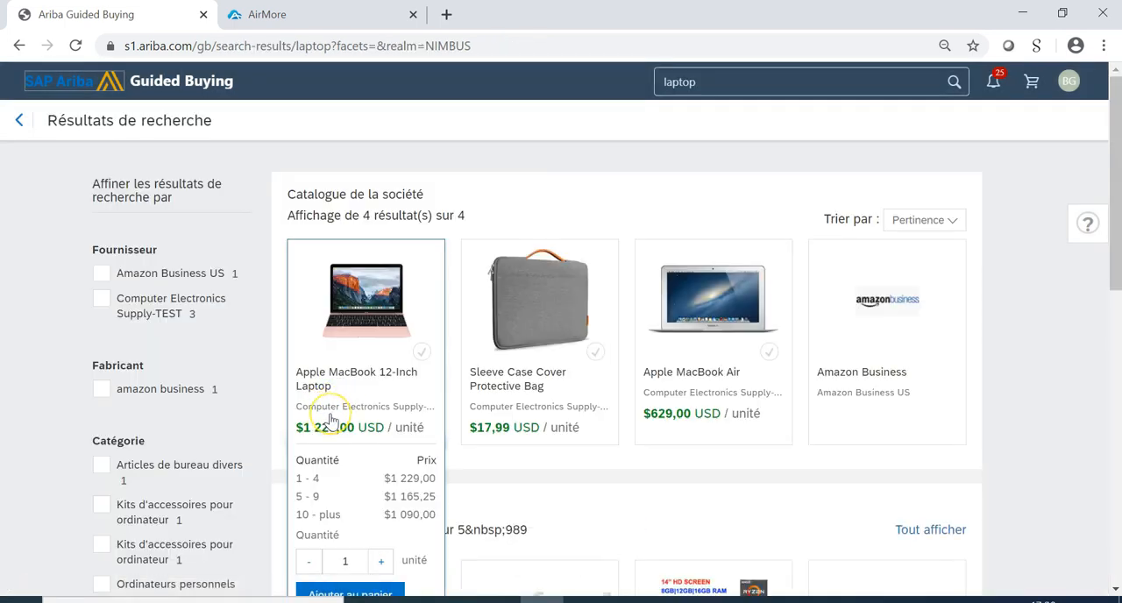
# Add one Apple MacBook 12-Inch Laptop to the cart and proceed to checkout.
pyautogui.scroll(-1, 330, 422)
pyautogui.scroll(1, 452, 333)
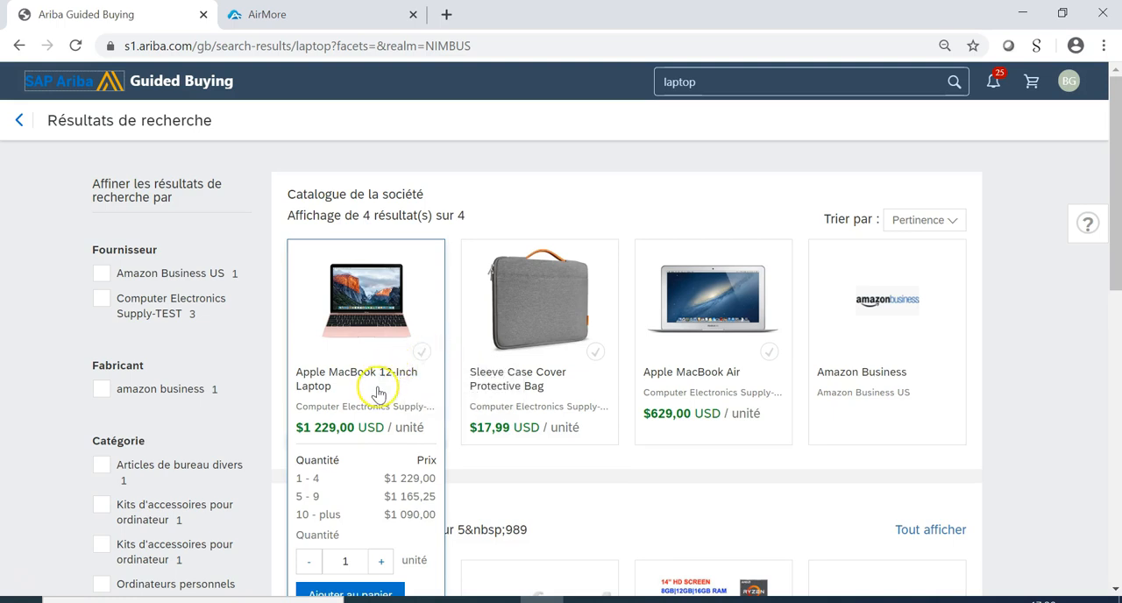
pyautogui.scroll(-1, 371, 394)
pyautogui.click(330, 508)
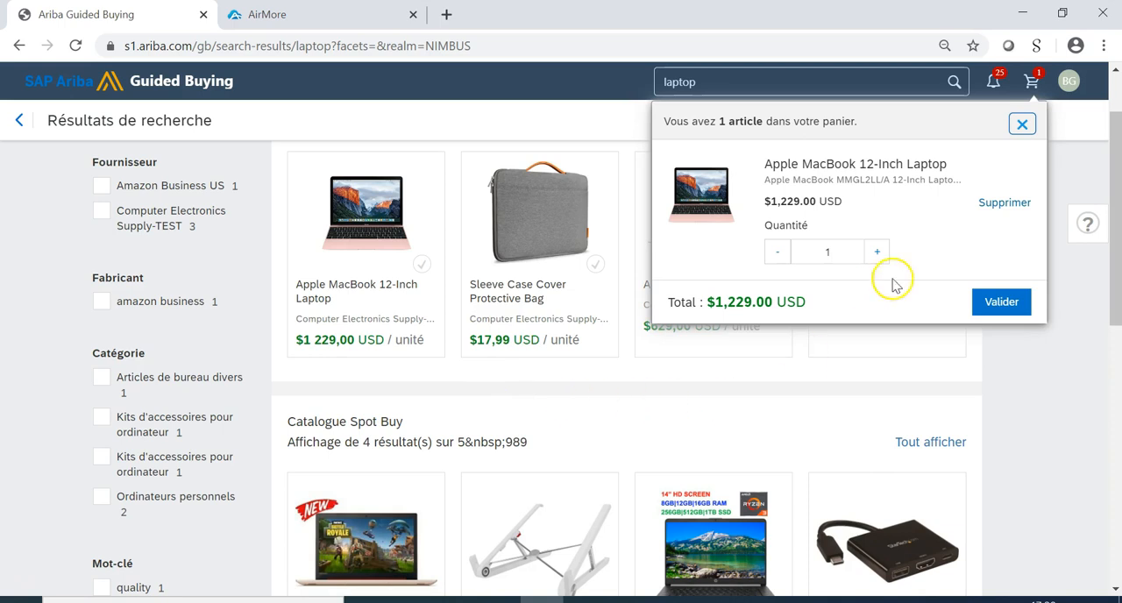
pyautogui.click(1003, 301)
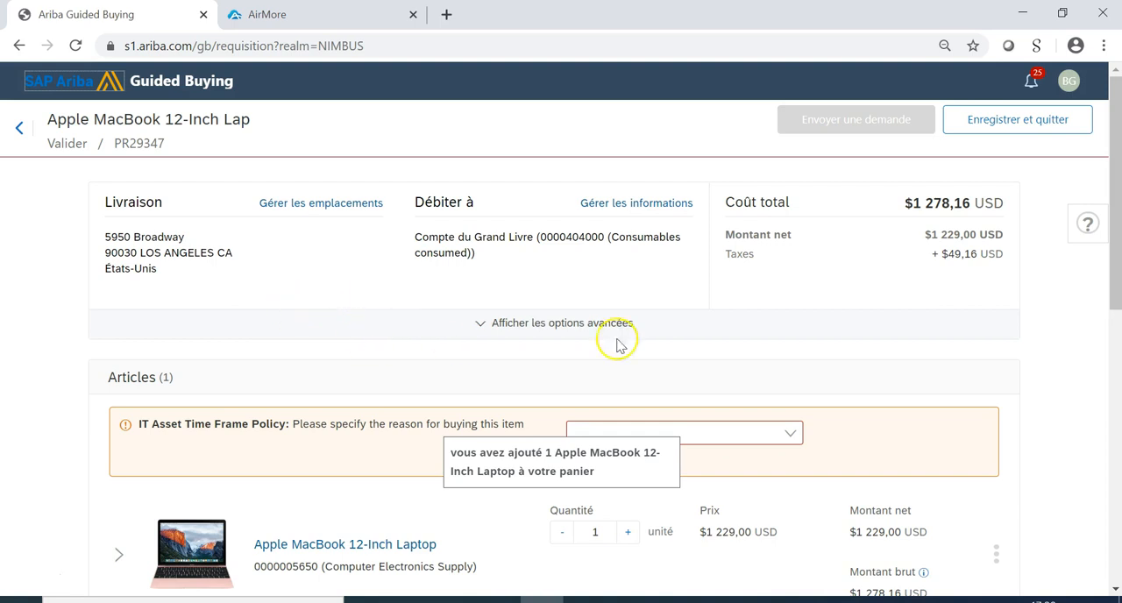
# In the requisition's advanced options, set the requested receipt date to 22 April 2020.
pyautogui.click(479, 324)
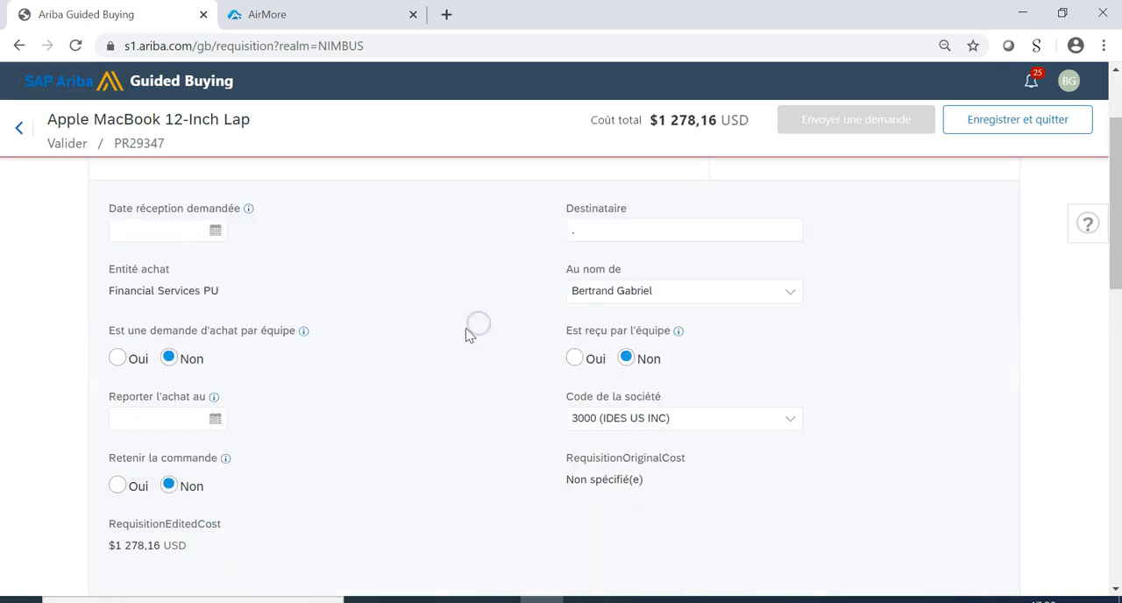
pyautogui.click(215, 229)
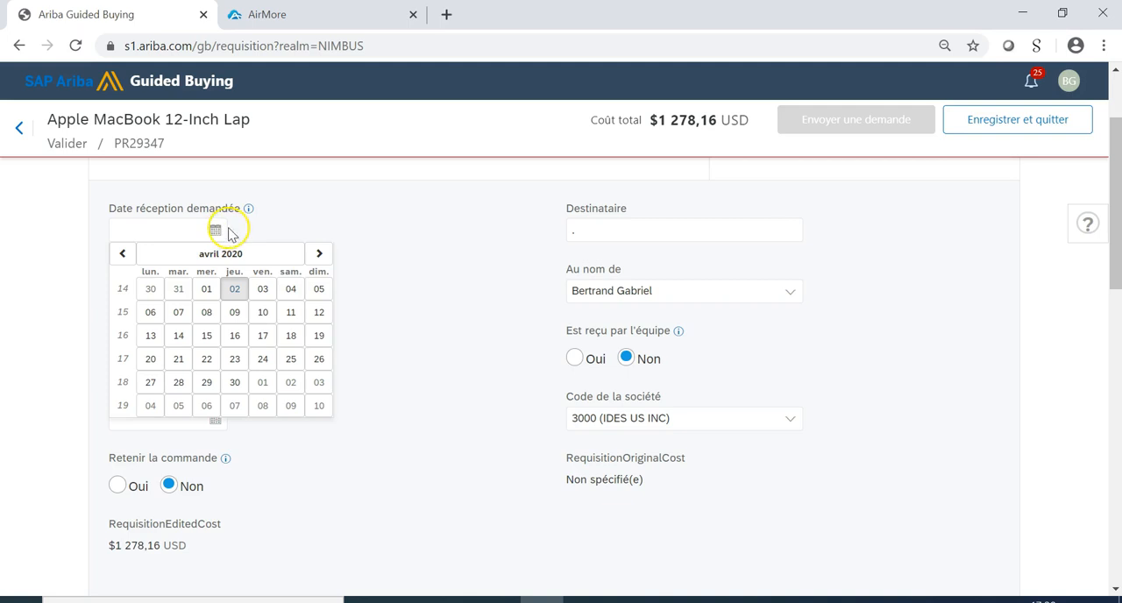
pyautogui.click(207, 360)
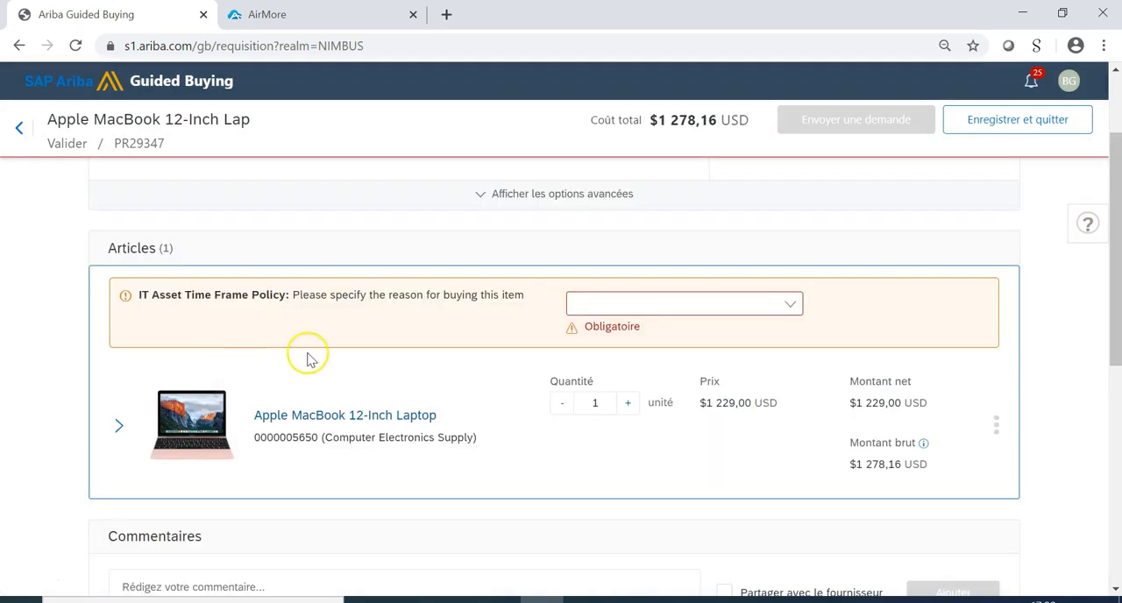
# Answer the IT Asset Time Frame Policy with "Previous item broken" as the reason for buying the laptop.
pyautogui.scroll(-1, 307, 358)
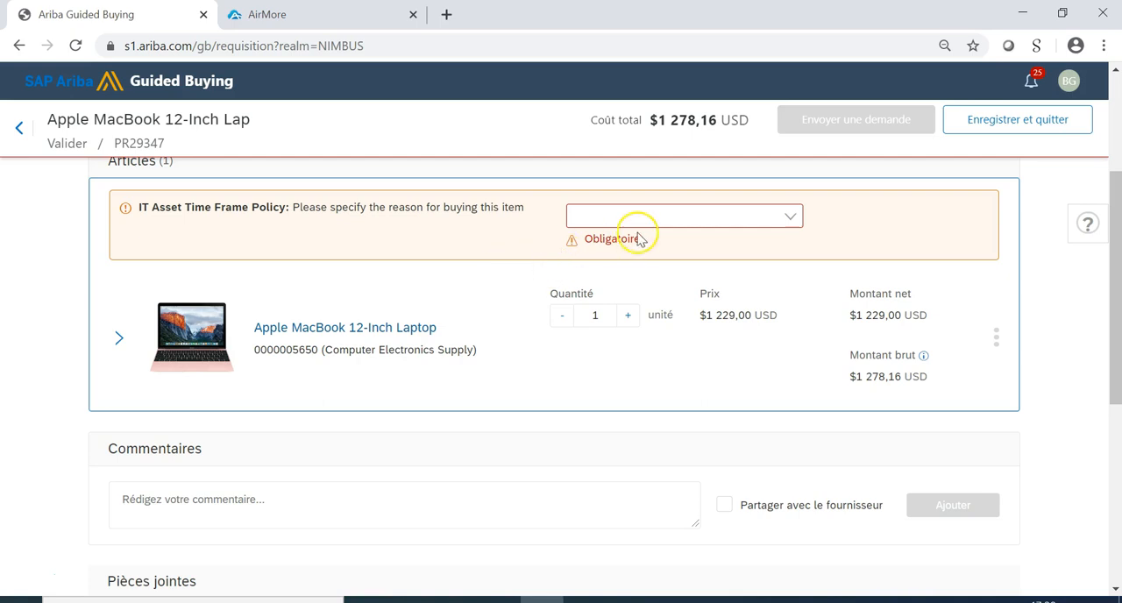
pyautogui.click(787, 219)
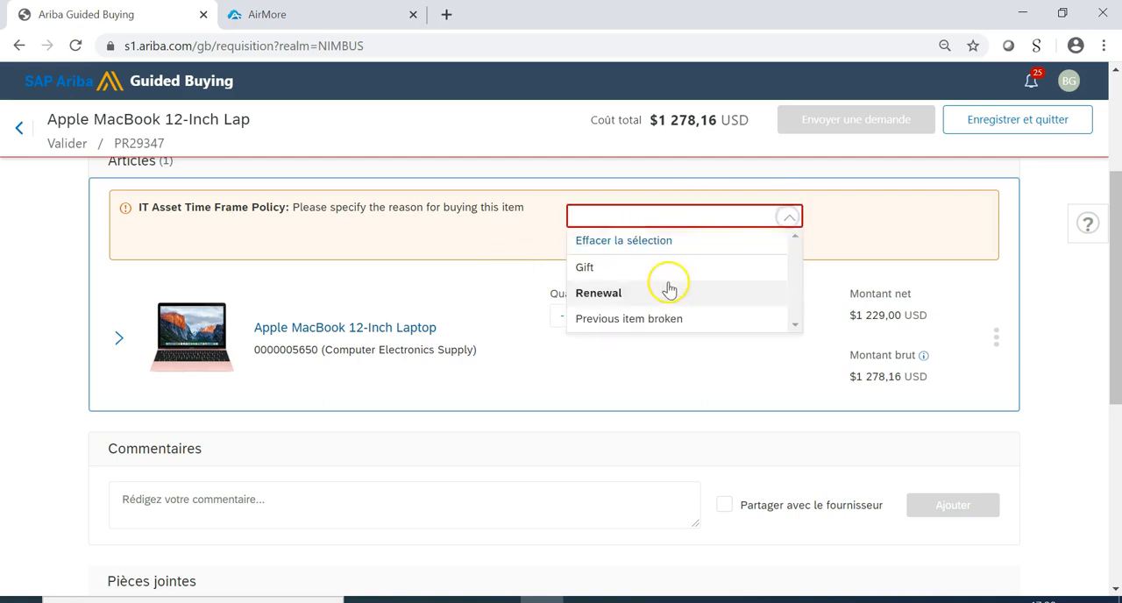
pyautogui.click(609, 320)
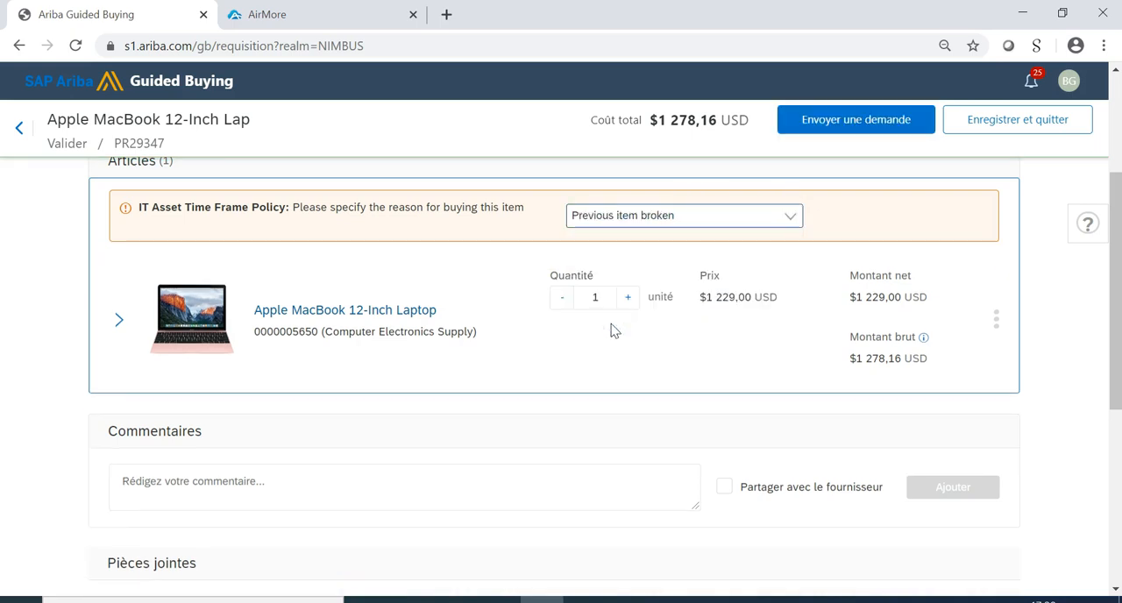
# Submit the laptop purchase request for approval and check its approval flow.
pyautogui.scroll(-5, 682, 321)
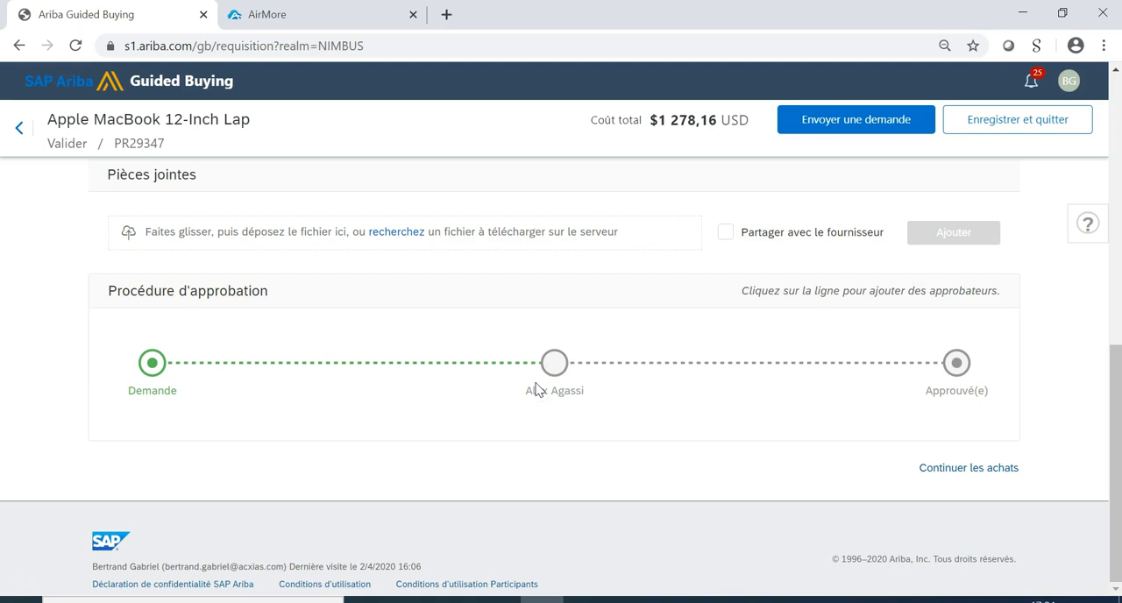
pyautogui.click(864, 128)
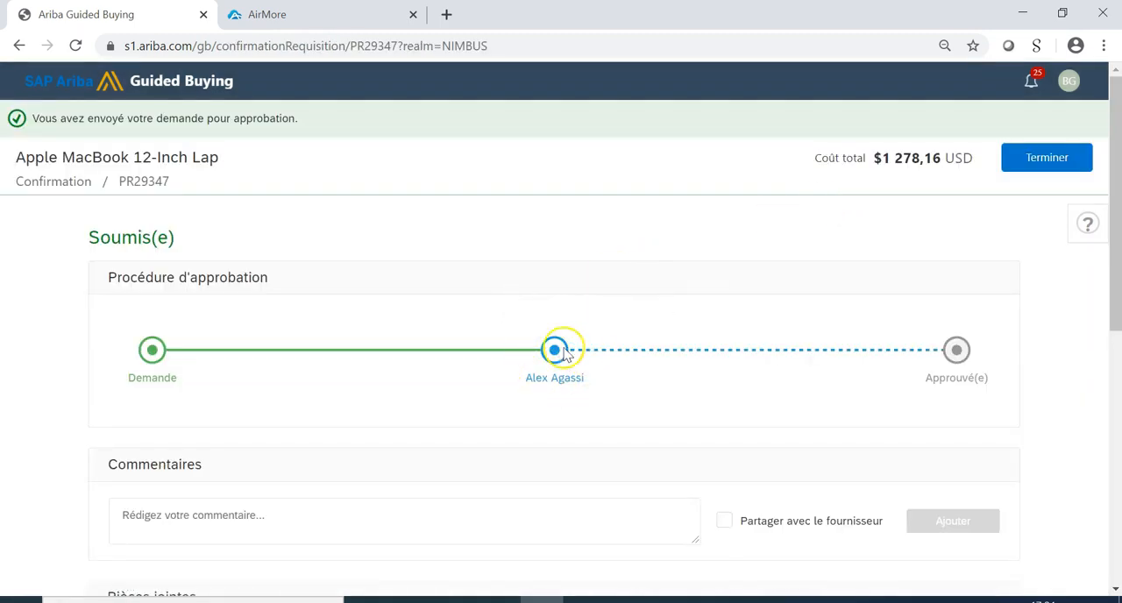
pyautogui.moveTo(555, 352)
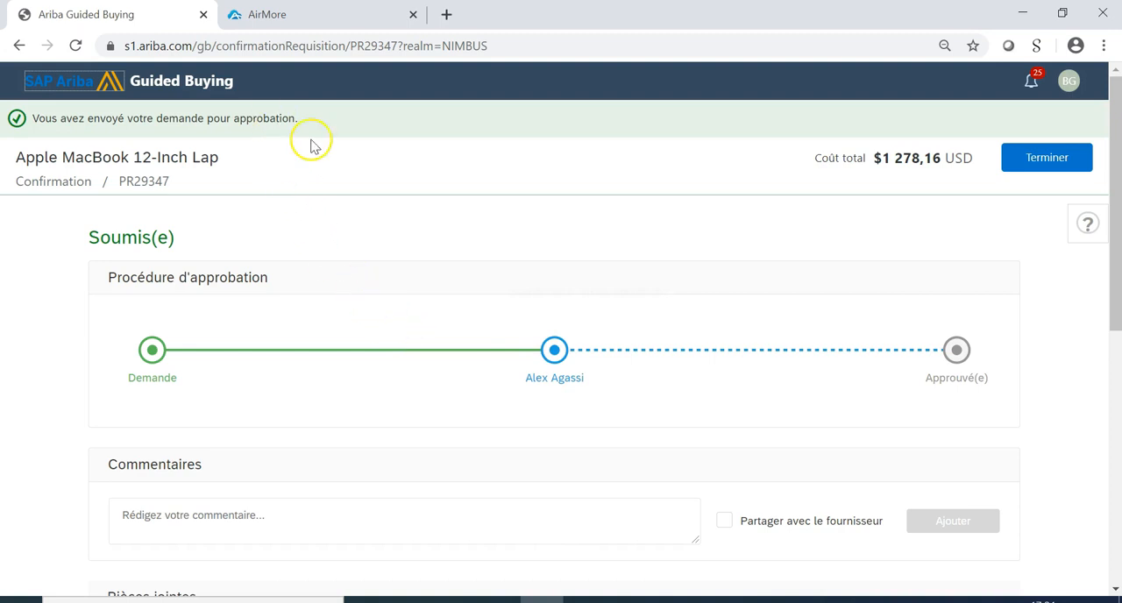
pyautogui.click(428, 227)
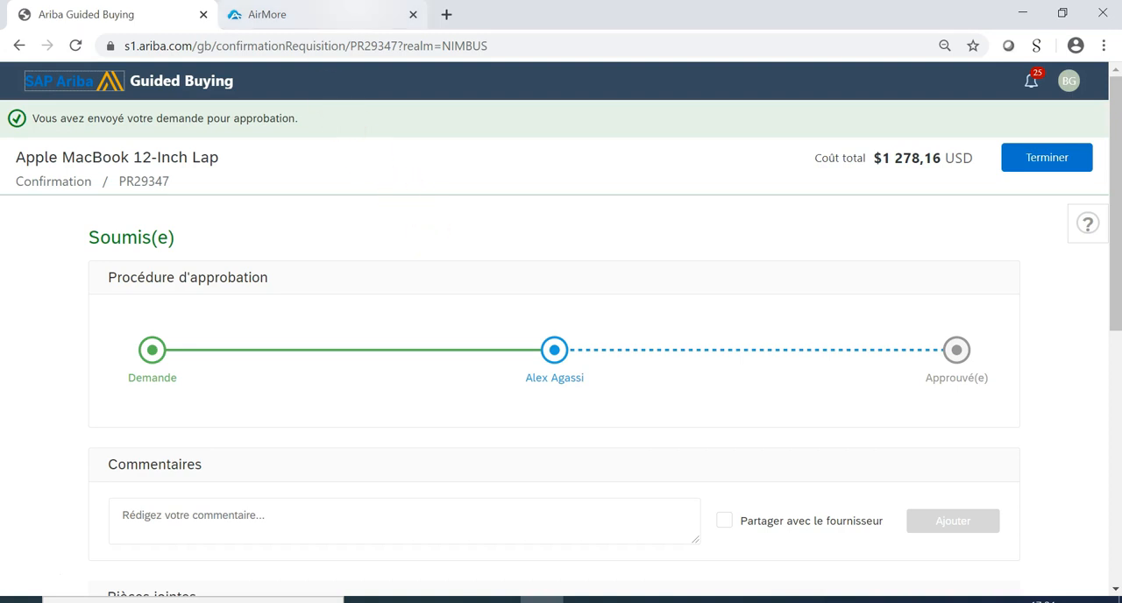
# Switch to AirMore to follow the approval of the laptop request on the mirrored phone.
pyautogui.click(263, 14)
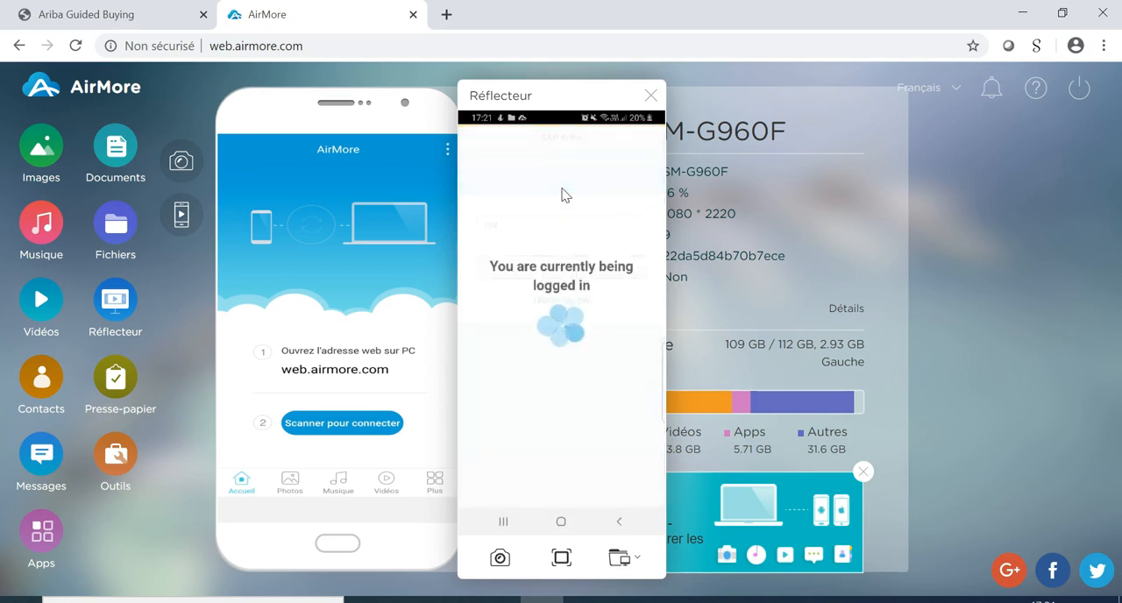
pyautogui.click(571, 228)
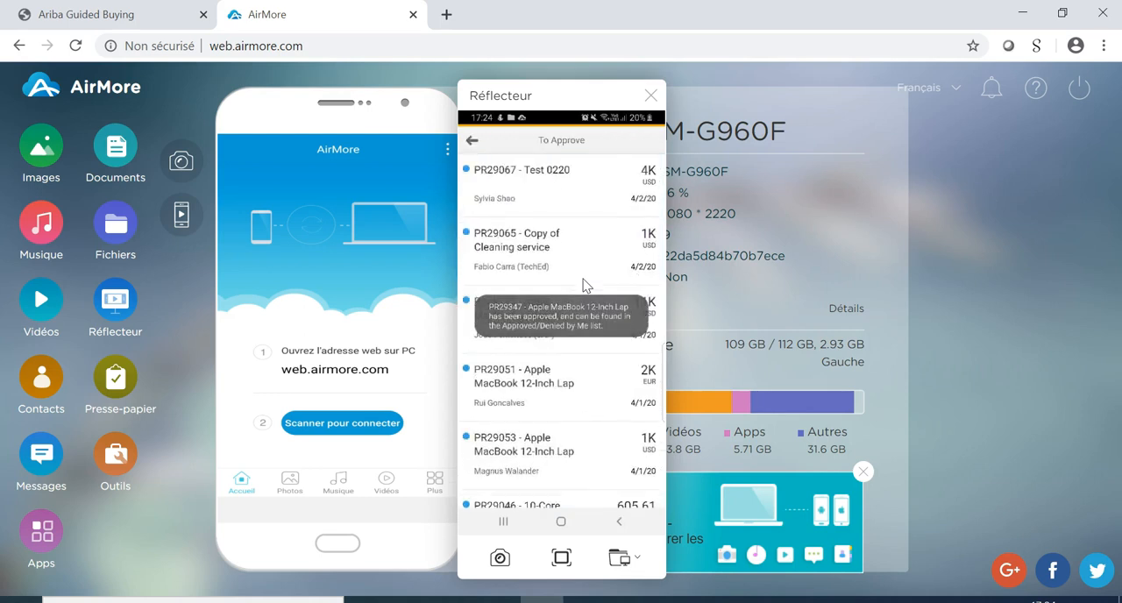
# Switch back to Guided Buying, reload the request's confirmation page and examine its approval flow and order details.
pyautogui.hotkey('ctrl', 'Tab')
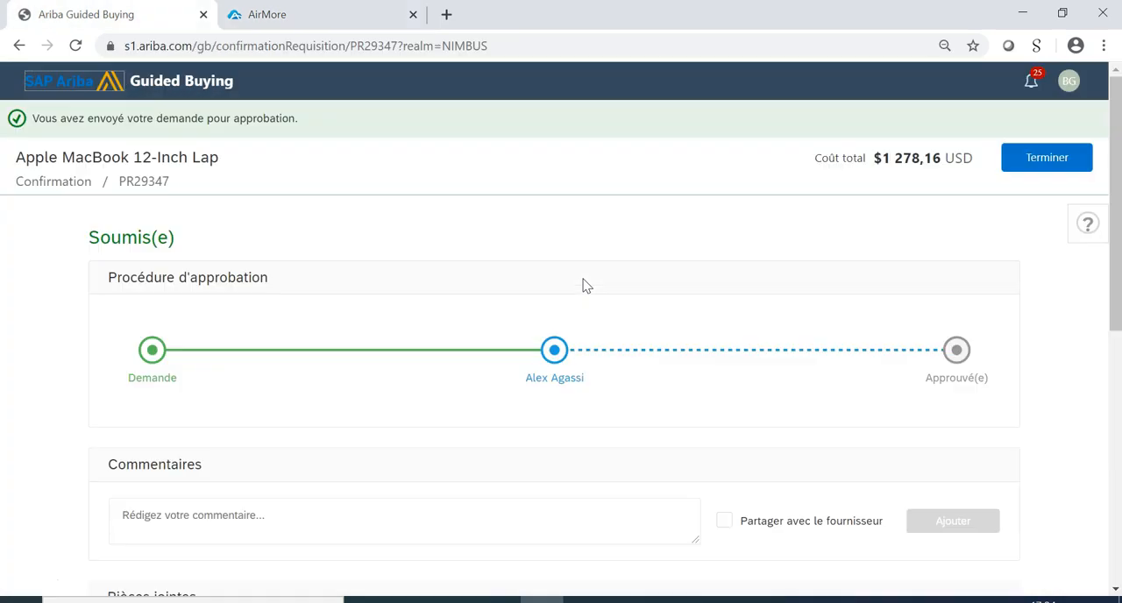
pyautogui.click(76, 46)
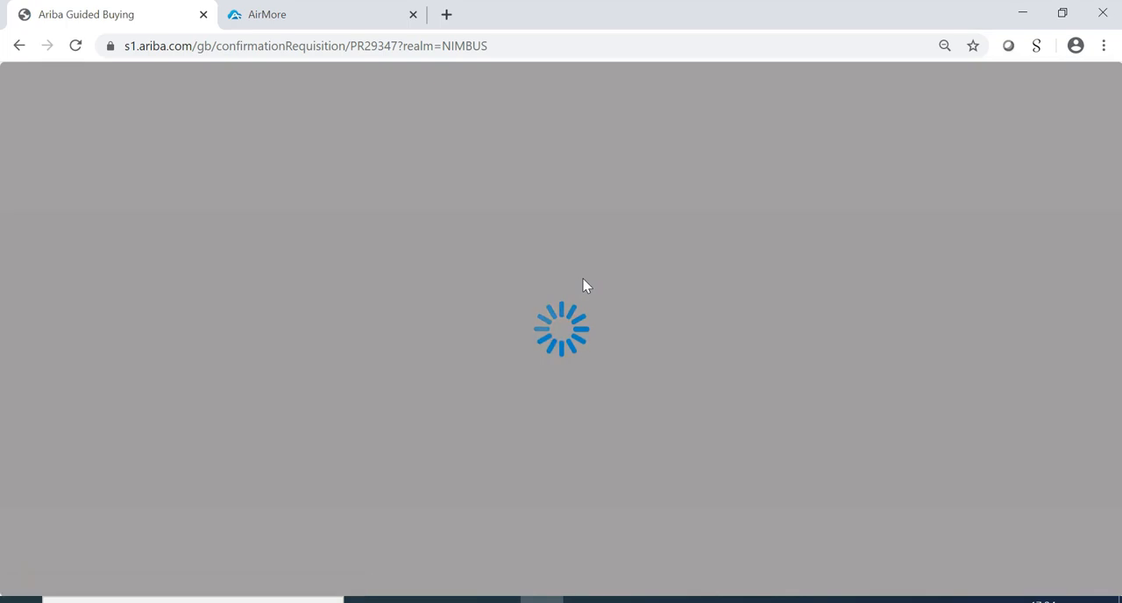
pyautogui.click(468, 272)
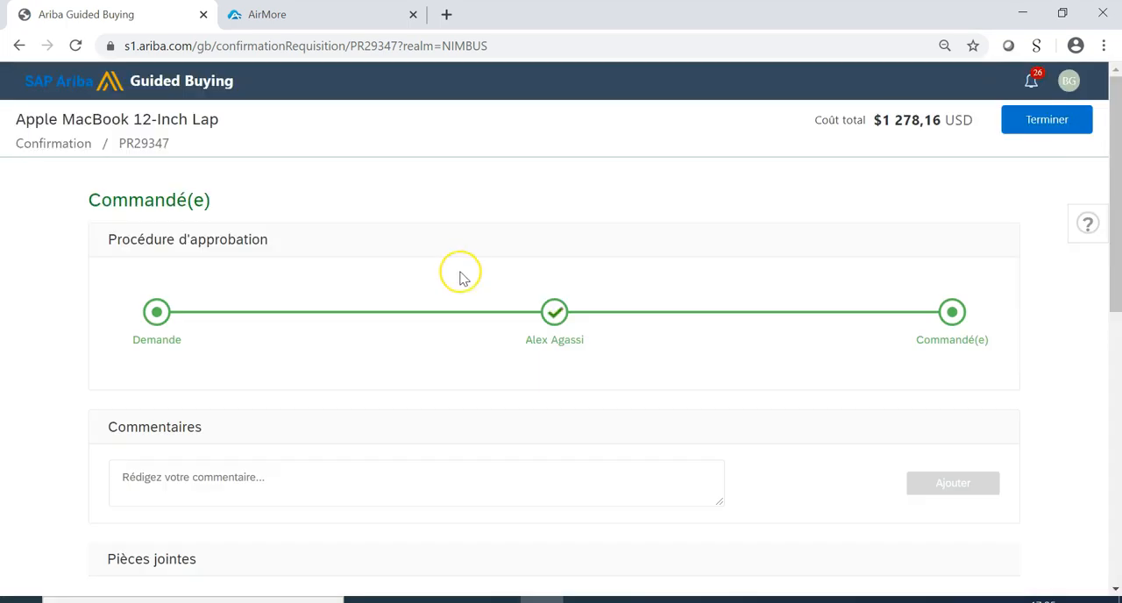
pyautogui.moveTo(559, 319)
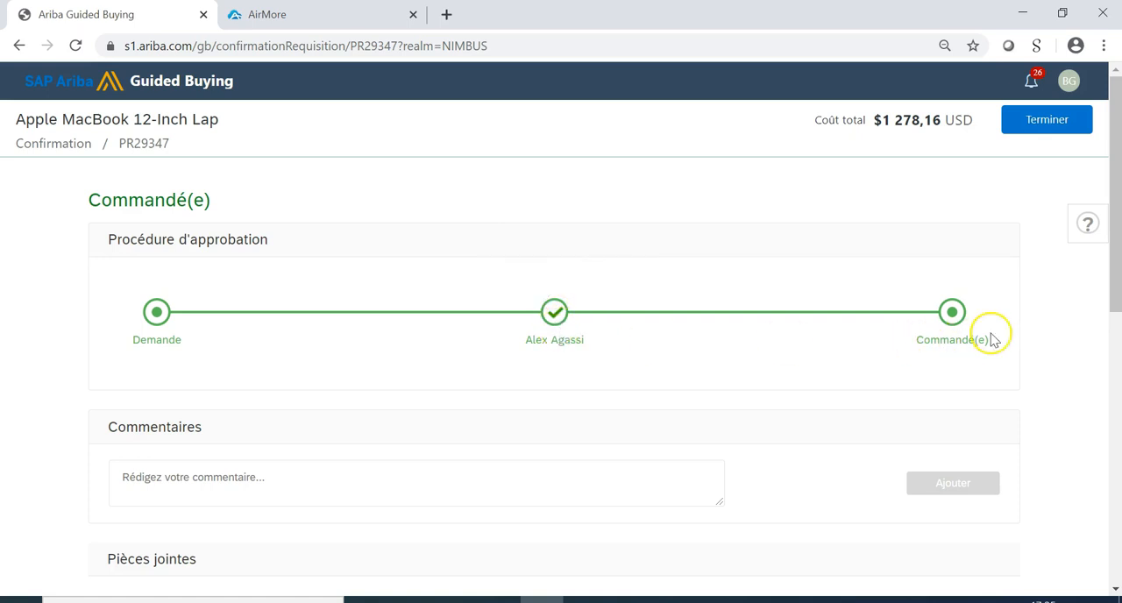
pyautogui.scroll(-2, 892, 355)
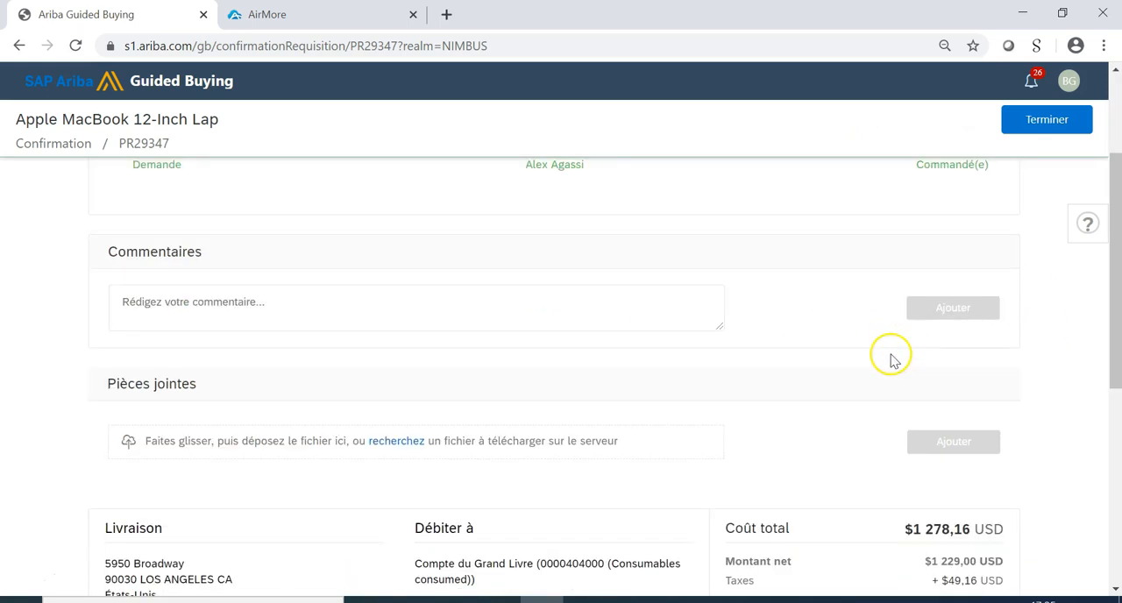
pyautogui.scroll(2, 892, 355)
pyautogui.scroll(-3, 982, 331)
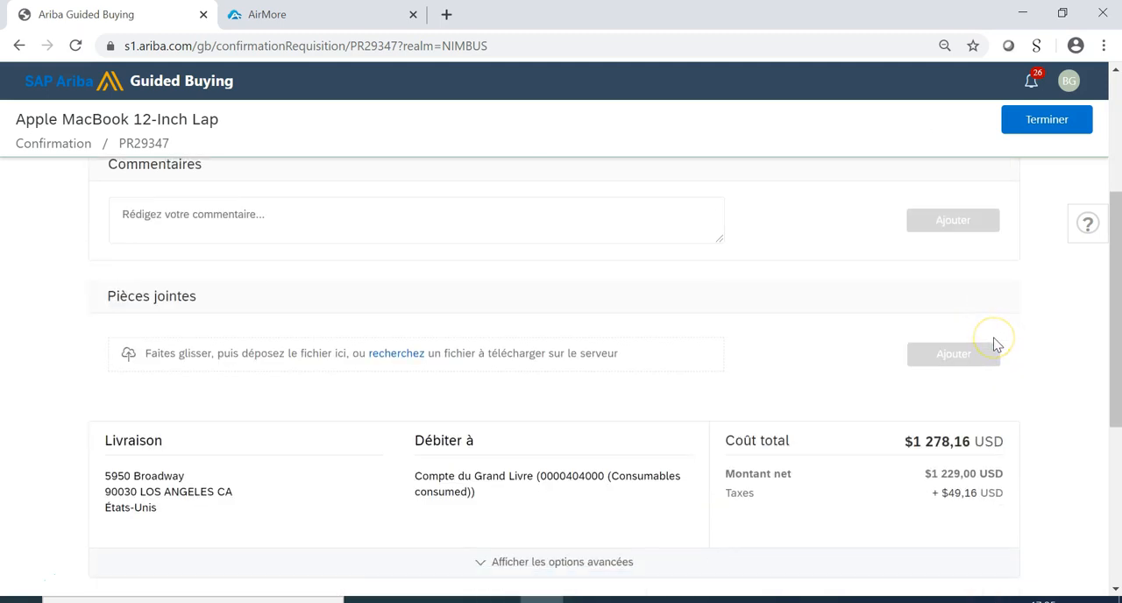
pyautogui.scroll(3, 995, 345)
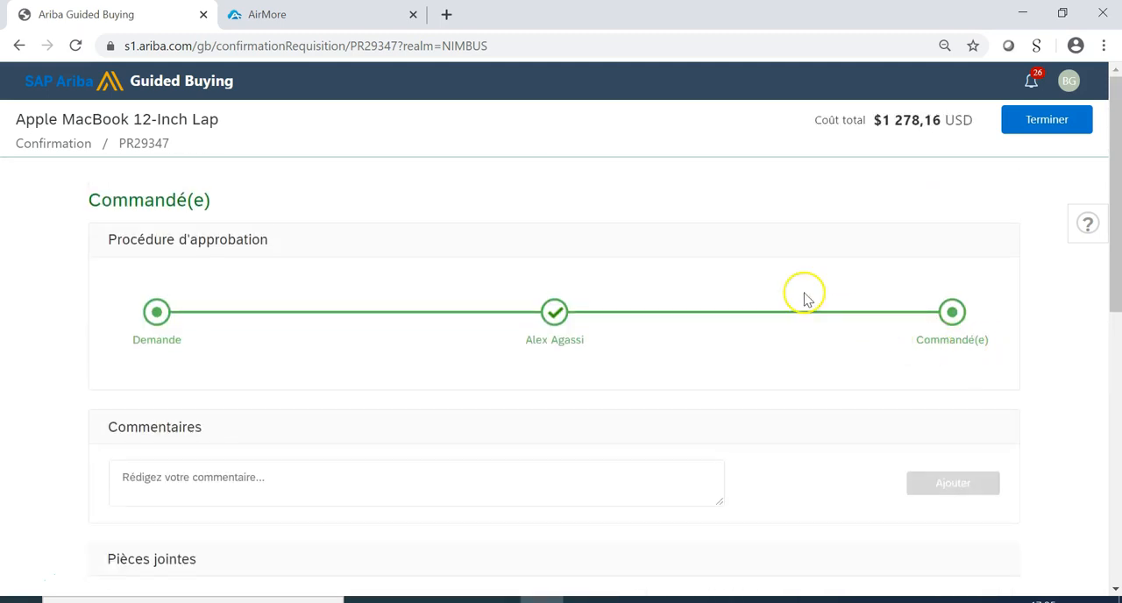
# Check the mirrored phone in AirMore, and return to the Guided Buying home page.
pyautogui.click(331, 16)
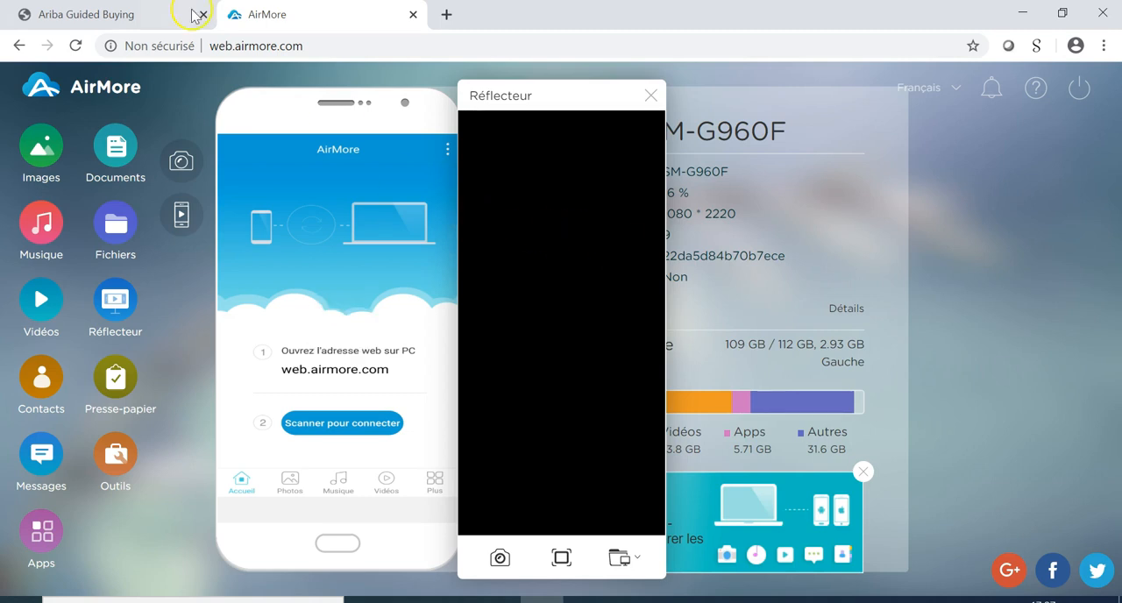
pyautogui.click(145, 12)
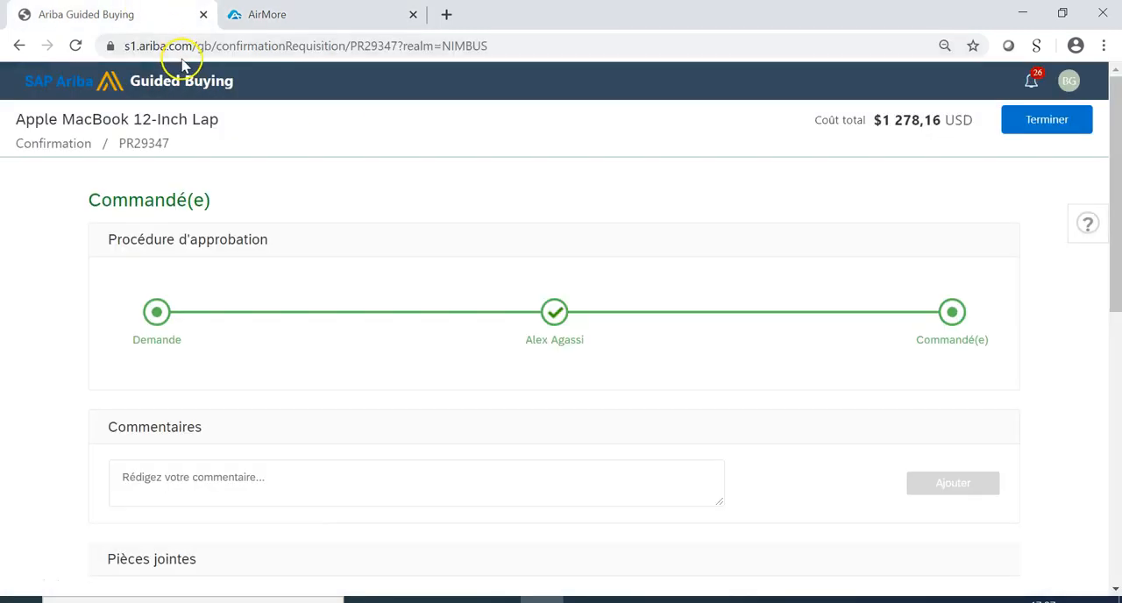
pyautogui.click(75, 86)
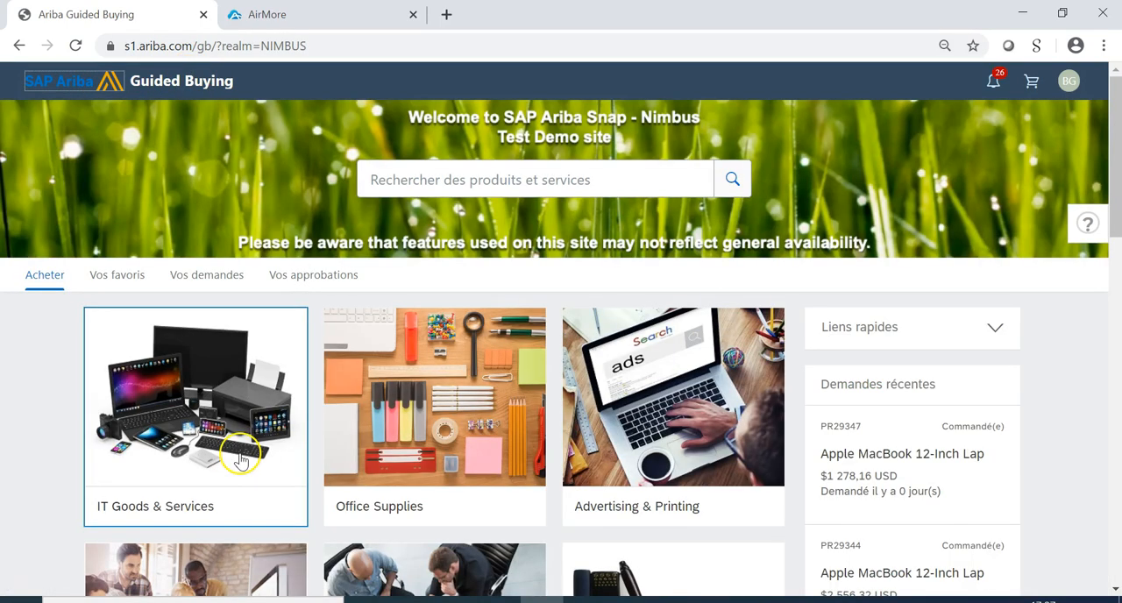
# Search the catalogue for "laptop" from the Guided Buying home page.
pyautogui.click(244, 459)
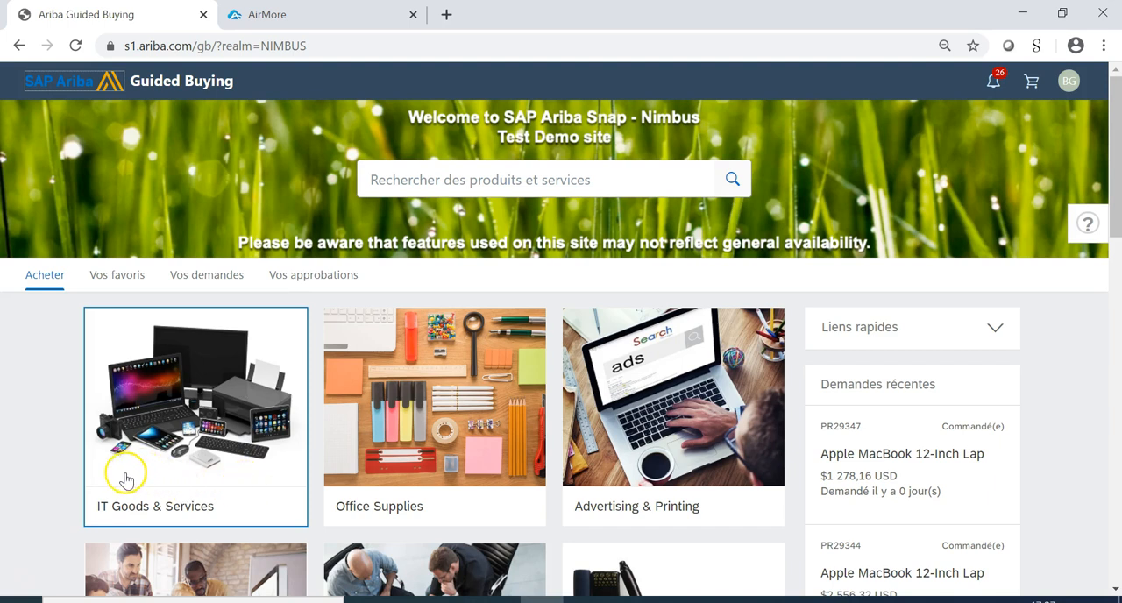
pyautogui.click(466, 180)
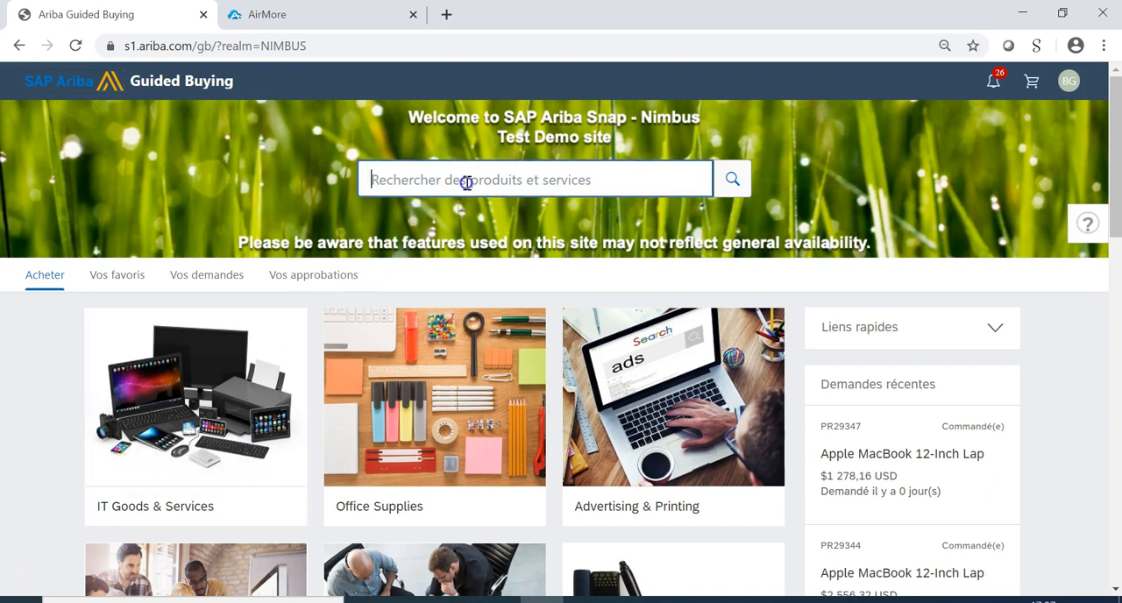
pyautogui.write('laptop')
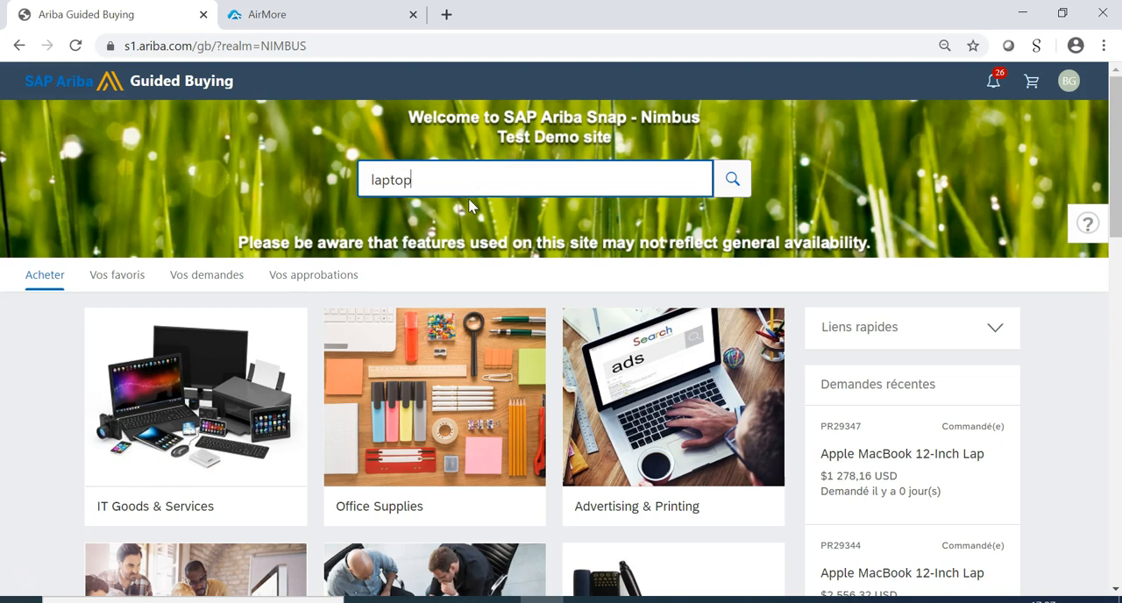
pyautogui.press('Return')
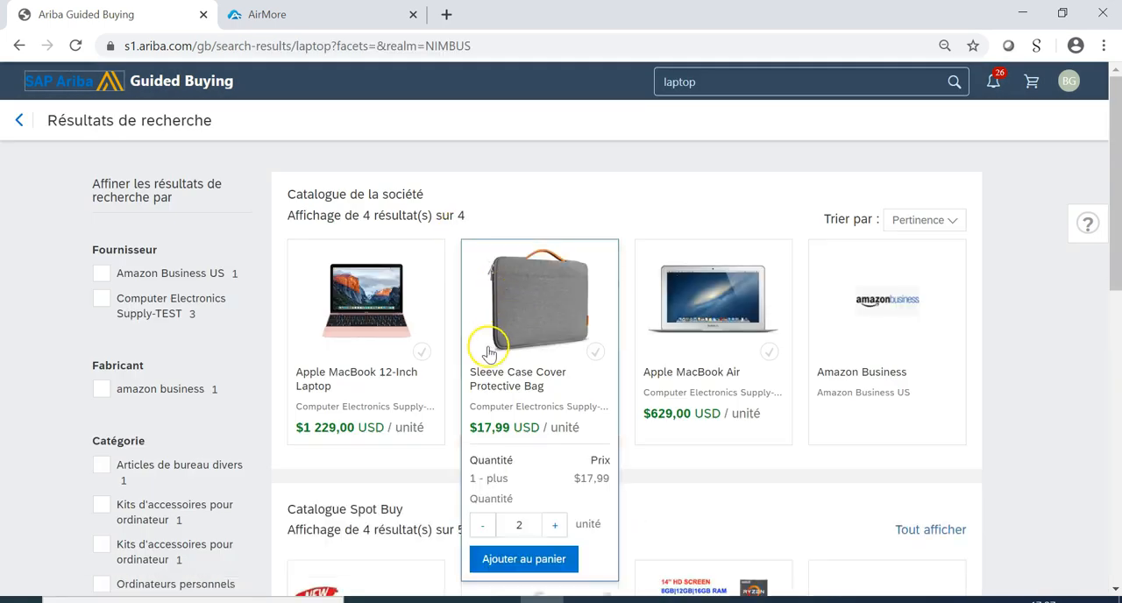
# Add two Apple MacBook 12-Inch Laptops to the cart and proceed to the purchase request review.
pyautogui.moveTo(376, 424)
pyautogui.scroll(-1, 338, 476)
pyautogui.click(380, 473)
pyautogui.click(368, 516)
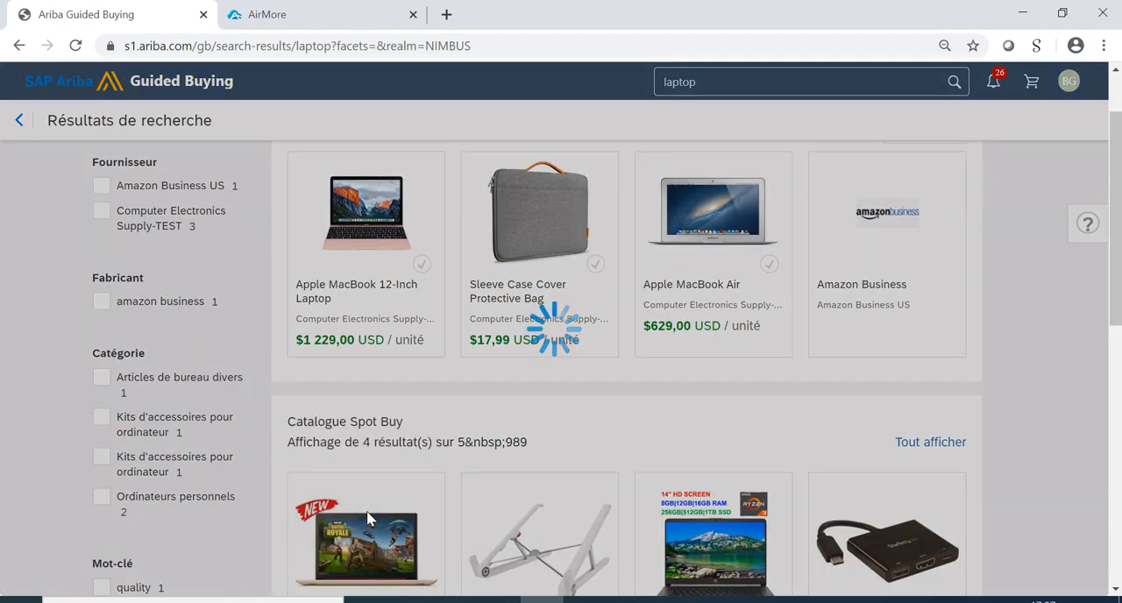
pyautogui.click(1002, 303)
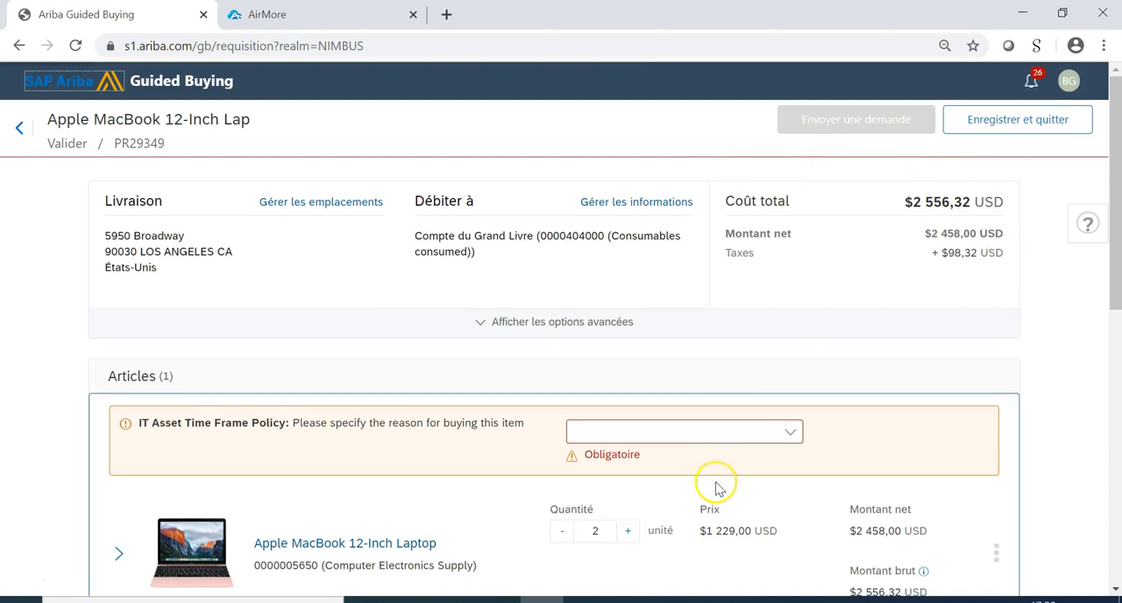
# Review the request's approval flow and set the MacBook quantity to 9.
pyautogui.scroll(-7, 717, 483)
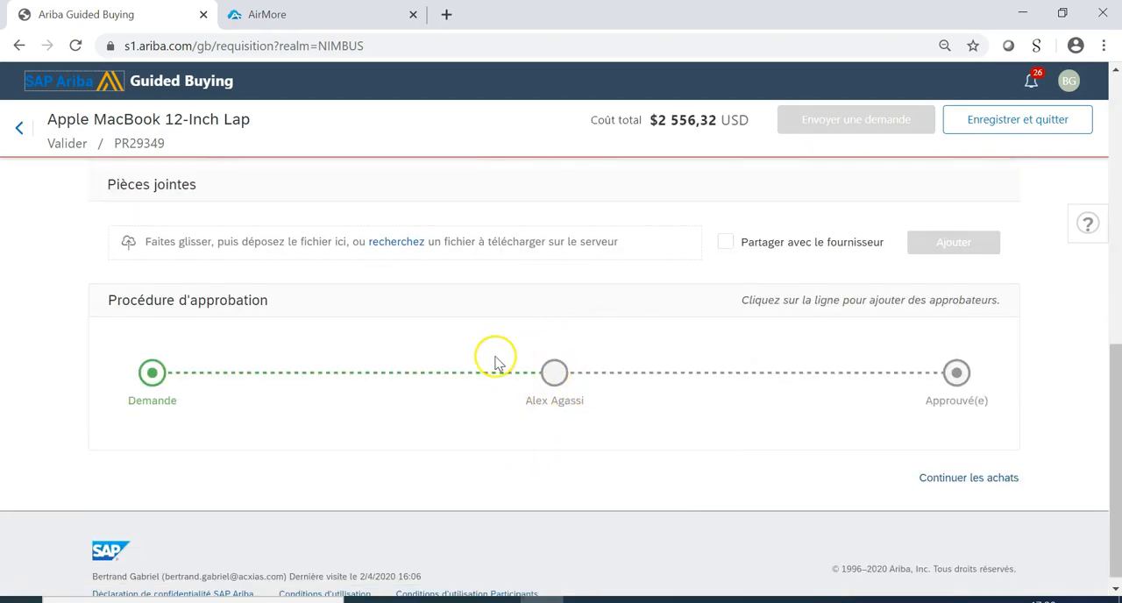
pyautogui.scroll(5, 598, 424)
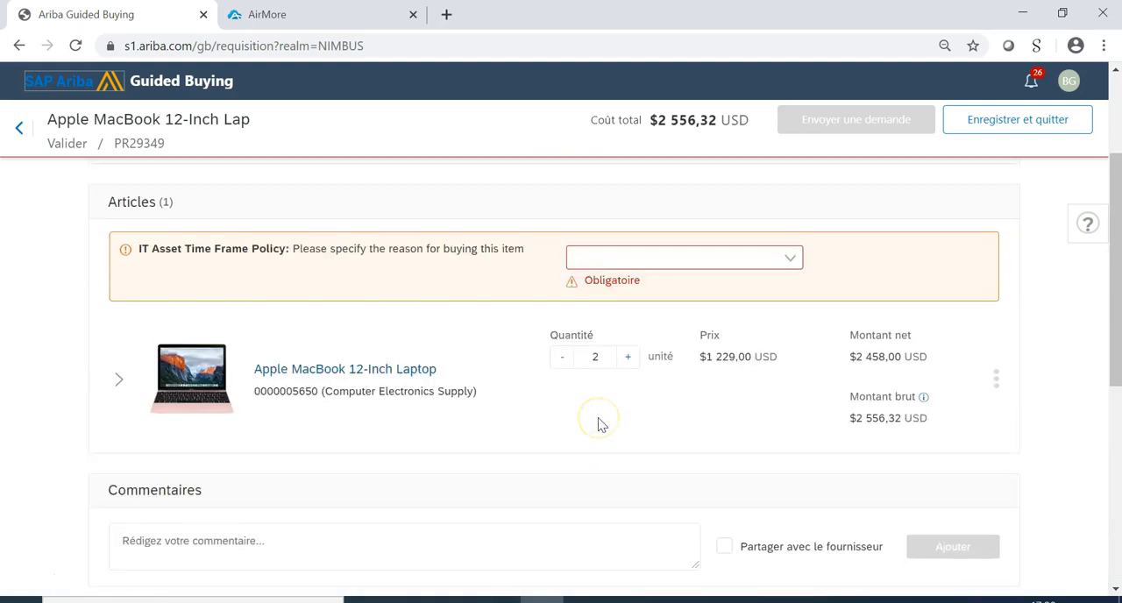
pyautogui.moveTo(601, 358); pyautogui.dragTo(587, 358)
pyautogui.write('9')
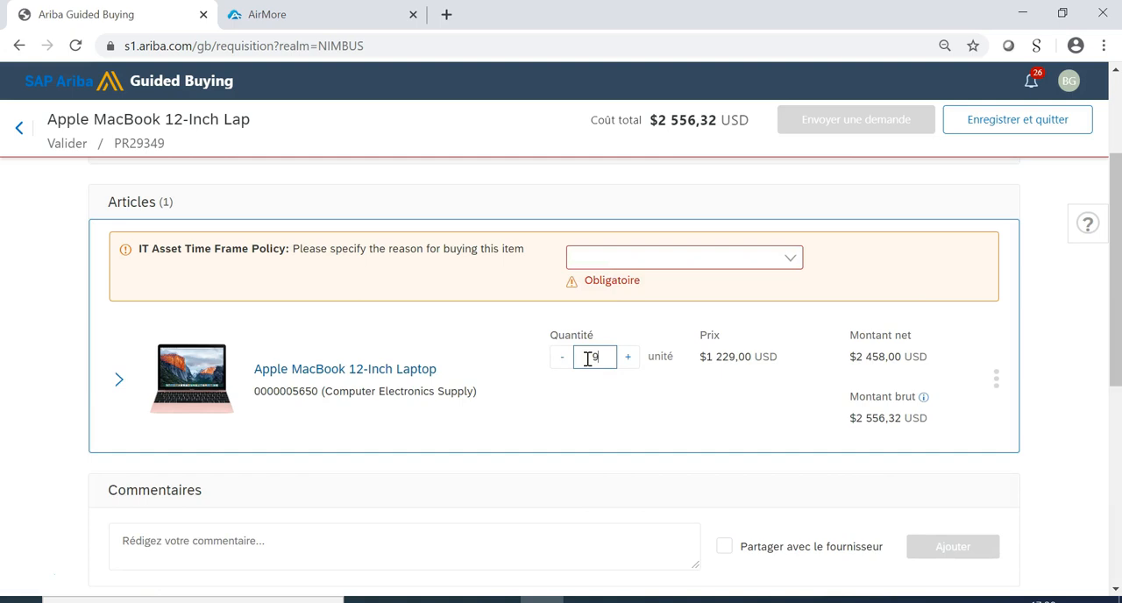
pyautogui.click(566, 447)
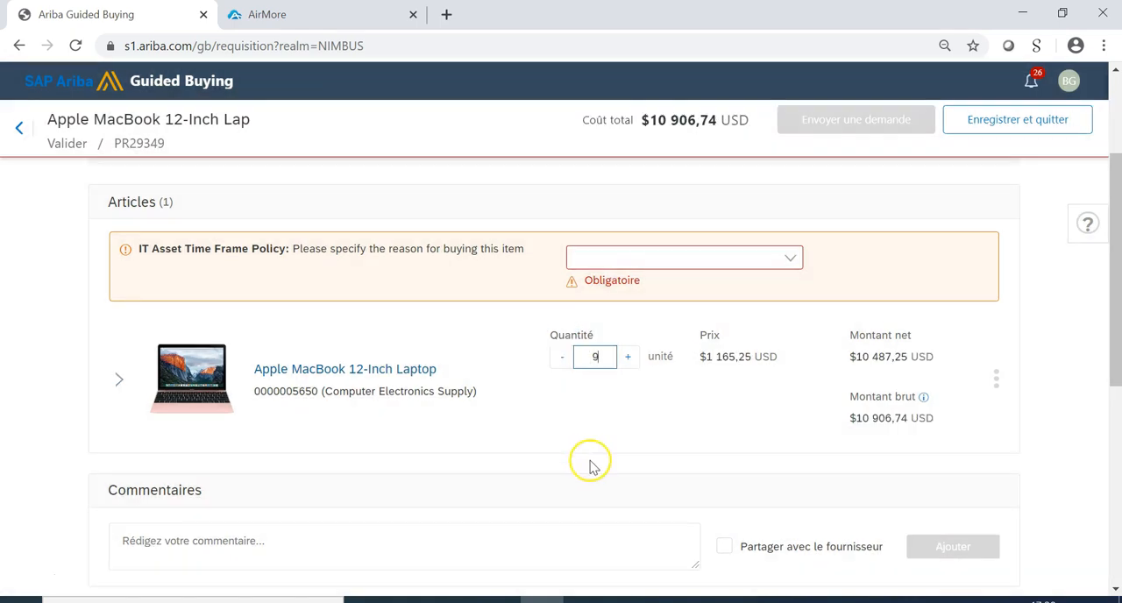
# Examine the approval flow for the increased quantity, including the details of the Finance approval stage.
pyautogui.scroll(-5, 588, 463)
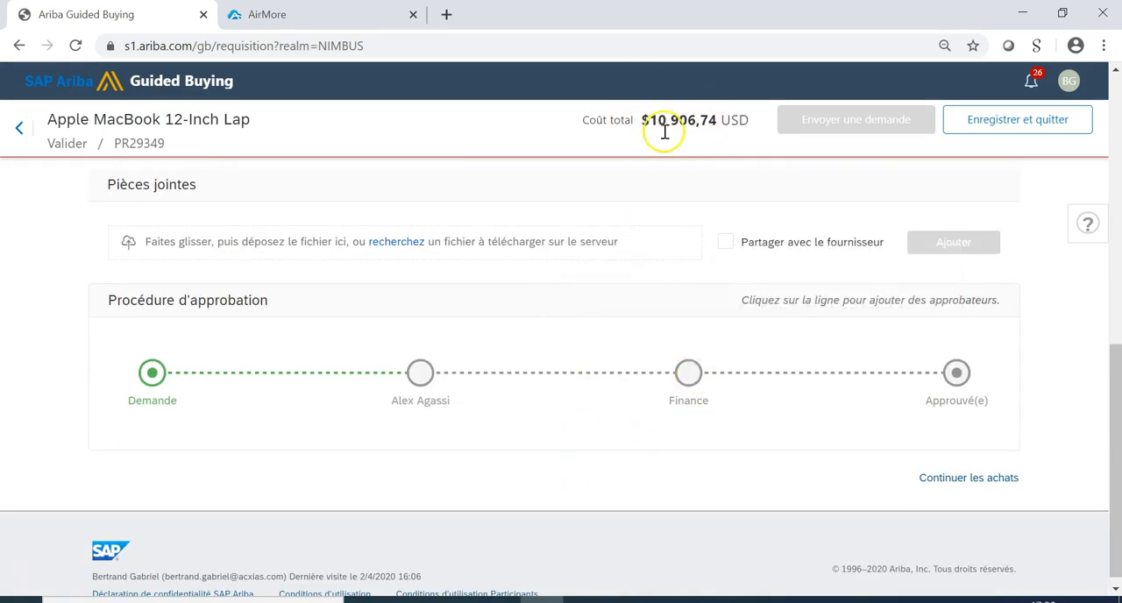
pyautogui.moveTo(692, 384)
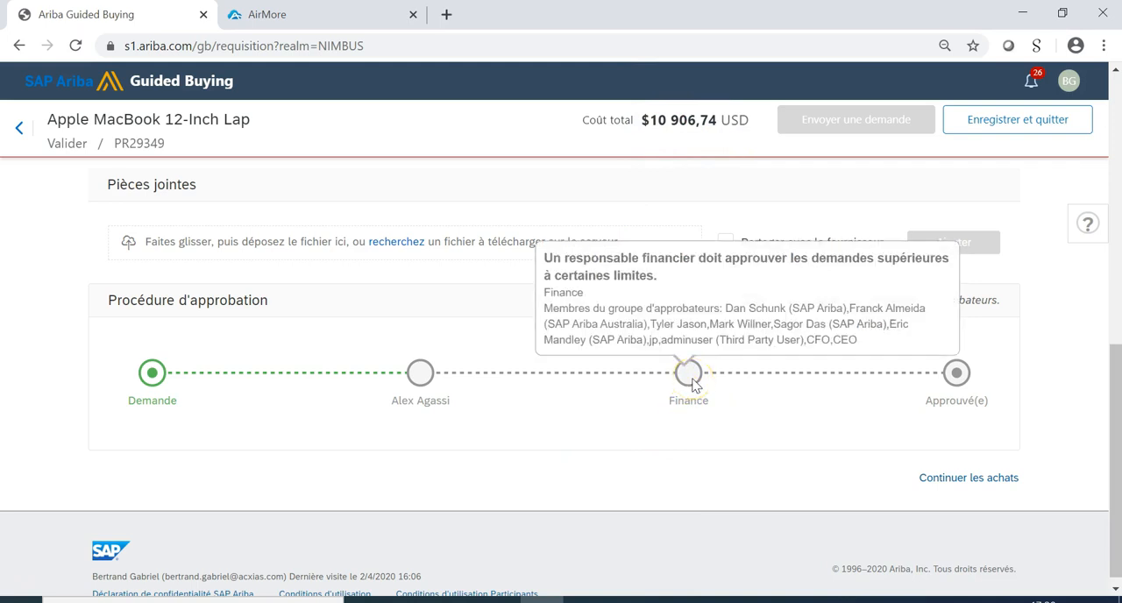
pyautogui.click(688, 393)
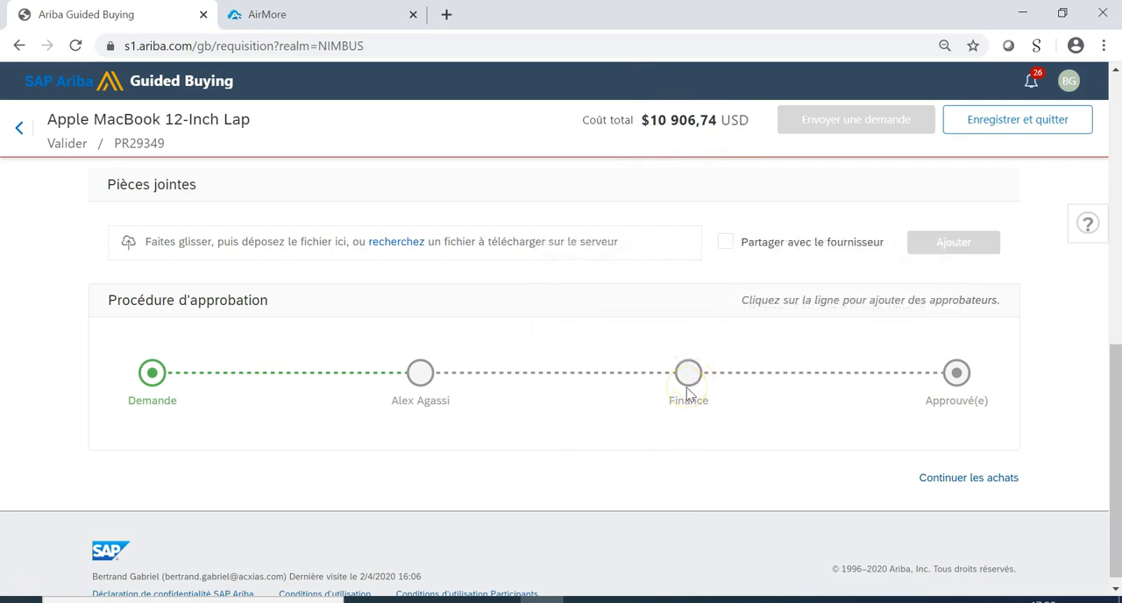
pyautogui.moveTo(686, 381)
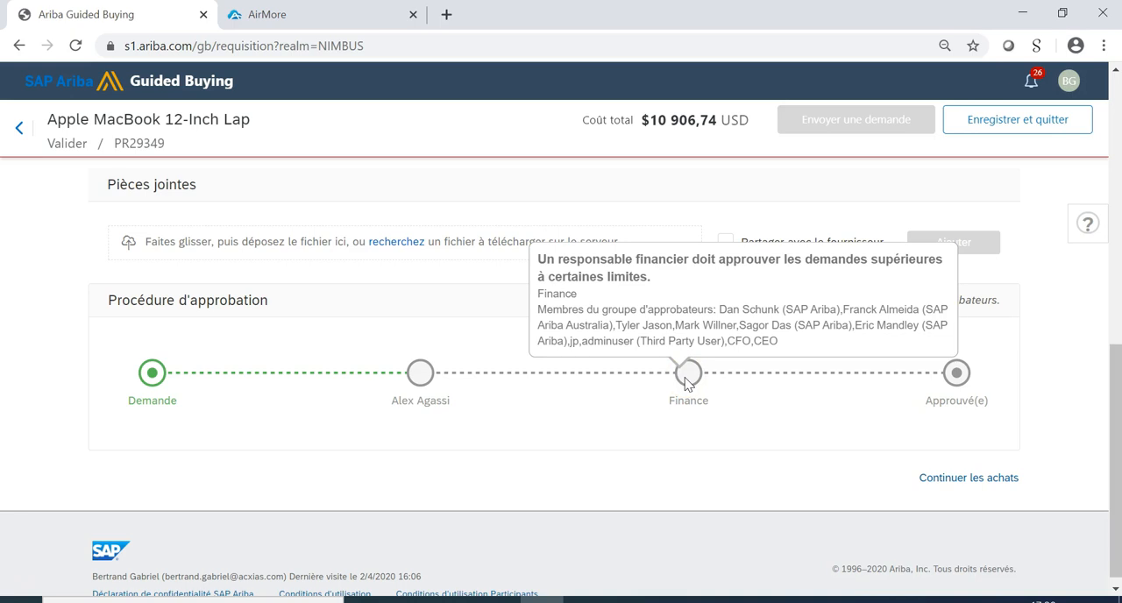
# Set the MacBook quantity back to 2.
pyautogui.scroll(5, 404, 478)
pyautogui.scroll(2, 462, 485)
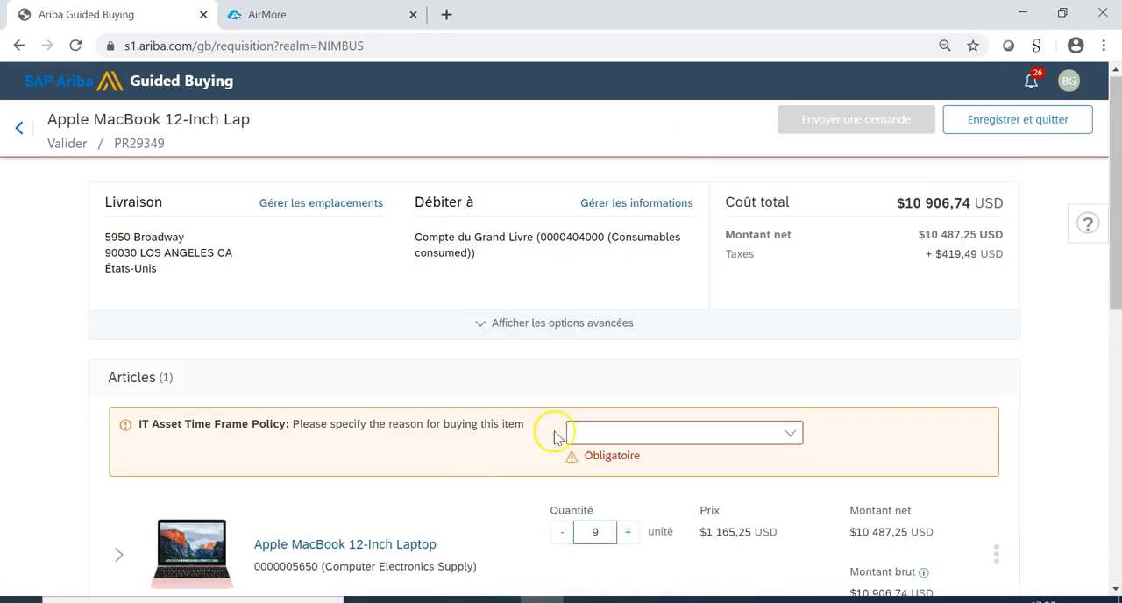
pyautogui.doubleClick(583, 534)
pyautogui.write('2')
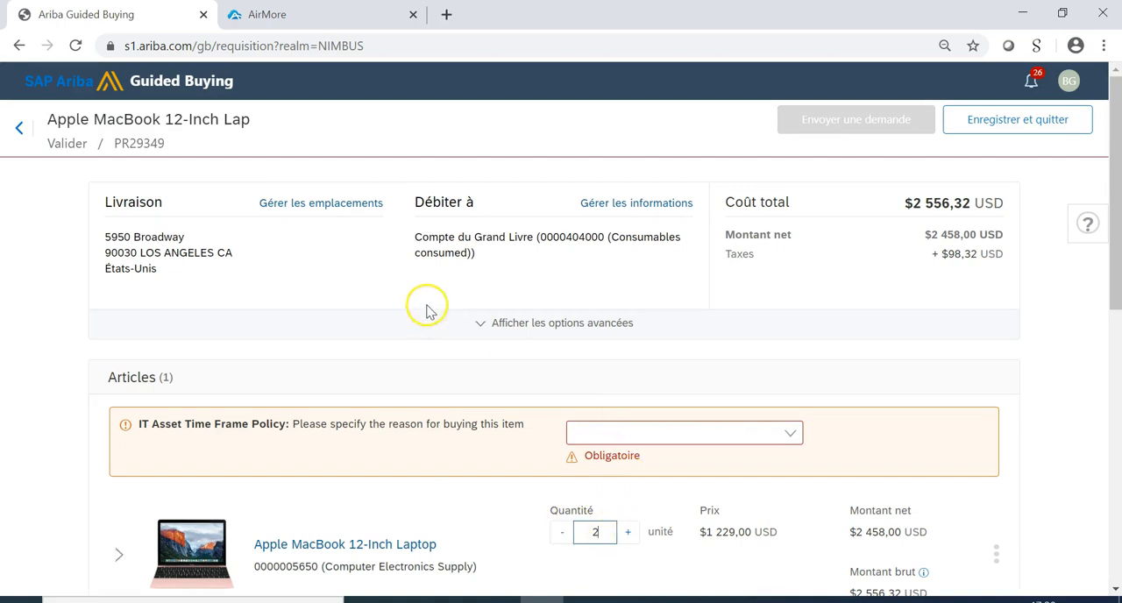
# Show the request's advanced options and set the requested receipt date to 22/04/2020.
pyautogui.click(481, 323)
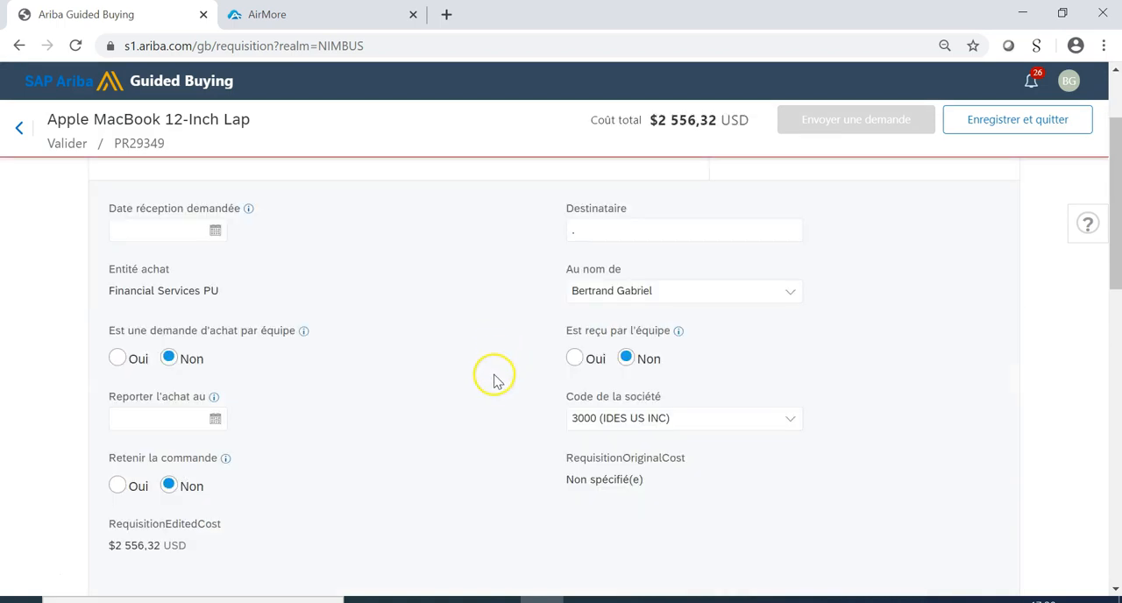
pyautogui.scroll(2, 473, 422)
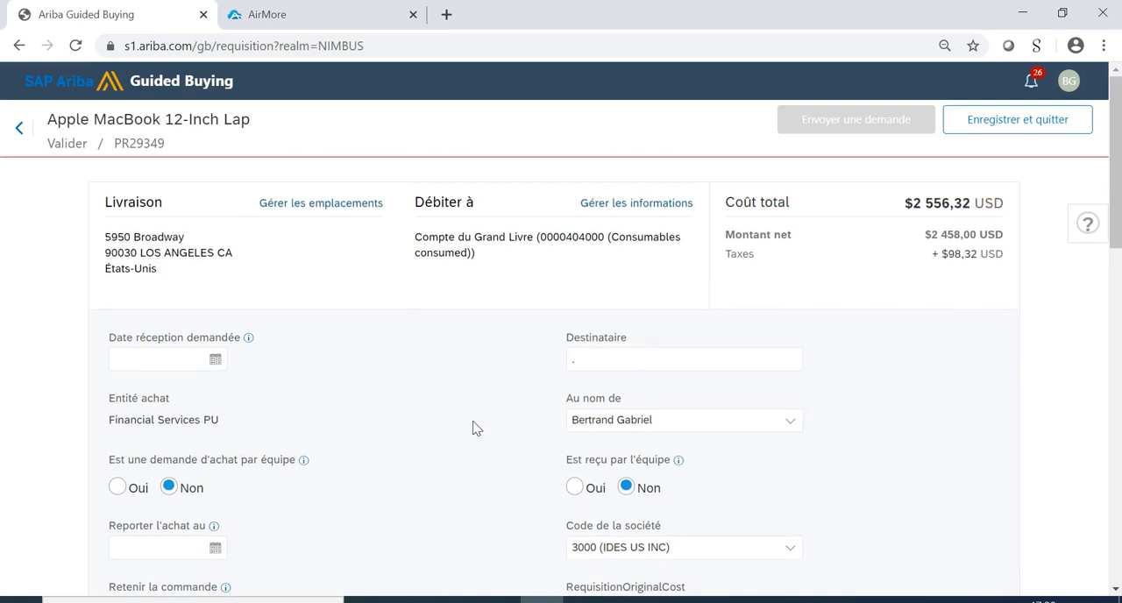
pyautogui.click(178, 358)
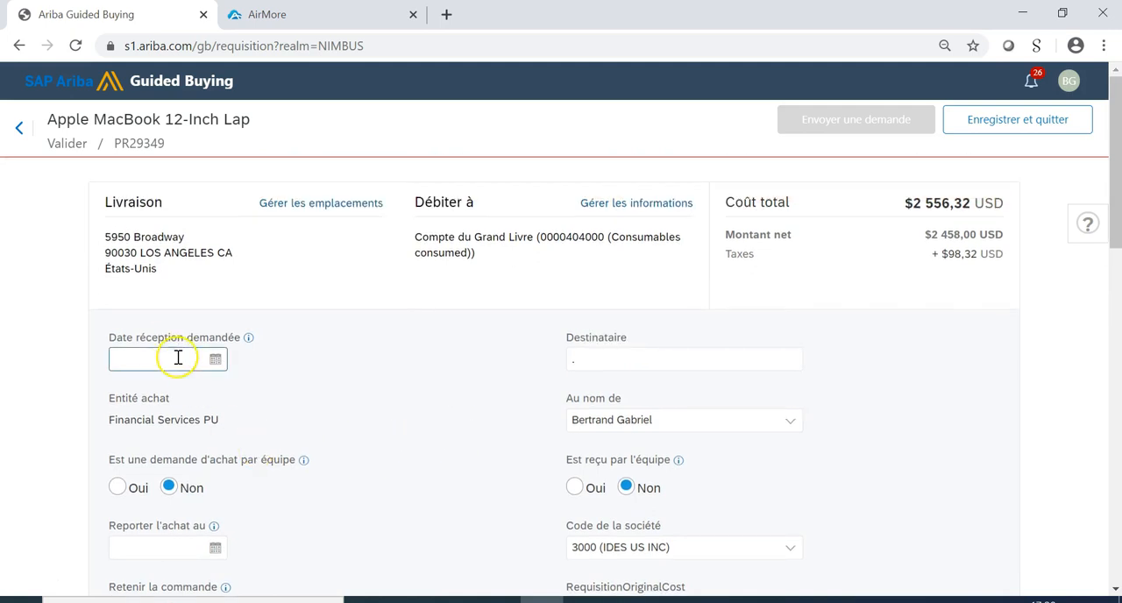
pyautogui.click(215, 358)
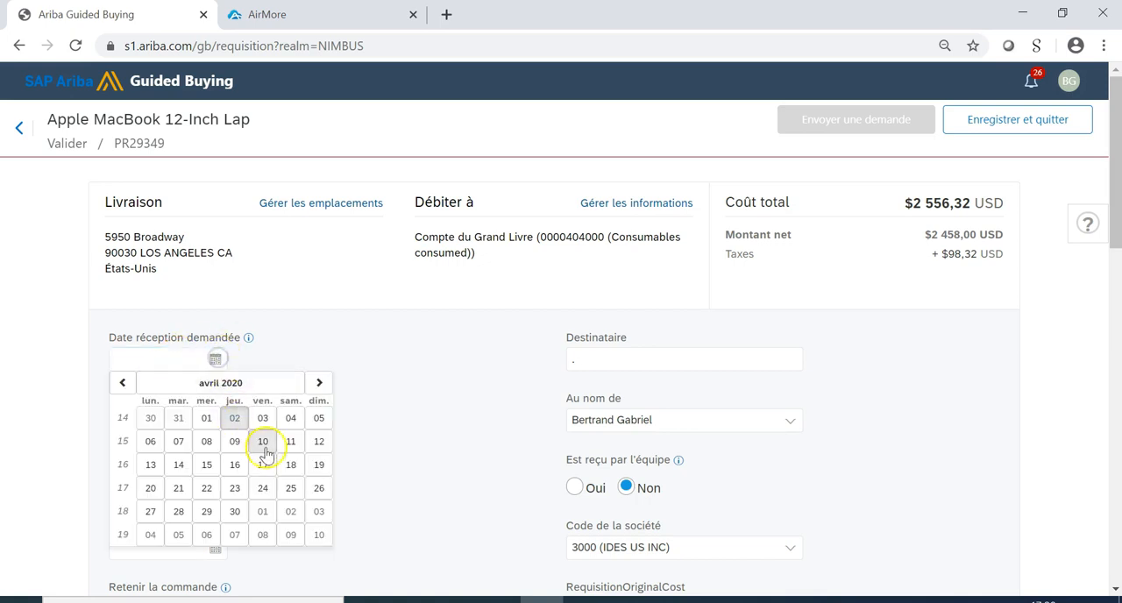
pyautogui.click(206, 489)
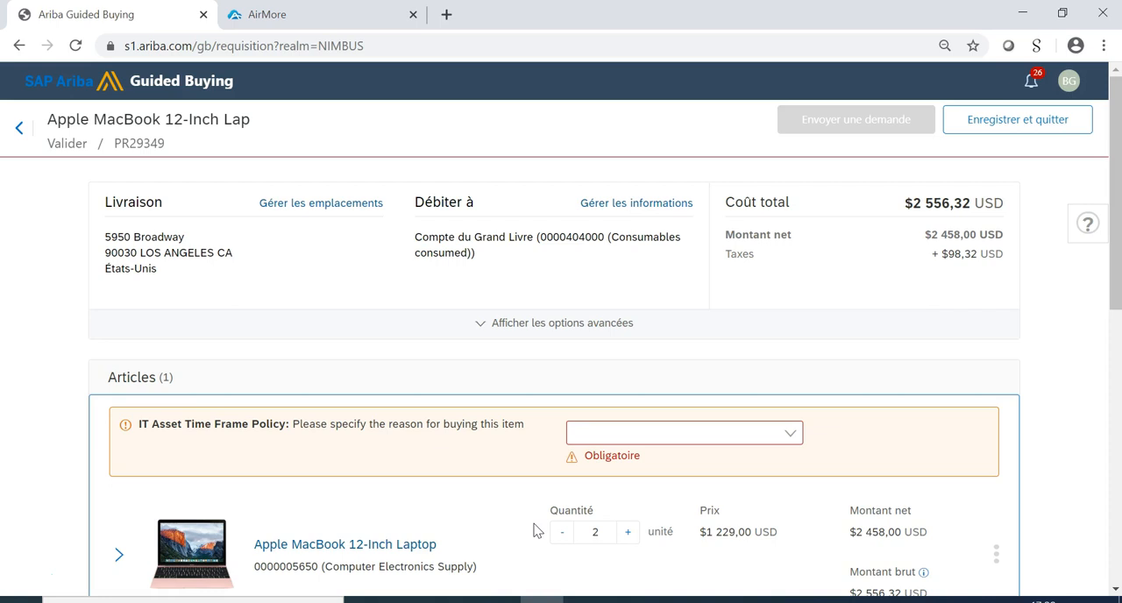
# Reopen the advanced options and examine the request's on-behalf-of, team, company code and order hold fields.
pyautogui.click(485, 326)
pyautogui.scroll(2, 421, 324)
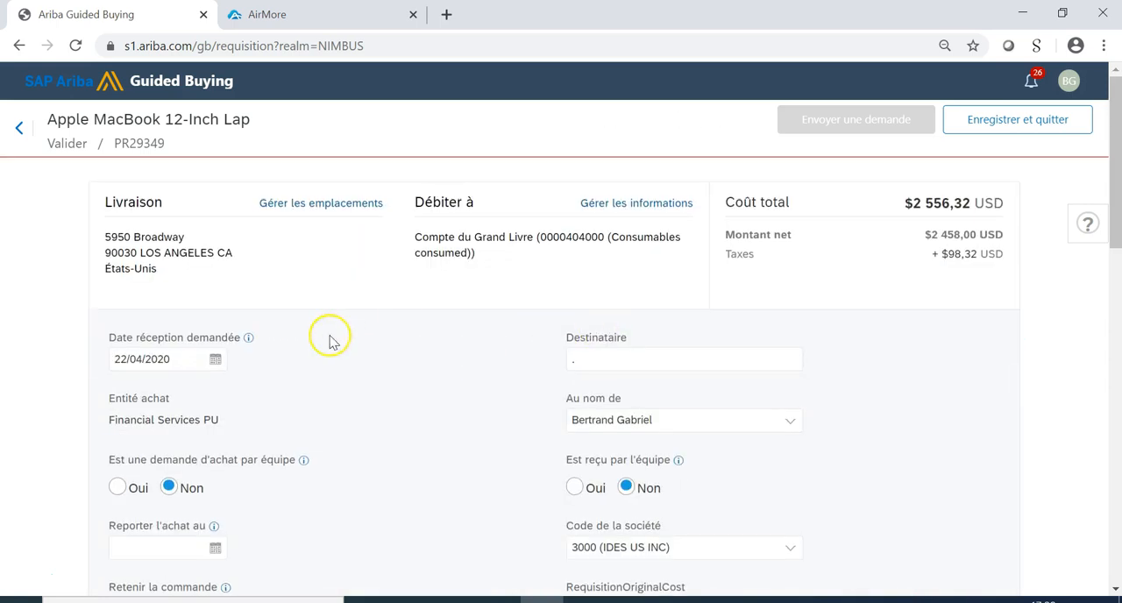
pyautogui.scroll(-4, 330, 342)
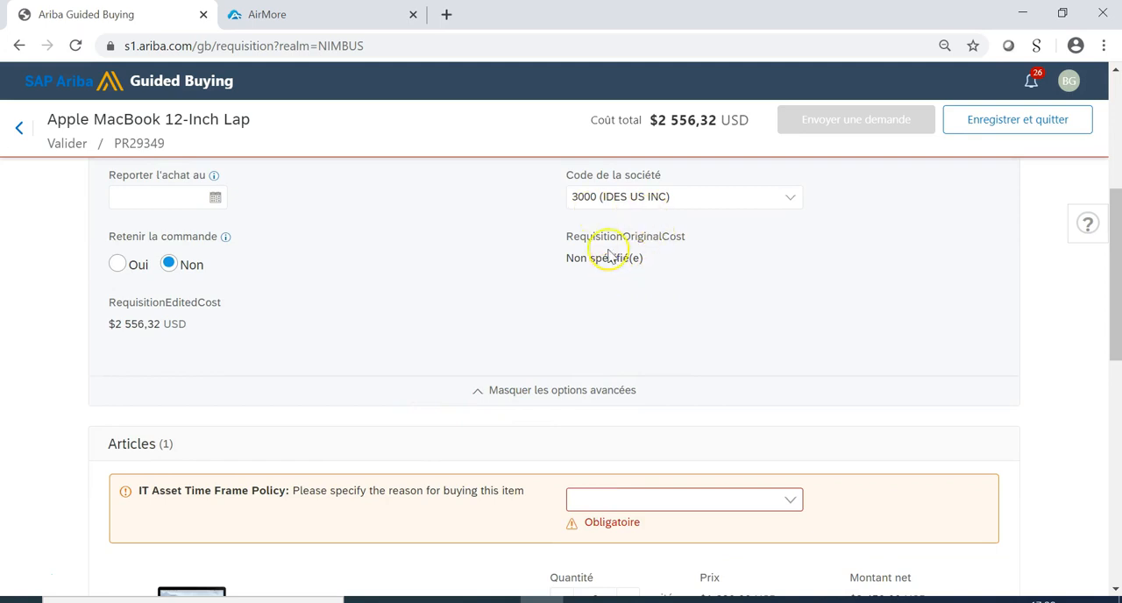
pyautogui.scroll(2, 609, 256)
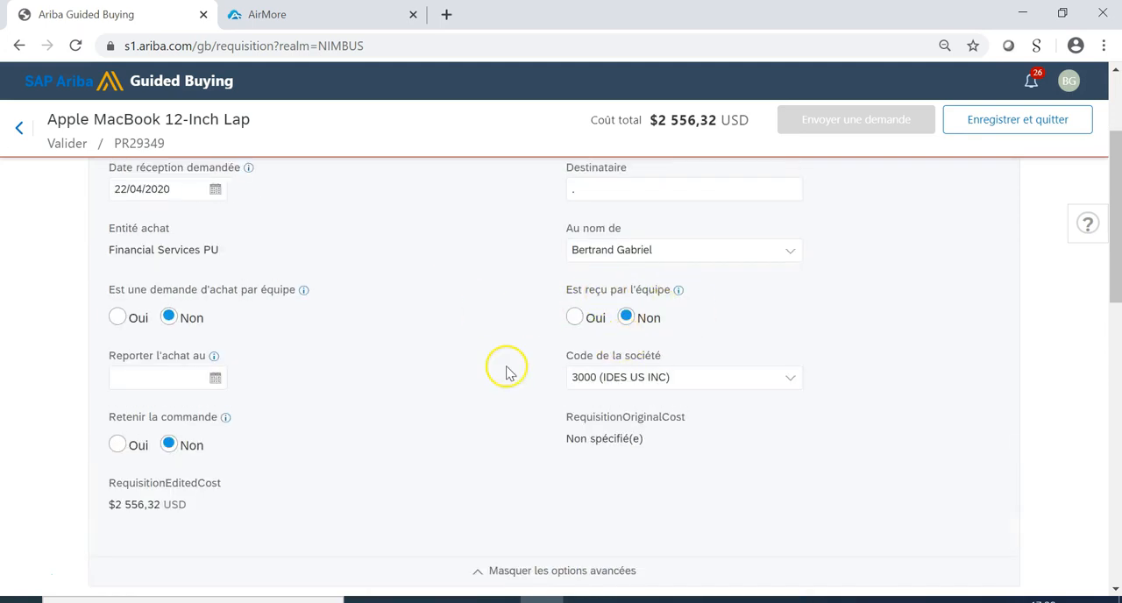
pyautogui.scroll(2, 506, 373)
pyautogui.scroll(-4, 596, 514)
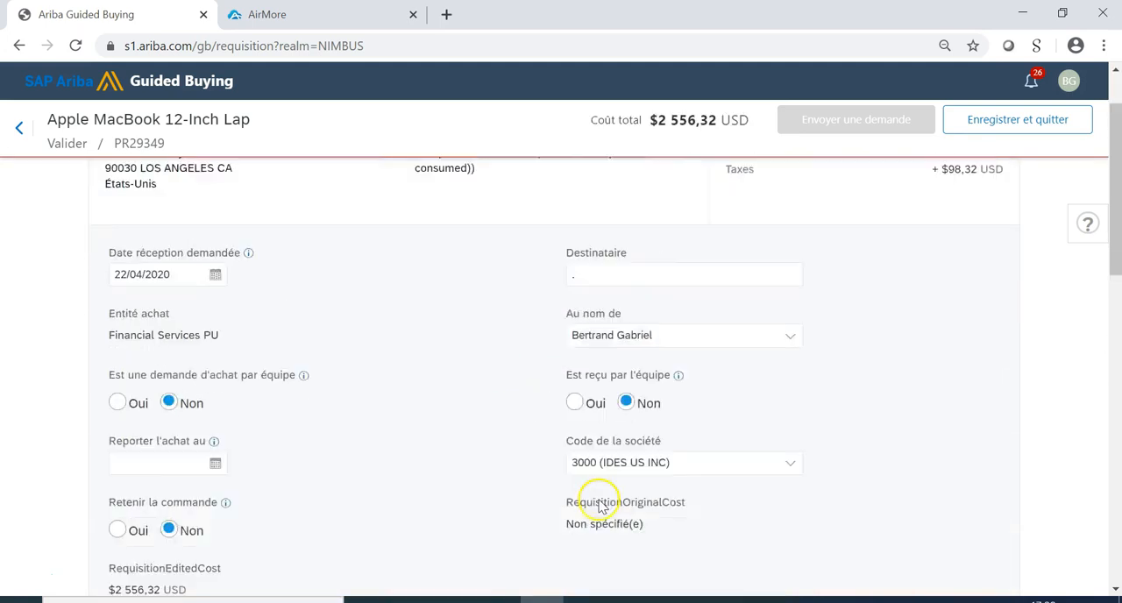
# Choose "Previous item broken" as the reason for buying the laptops and submit the request for approval.
pyautogui.scroll(-1, 743, 526)
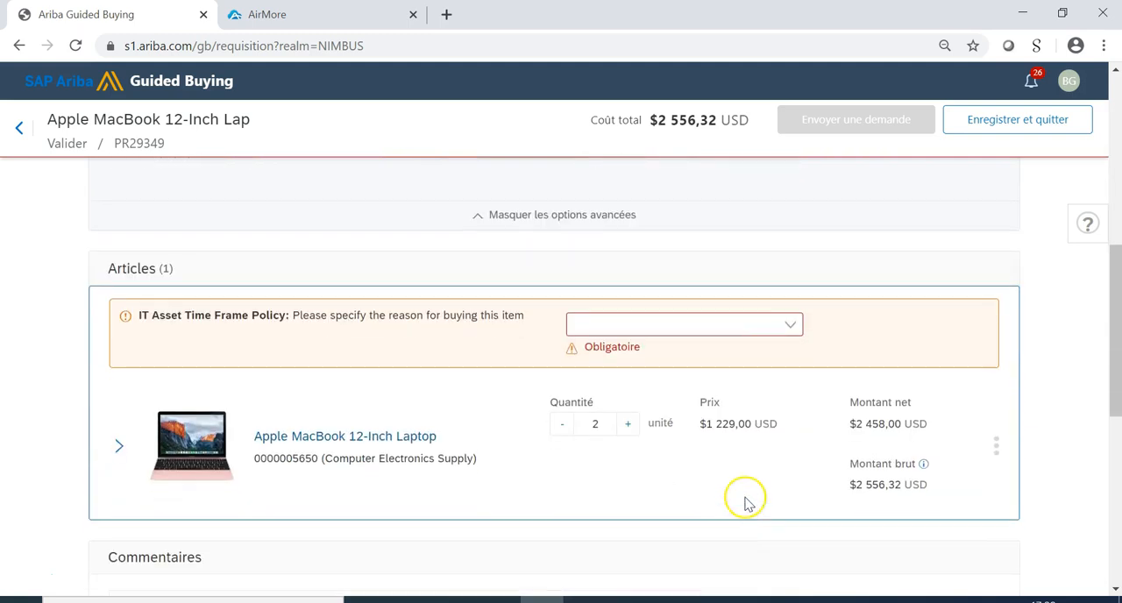
pyautogui.click(771, 329)
pyautogui.click(675, 428)
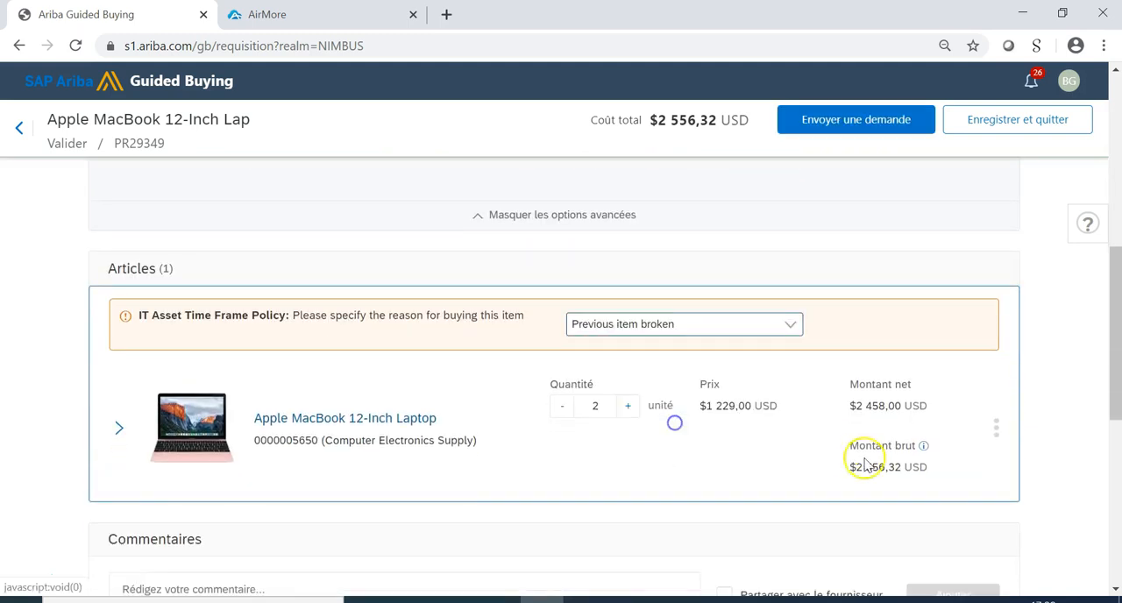
pyautogui.scroll(-5, 865, 394)
pyautogui.click(877, 121)
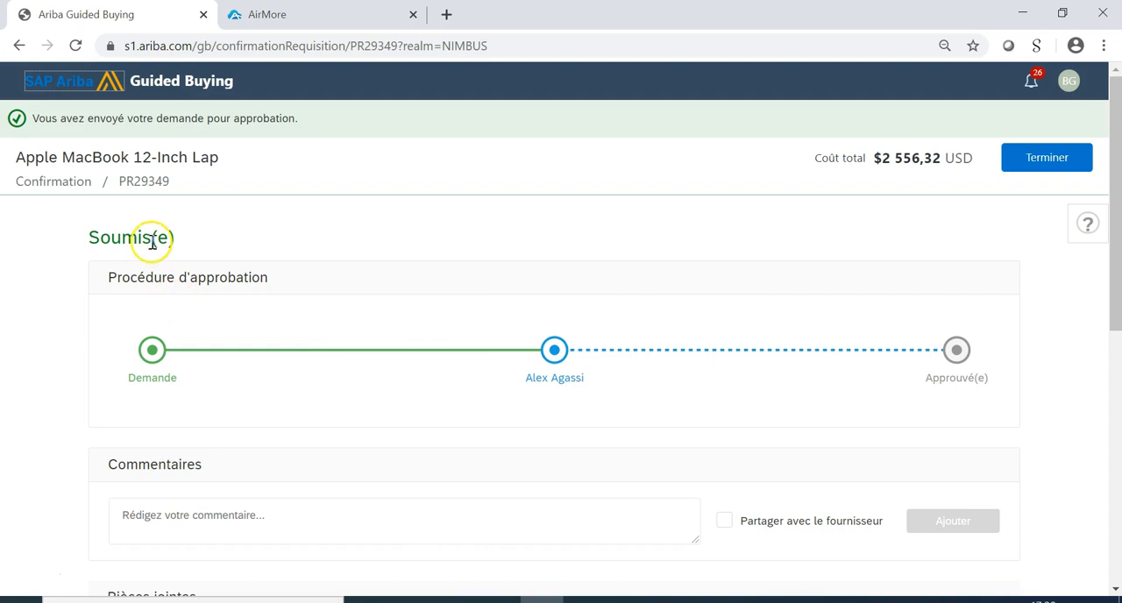
# Return to the home page and open the oldest MacBook request listed among the recent requests.
pyautogui.click(77, 81)
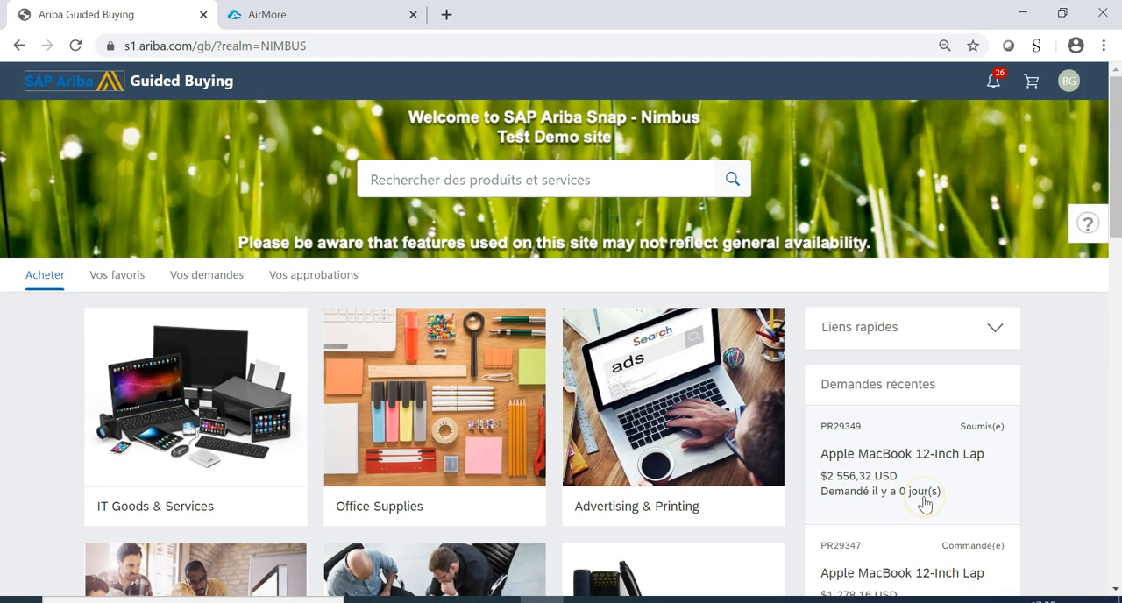
pyautogui.scroll(-3, 1009, 510)
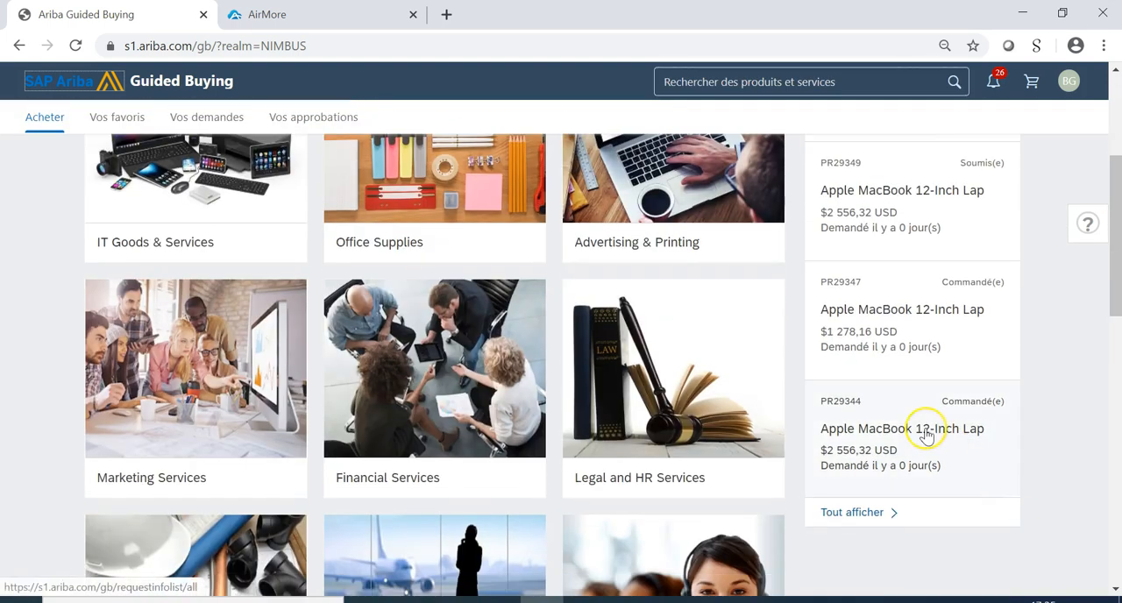
pyautogui.click(877, 443)
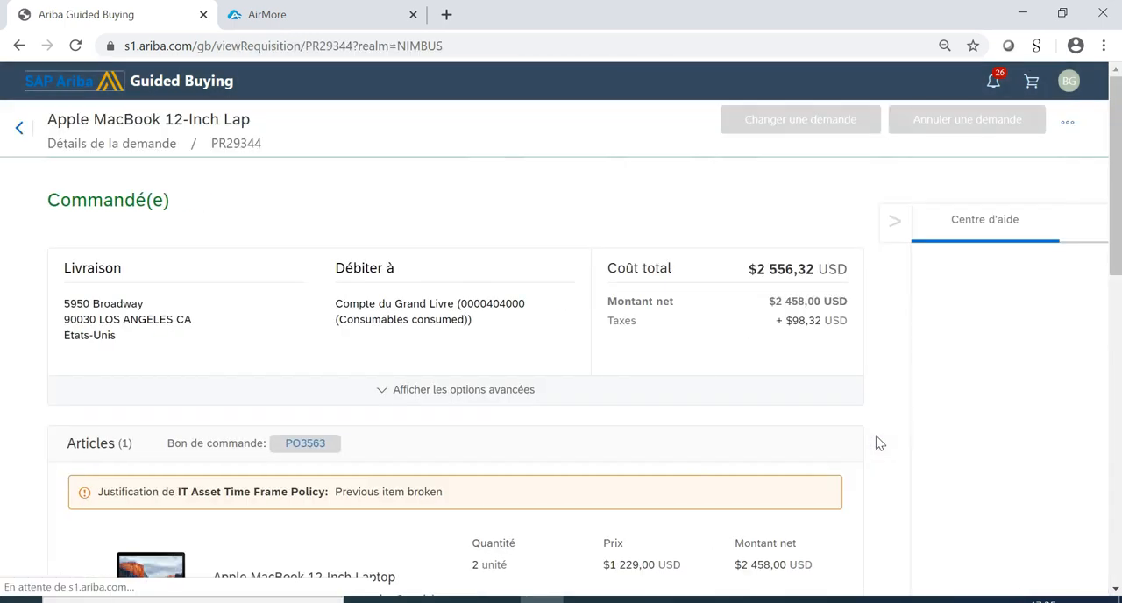
# Review the ordered request's details and open its linked purchase order to examine the line items.
pyautogui.scroll(-1, 651, 431)
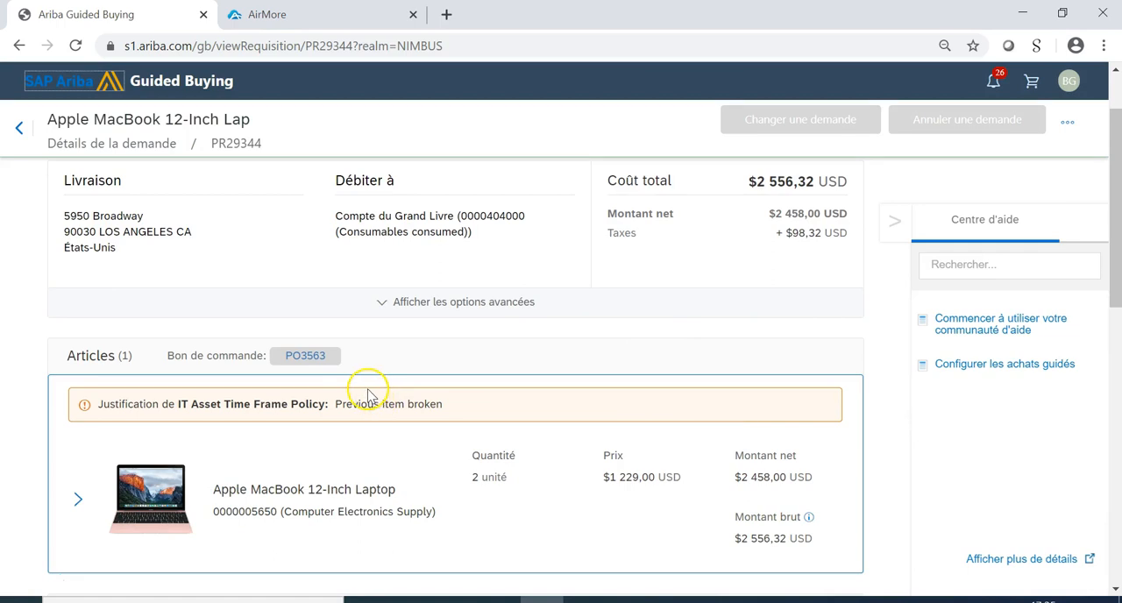
pyautogui.scroll(1, 699, 402)
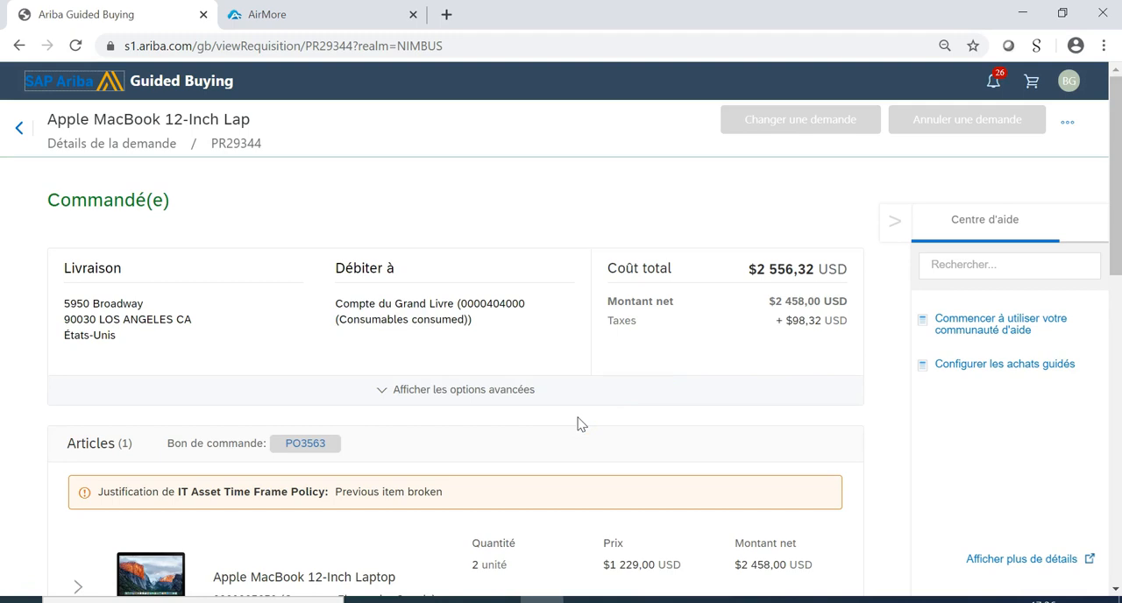
pyautogui.click(578, 422)
pyautogui.click(308, 444)
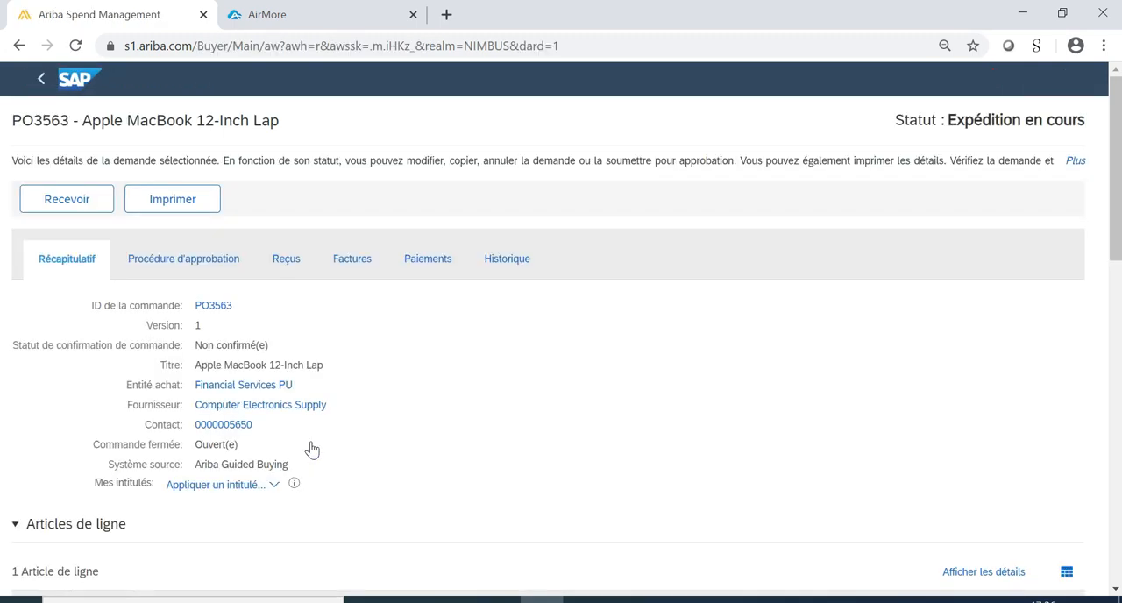
pyautogui.scroll(-5, 812, 438)
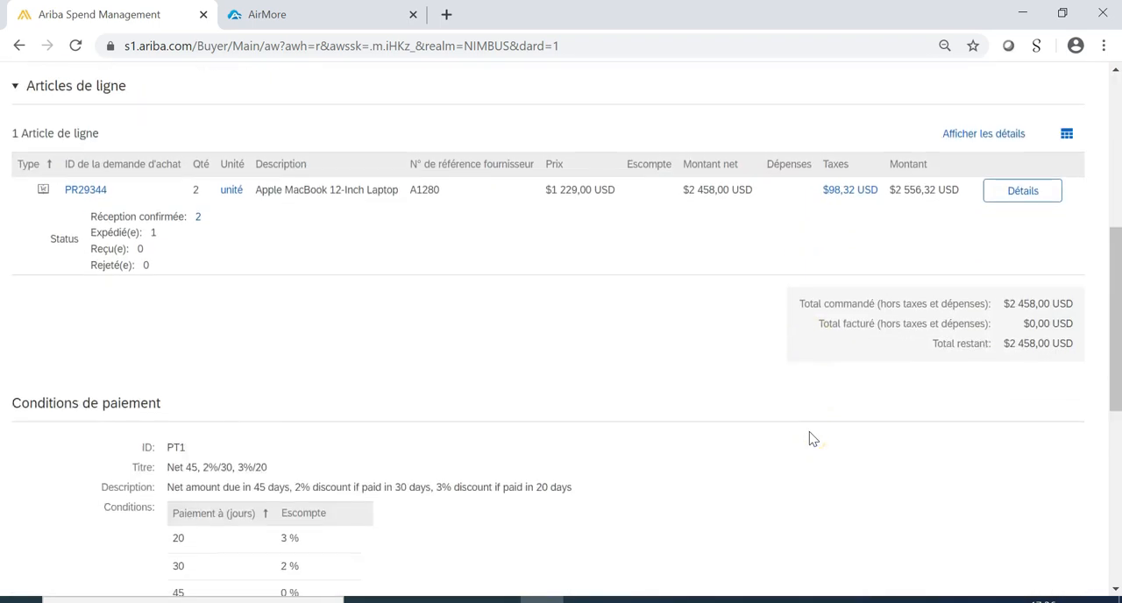
# Open the laptop line's details in the purchase order, examine its fulfilment, accounting and shipping sections, and return to the order.
pyautogui.scroll(2, 812, 439)
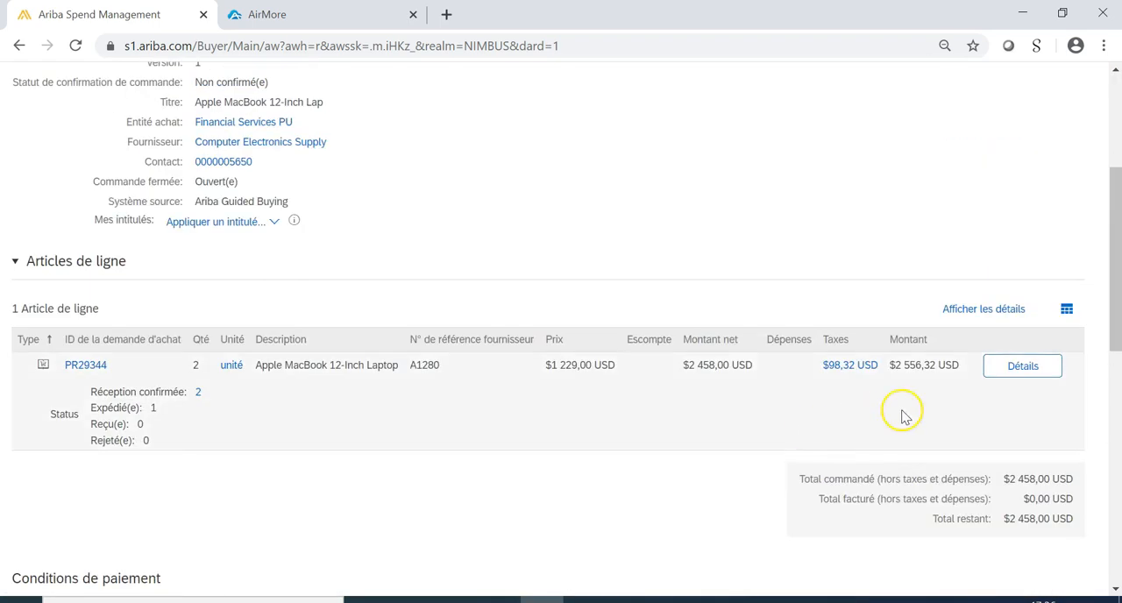
pyautogui.click(1014, 375)
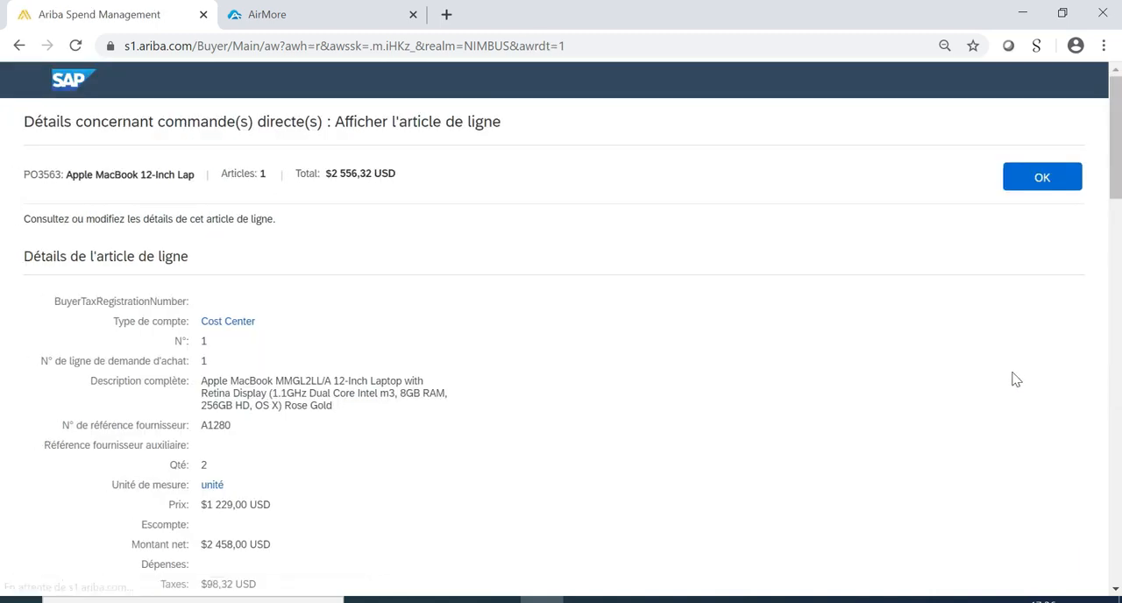
pyautogui.scroll(-3, 801, 419)
pyautogui.scroll(-3, 801, 421)
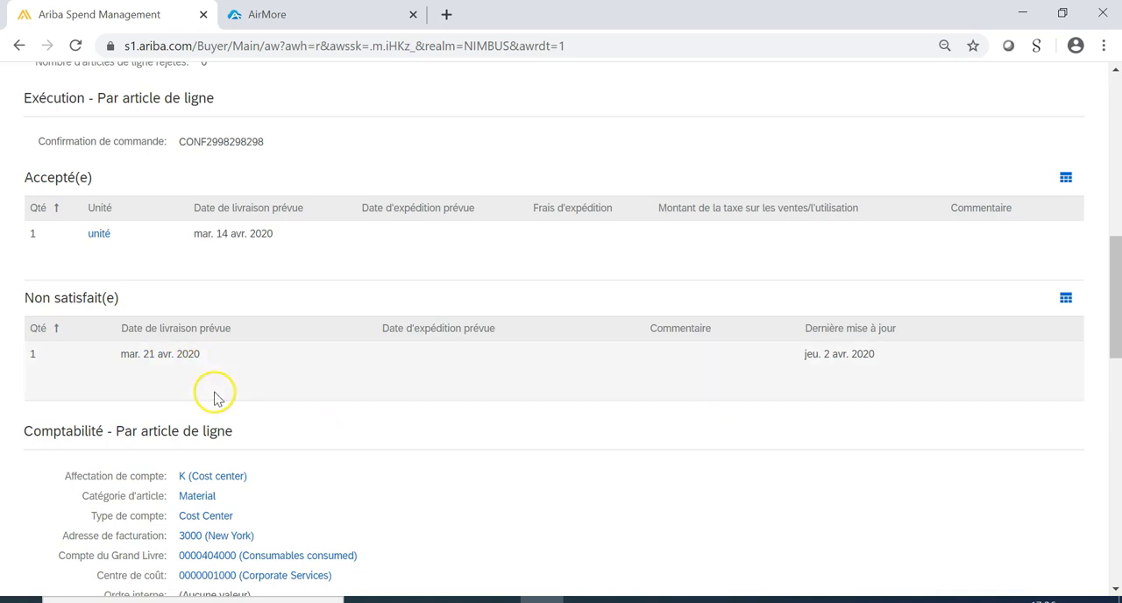
pyautogui.scroll(-3, 274, 405)
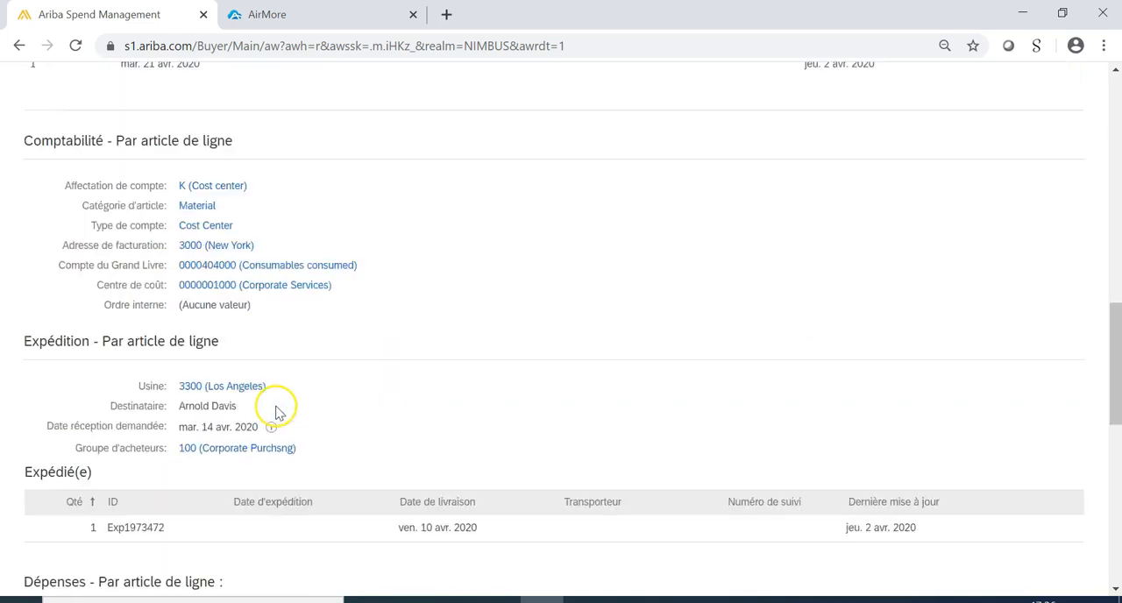
pyautogui.scroll(-2, 277, 412)
pyautogui.scroll(-1, 282, 414)
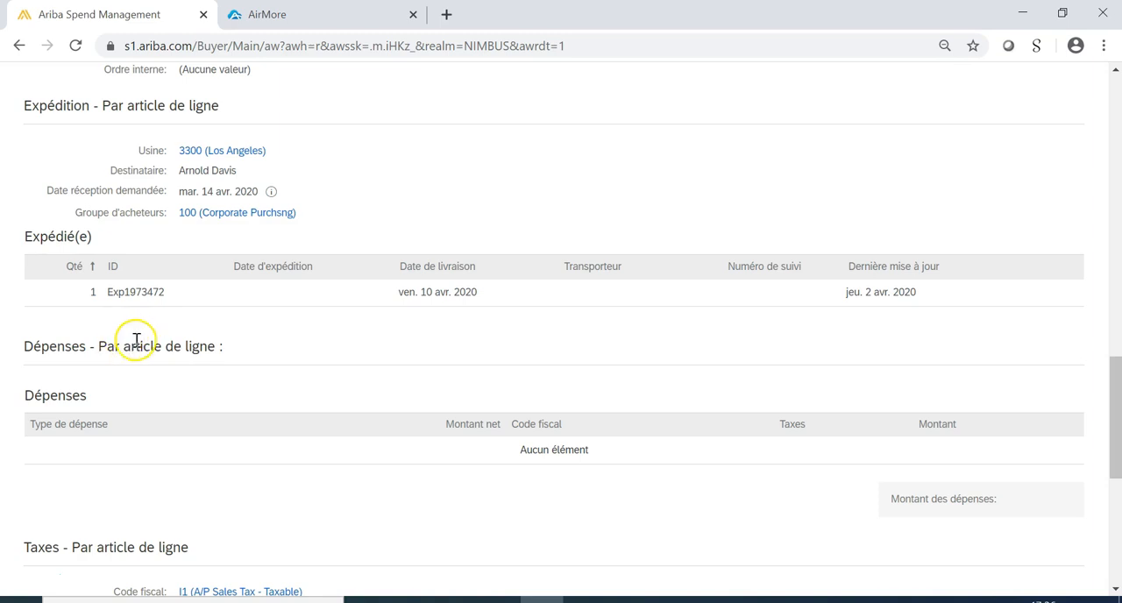
pyautogui.click(212, 347)
pyautogui.scroll(20, 412, 502)
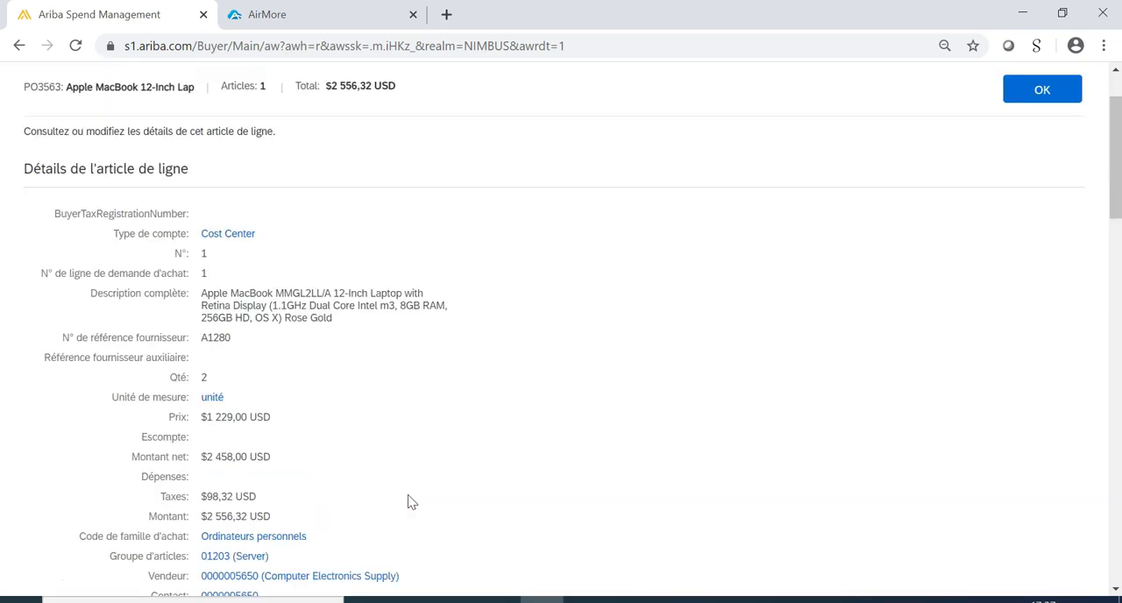
pyautogui.click(1060, 191)
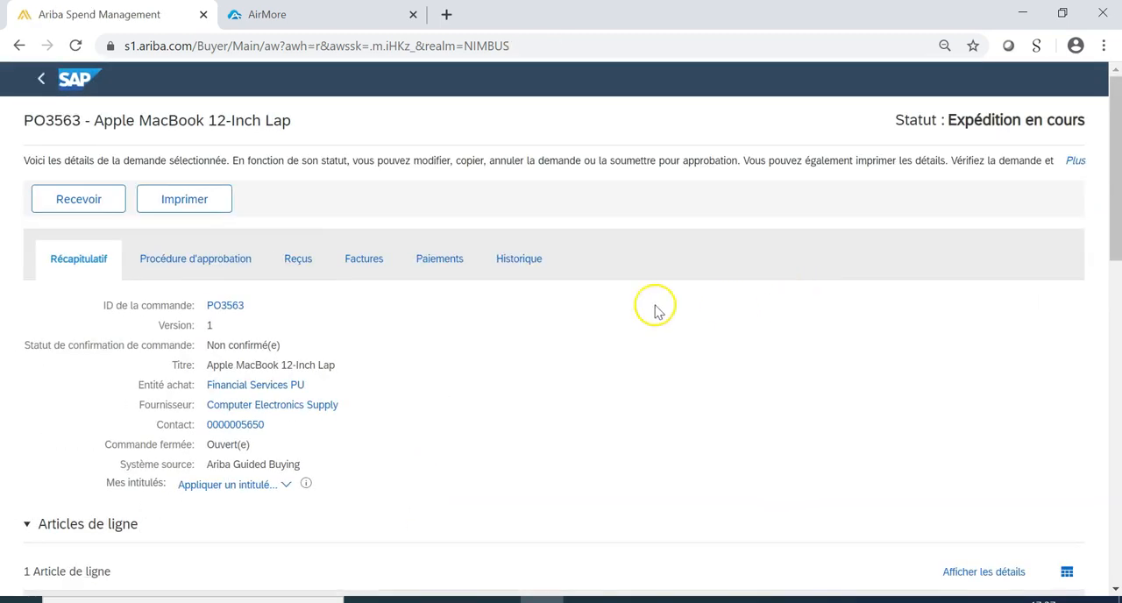
# Check the order's receipts, then receive the MacBook line with an accepted quantity of 1 and submit the receipt.
pyautogui.click(297, 260)
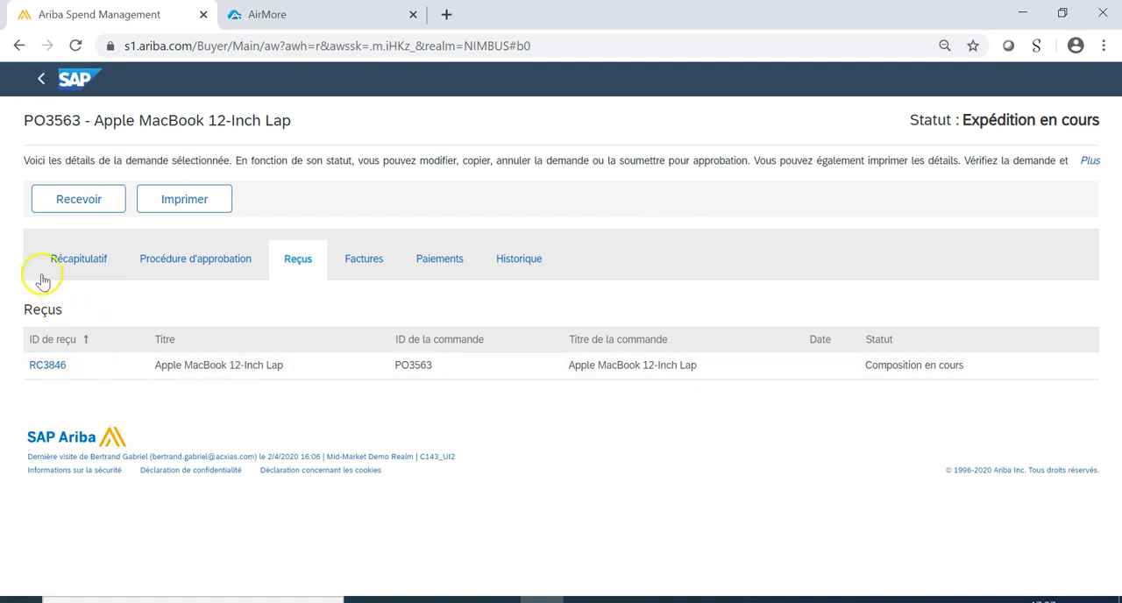
pyautogui.click(58, 207)
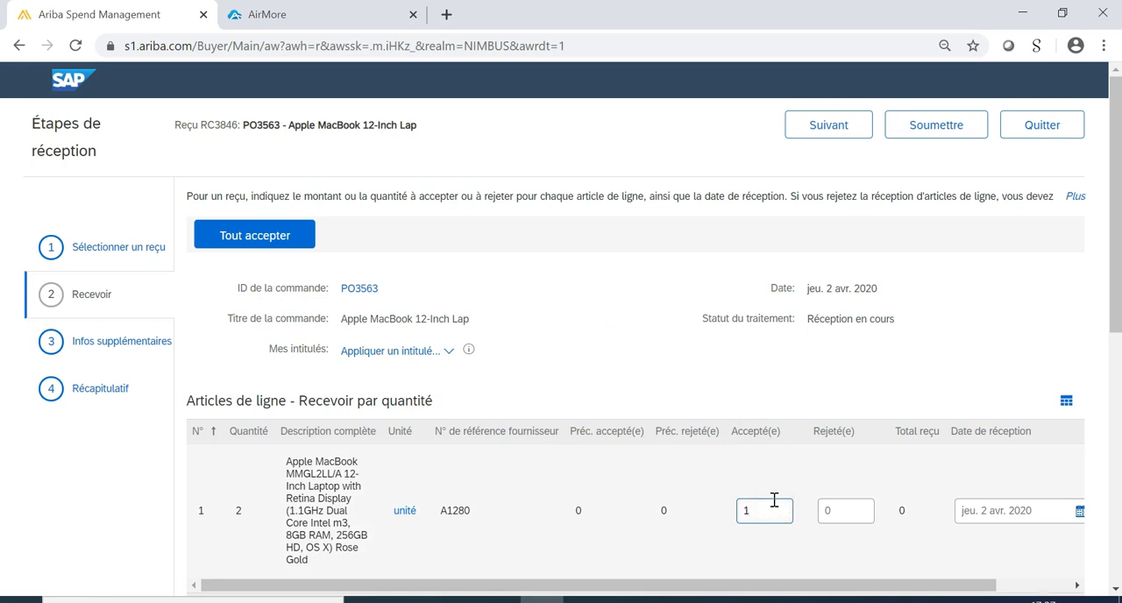
pyautogui.scroll(-1, 921, 349)
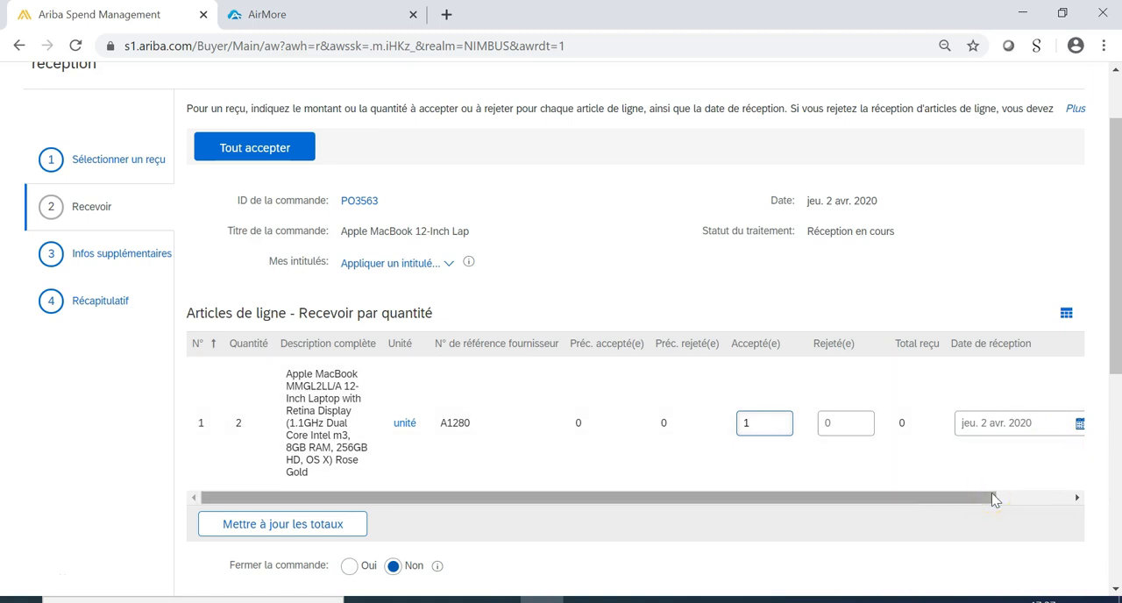
pyautogui.moveTo(996, 499); pyautogui.dragTo(1079, 491)
pyautogui.scroll(-3, 924, 491)
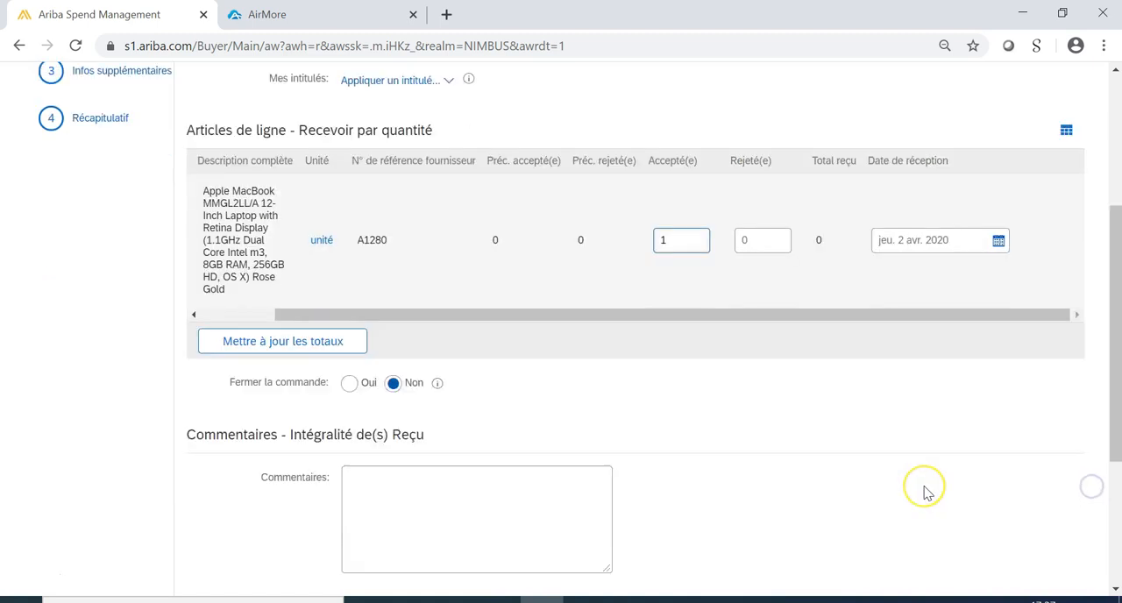
pyautogui.scroll(-2, 926, 493)
pyautogui.scroll(1, 926, 493)
pyautogui.scroll(-1, 926, 493)
pyautogui.click(913, 502)
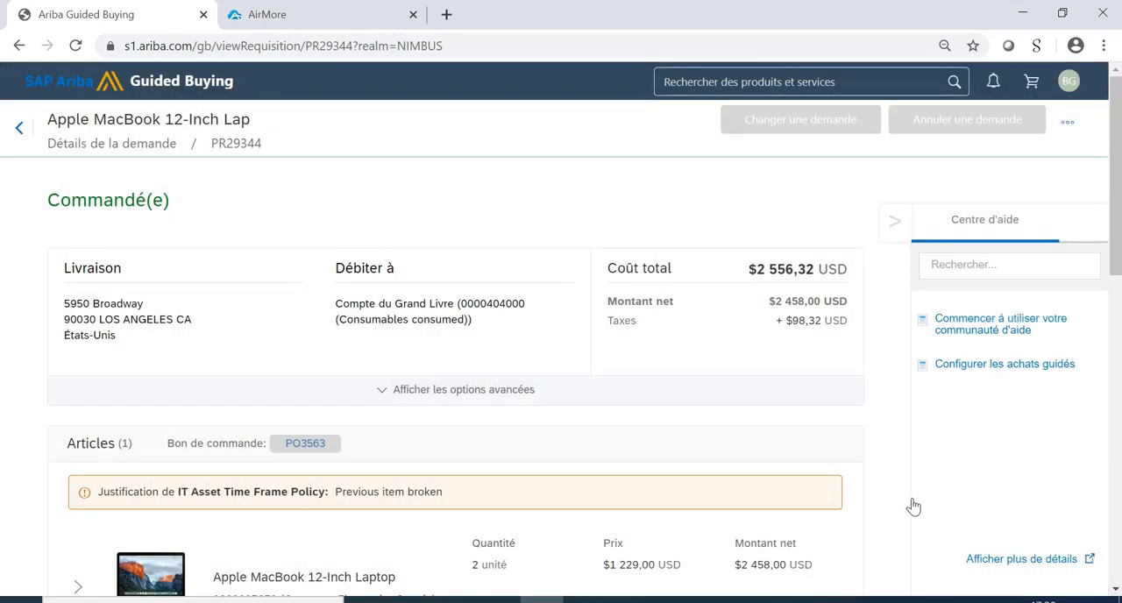
# Reopen the purchase order linked to the MacBook request and view its invoices.
pyautogui.click(314, 448)
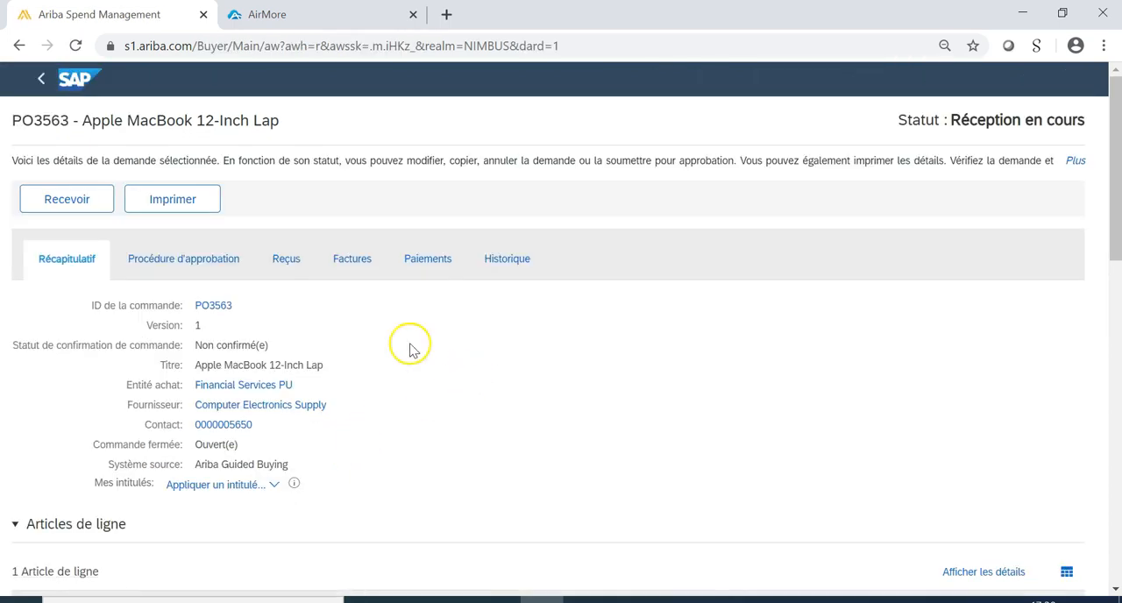
pyautogui.click(359, 265)
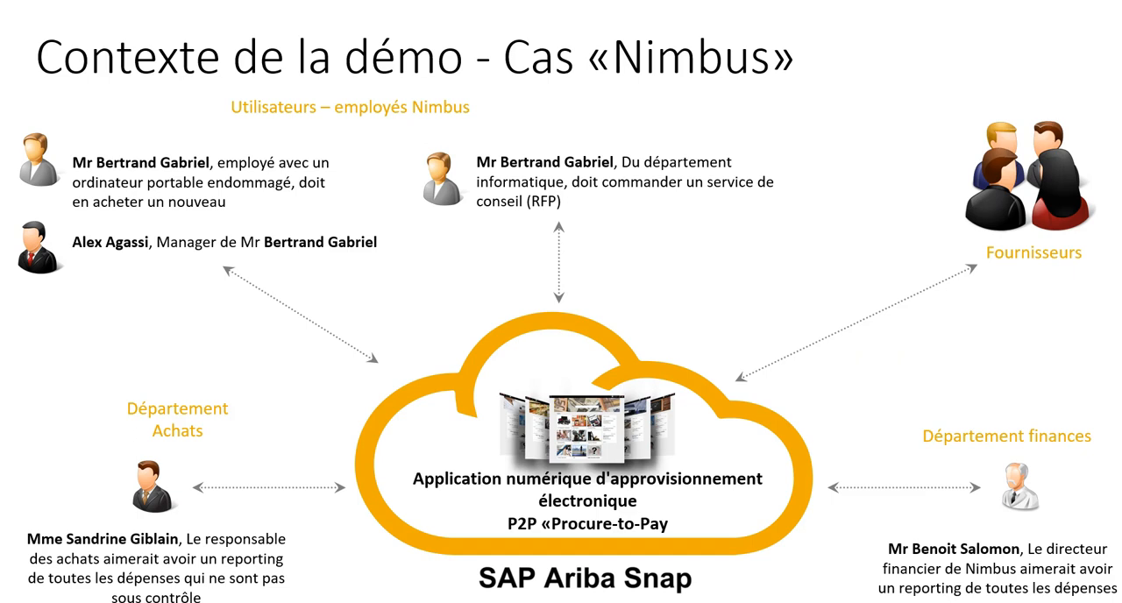
# End the slideshow, switch back to Ariba Guided Buying and search the products and services for "consulting".
pyautogui.press('Escape')
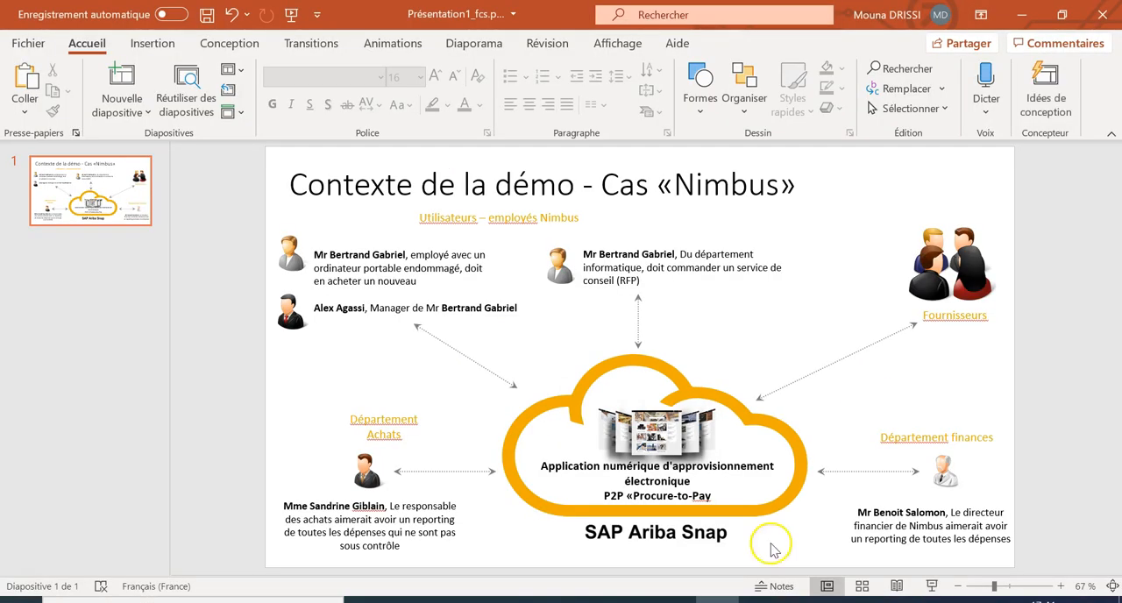
pyautogui.hotkey('alt', 'Tab')
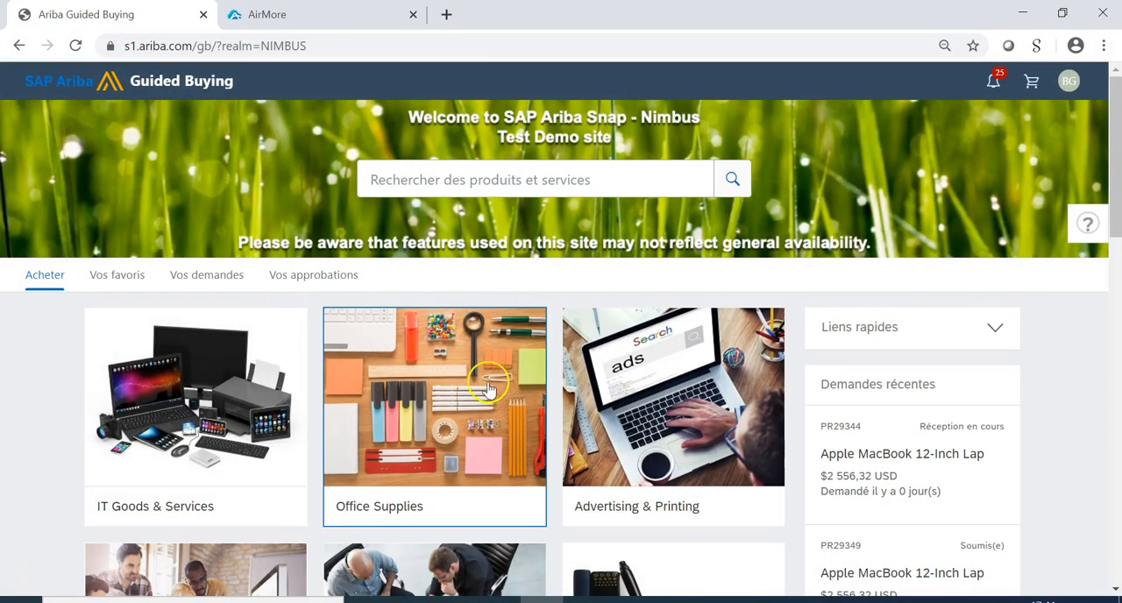
pyautogui.click(538, 187)
pyautogui.write('c')
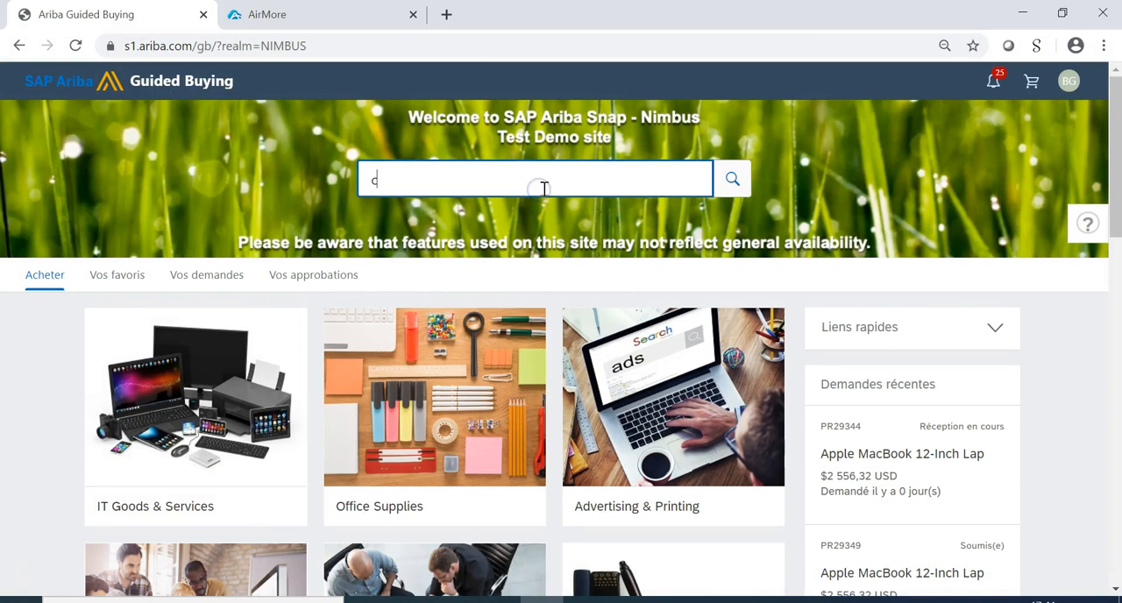
pyautogui.write('onsulting')
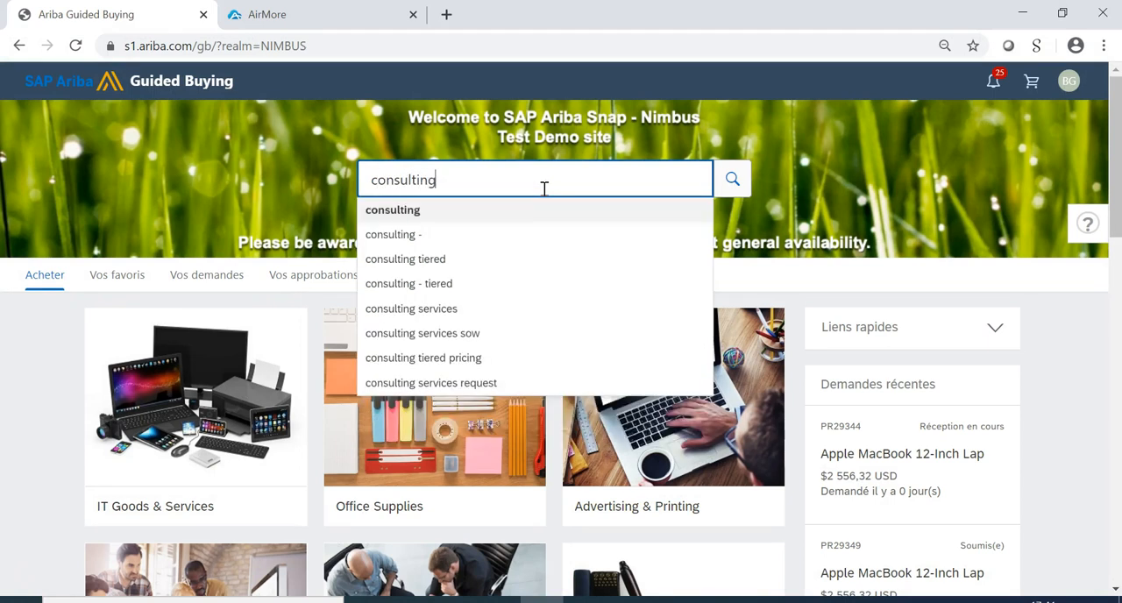
pyautogui.click(408, 212)
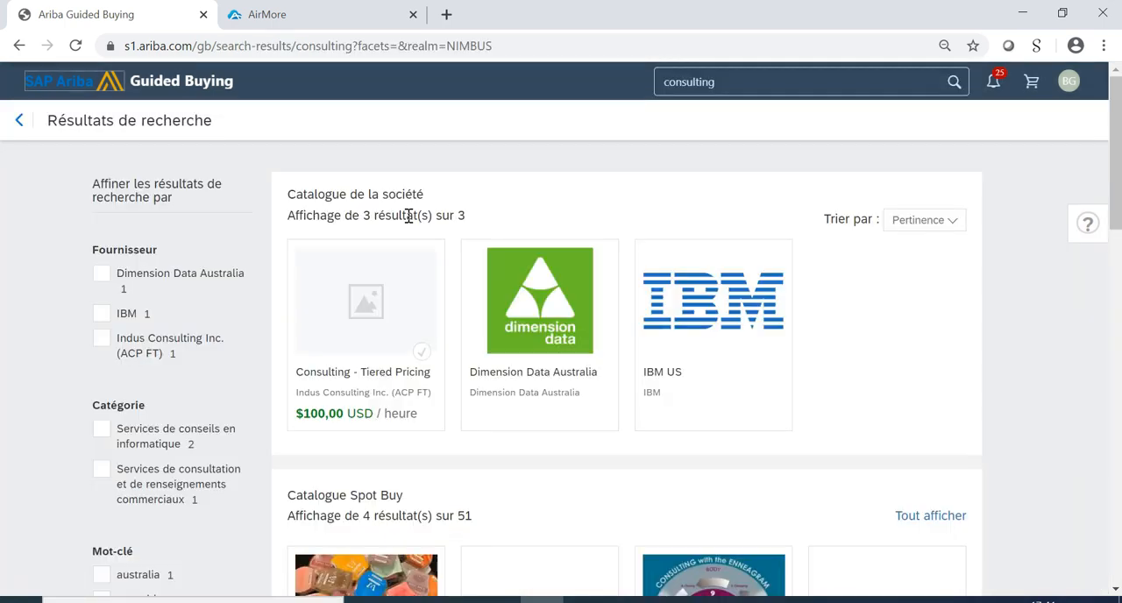
# Look through the consulting results and open the Consulting Services Request form.
pyautogui.moveTo(416, 283)
pyautogui.scroll(-1, 637, 454)
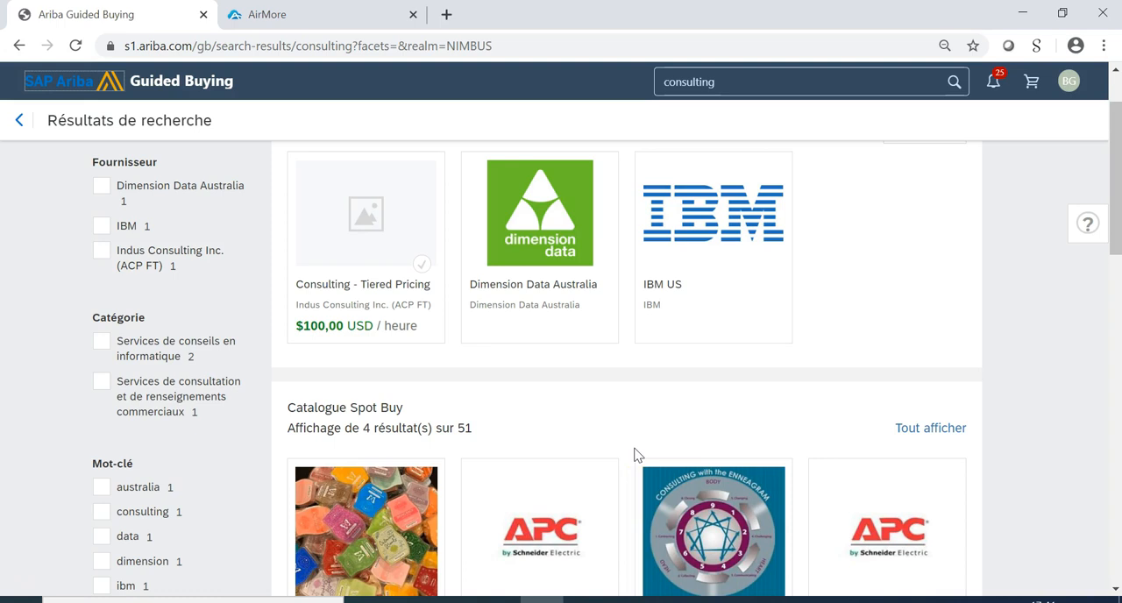
pyautogui.scroll(-2, 637, 453)
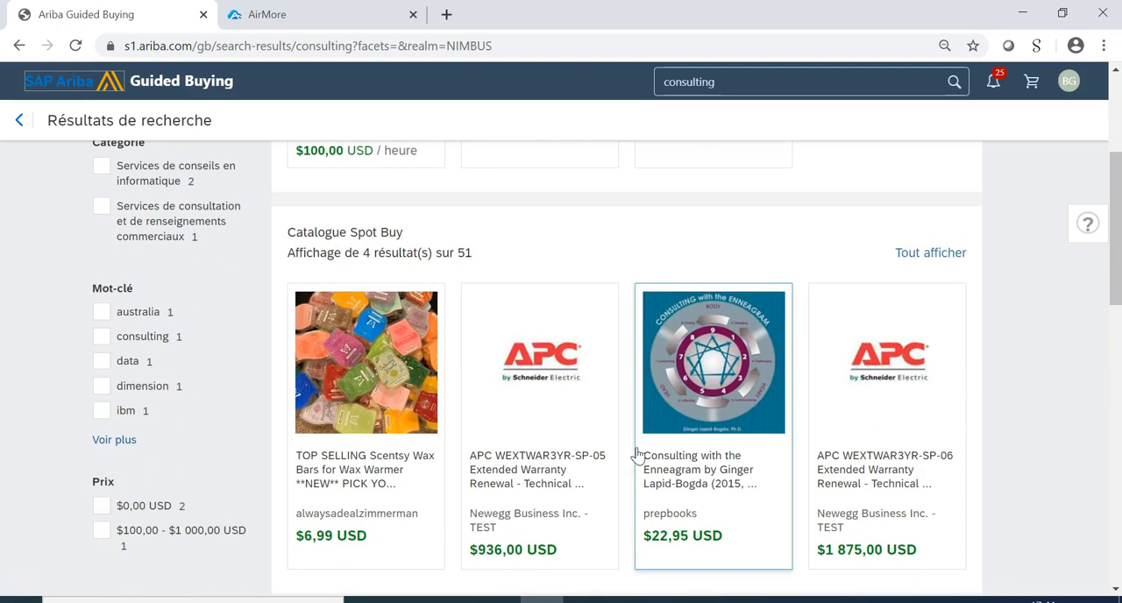
pyautogui.scroll(-8, 637, 453)
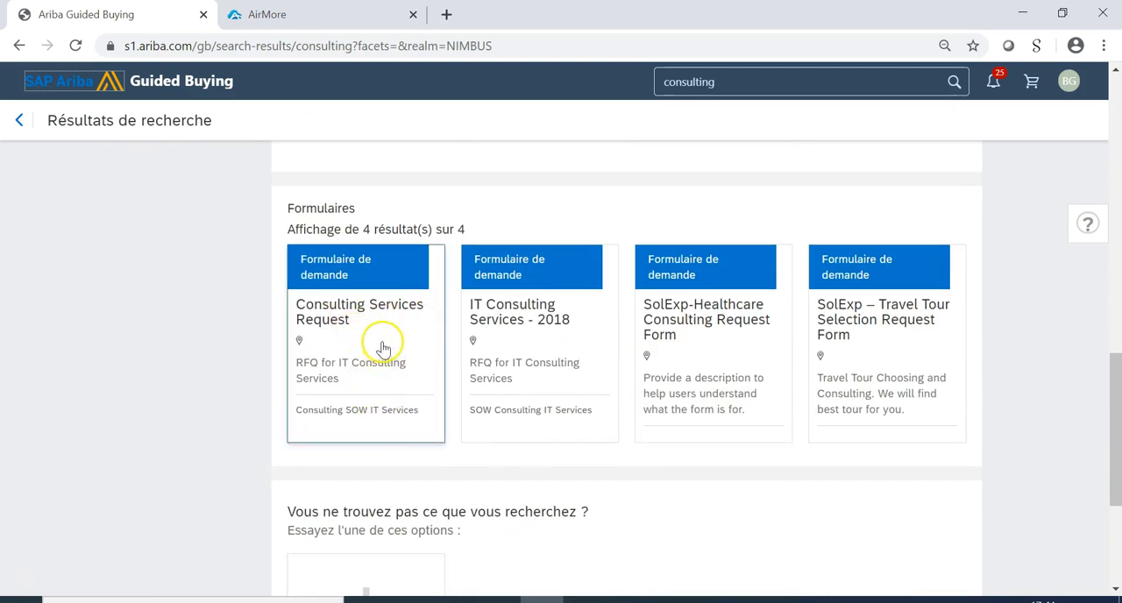
pyautogui.click(383, 348)
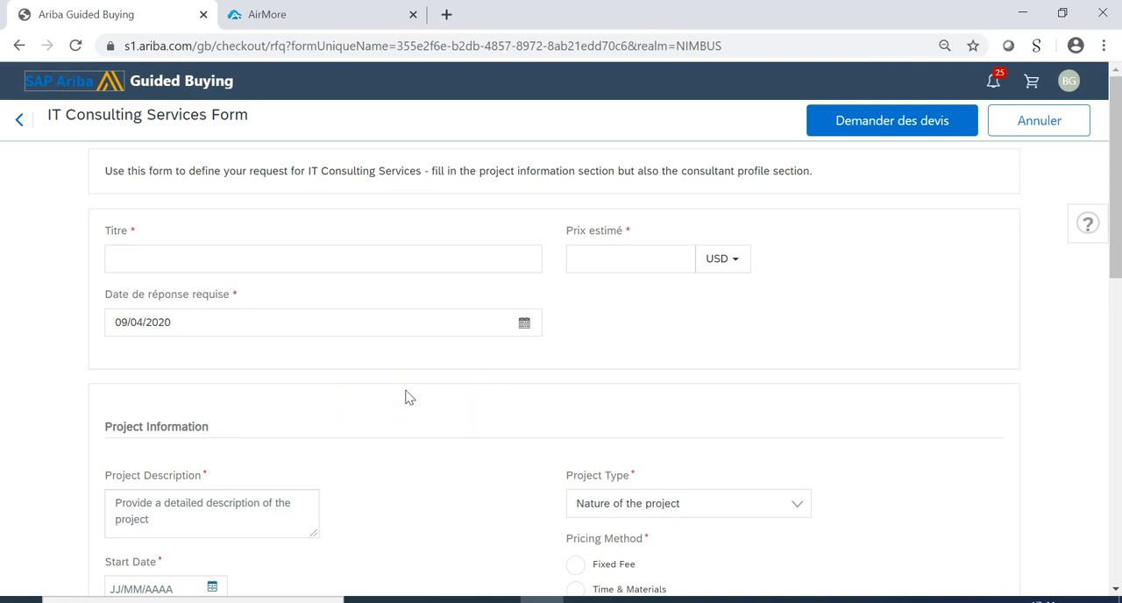
# Examine the suppliers available in the area for the IT consulting services form.
pyautogui.scroll(-8, 409, 397)
pyautogui.moveTo(195, 452)
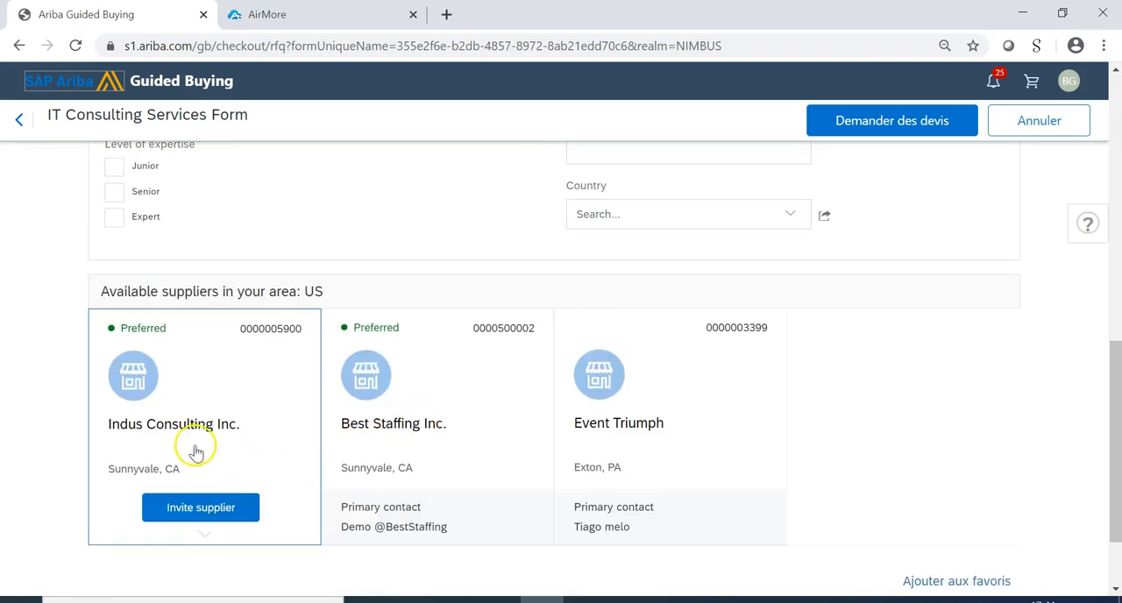
pyautogui.moveTo(556, 450)
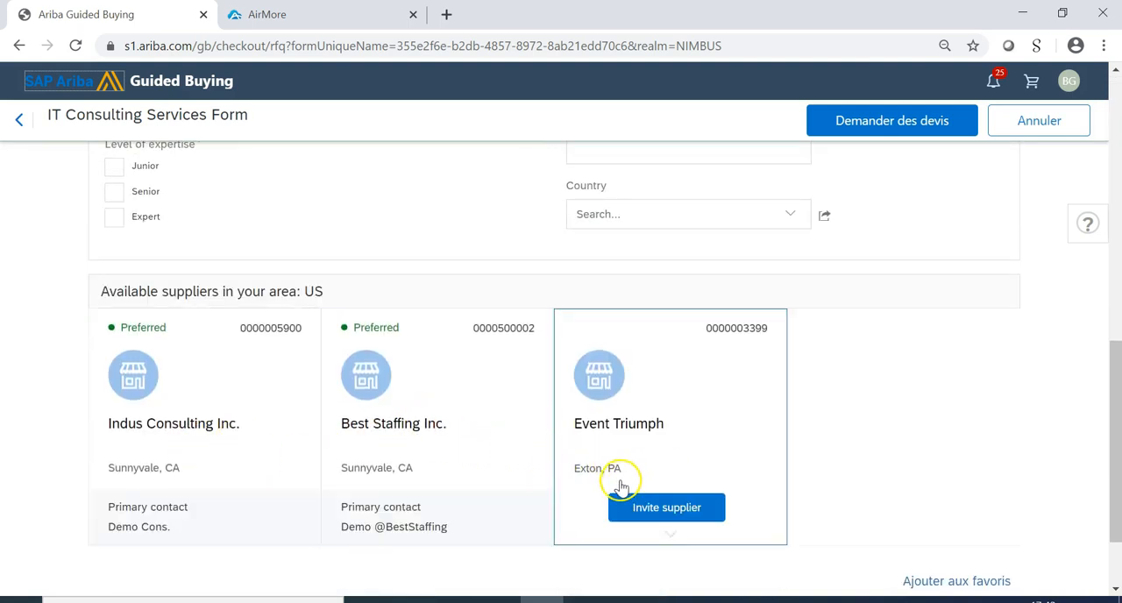
pyautogui.moveTo(482, 511)
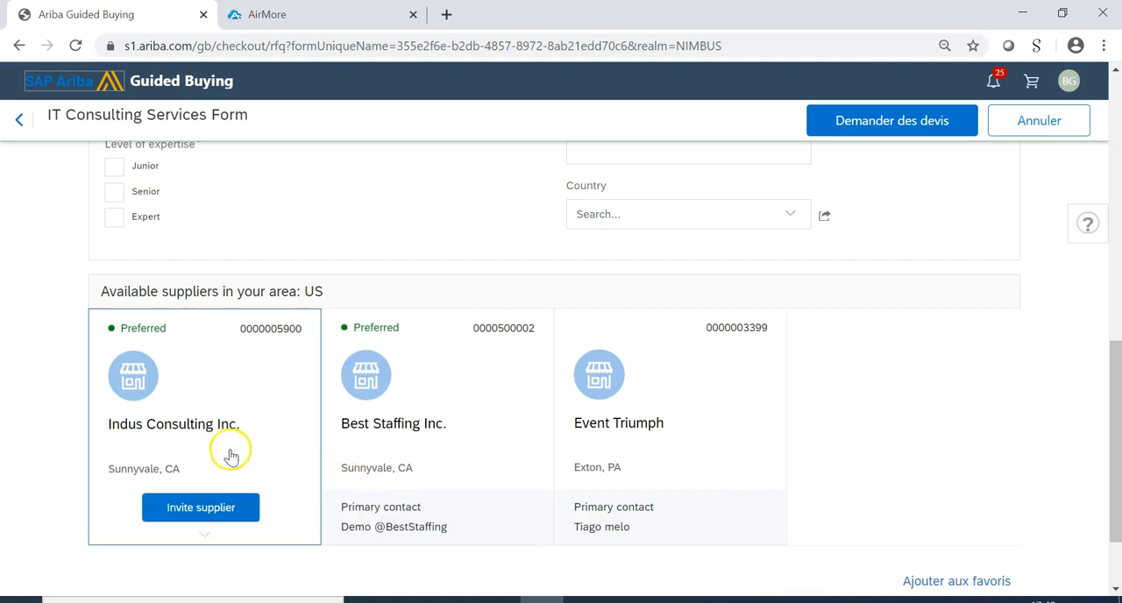
pyautogui.moveTo(496, 397)
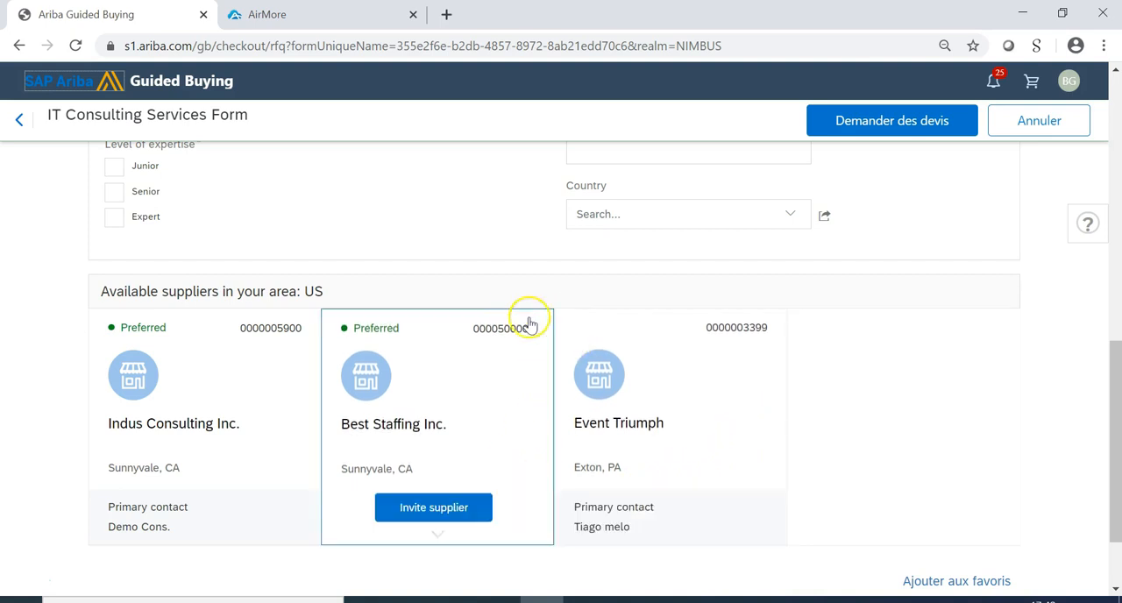
# Enter "Demande de devos déploiement Ariba" as the form's title and set the estimated price to 20000 USD.
pyautogui.scroll(8, 522, 317)
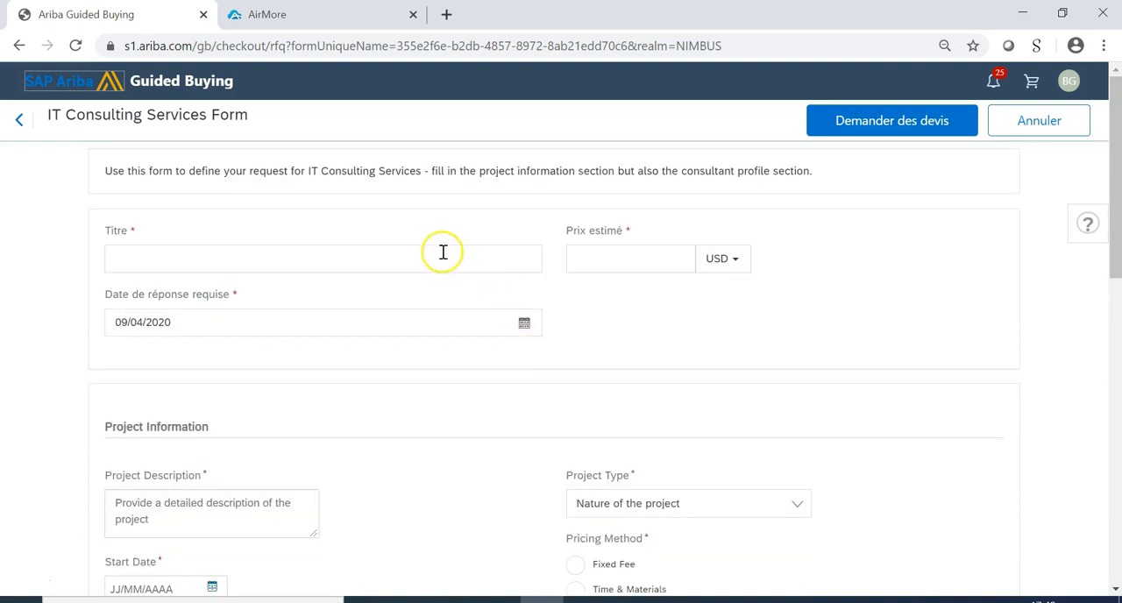
pyautogui.click(324, 264)
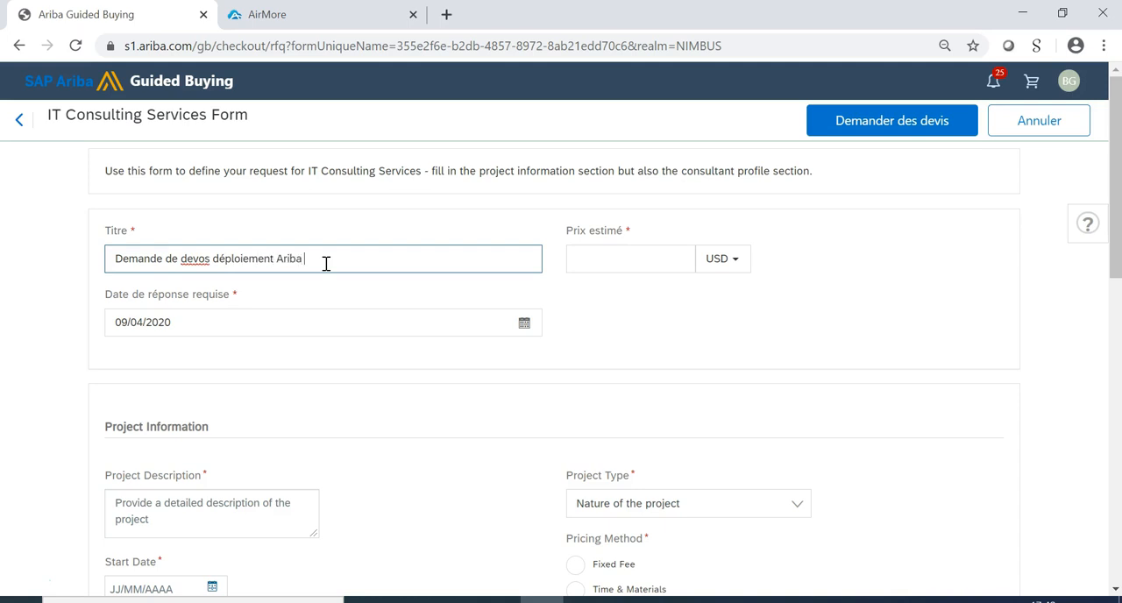
pyautogui.click(621, 266)
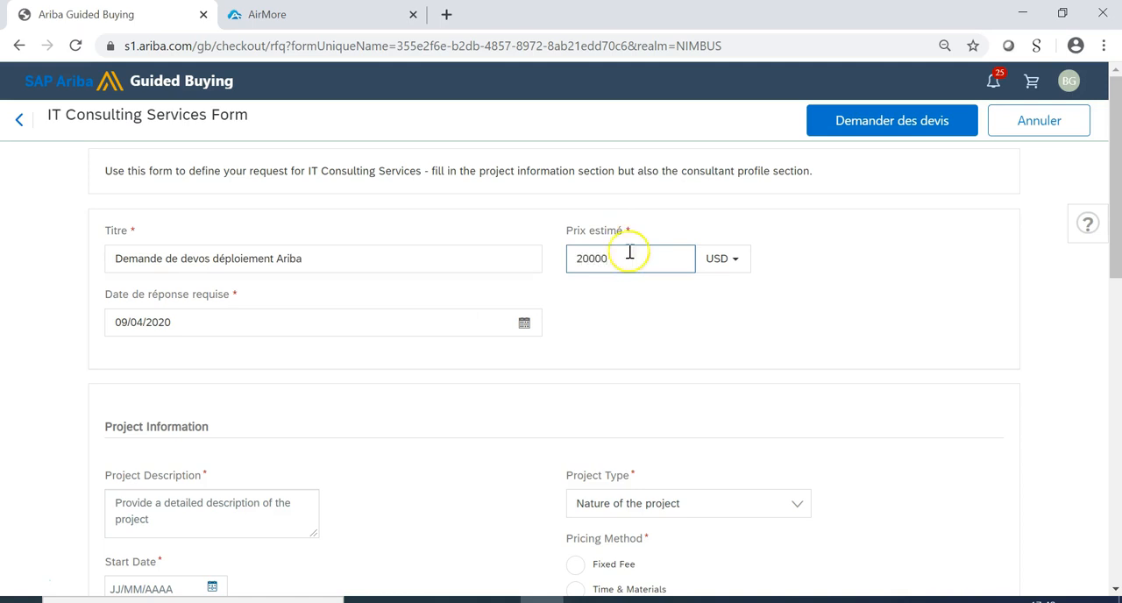
# Describe the project as "Pour déploiement" and set its project type to Development.
pyautogui.scroll(-2, 578, 321)
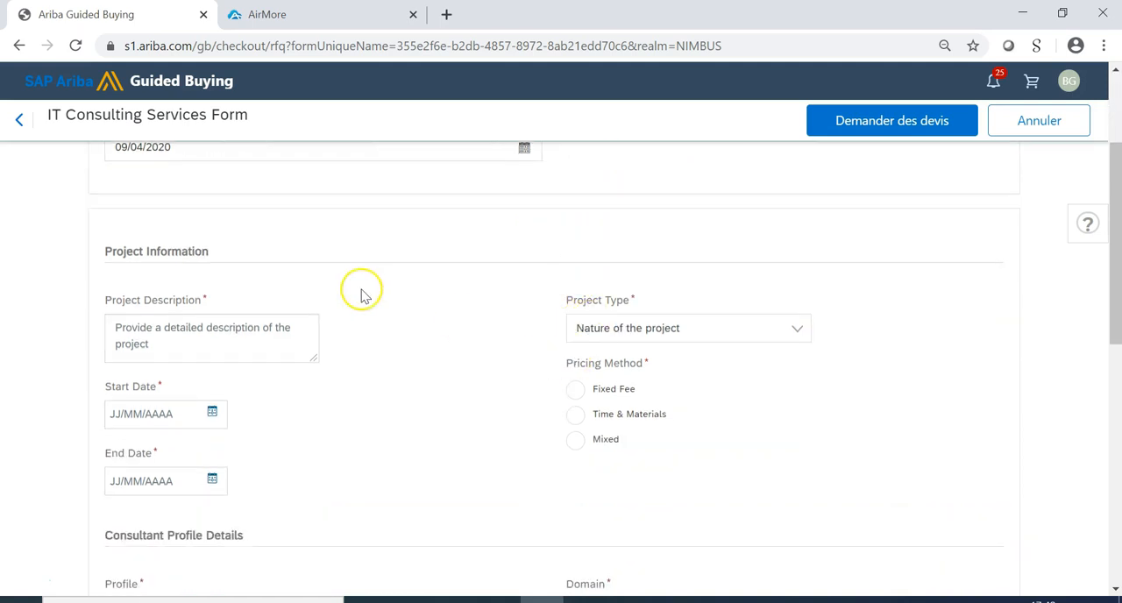
pyautogui.click(253, 348)
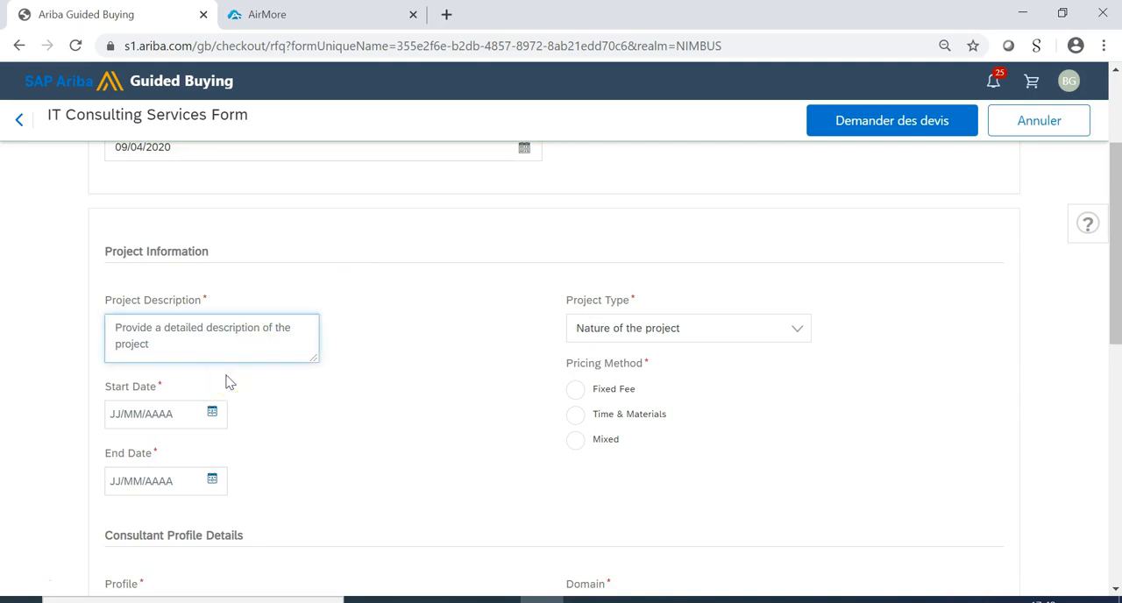
pyautogui.write('Pour déploiement')
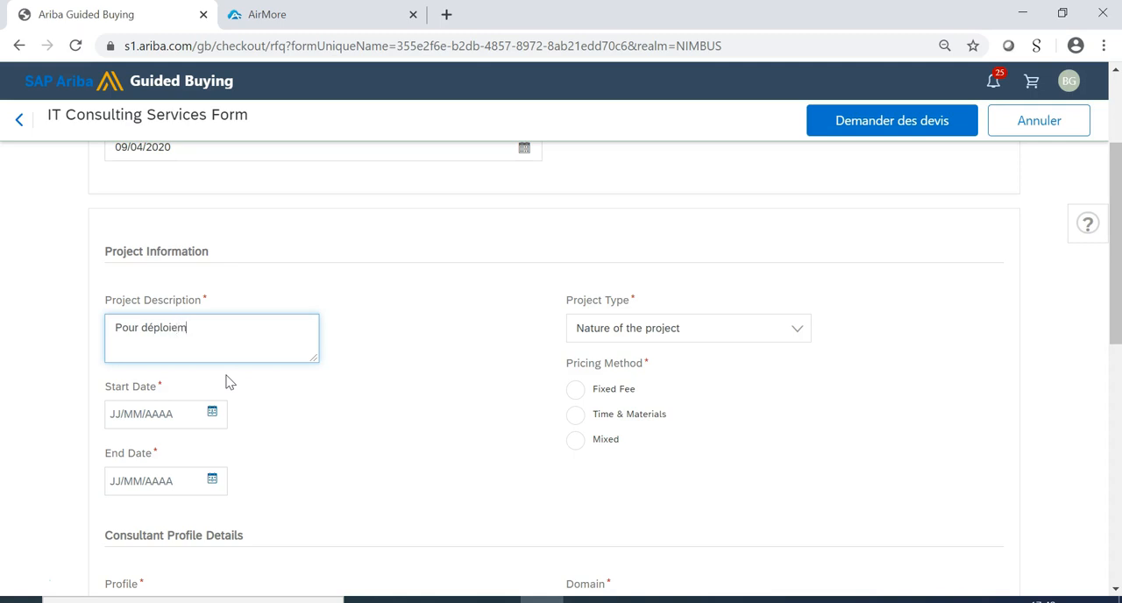
pyautogui.click(746, 331)
pyautogui.click(684, 399)
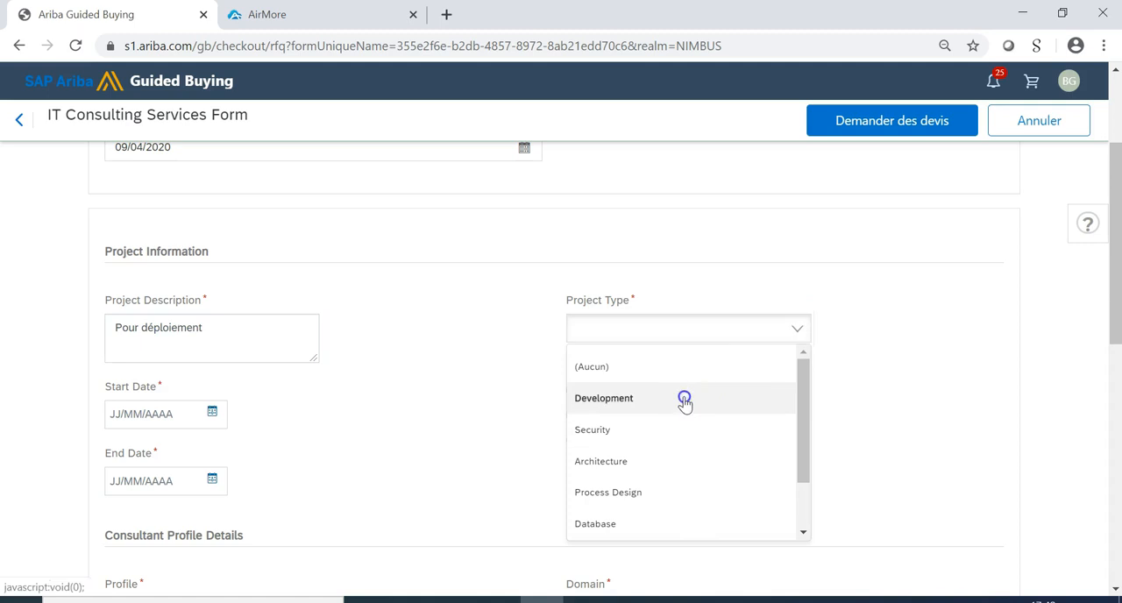
# Set the project's start date to 06/04/2020 and its end date to 04/05/2020.
pyautogui.click(189, 412)
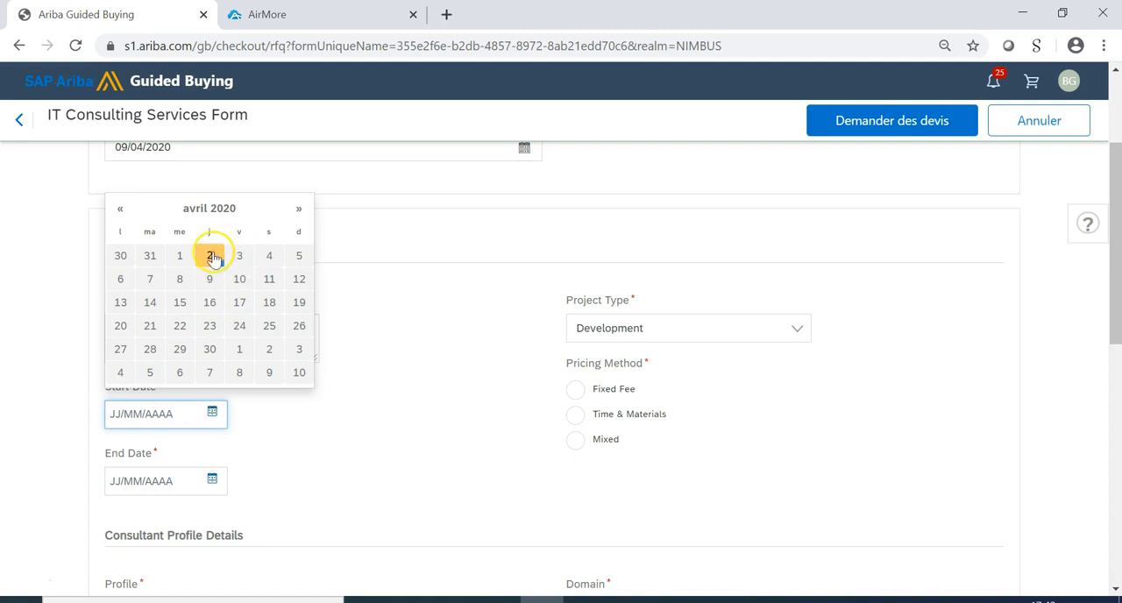
pyautogui.click(120, 279)
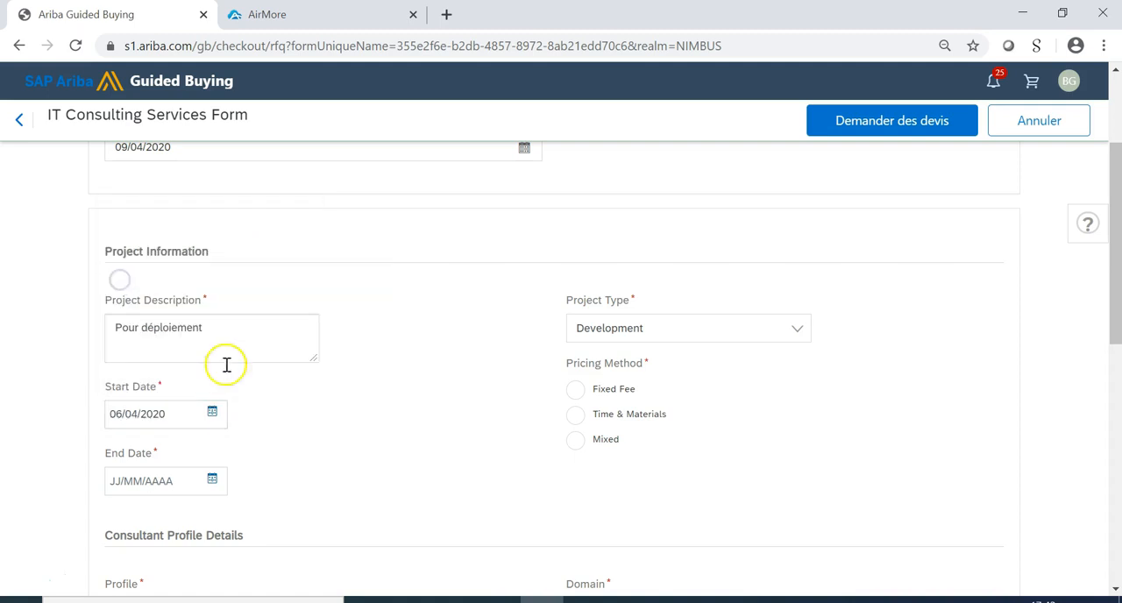
pyautogui.click(214, 482)
pyautogui.click(299, 275)
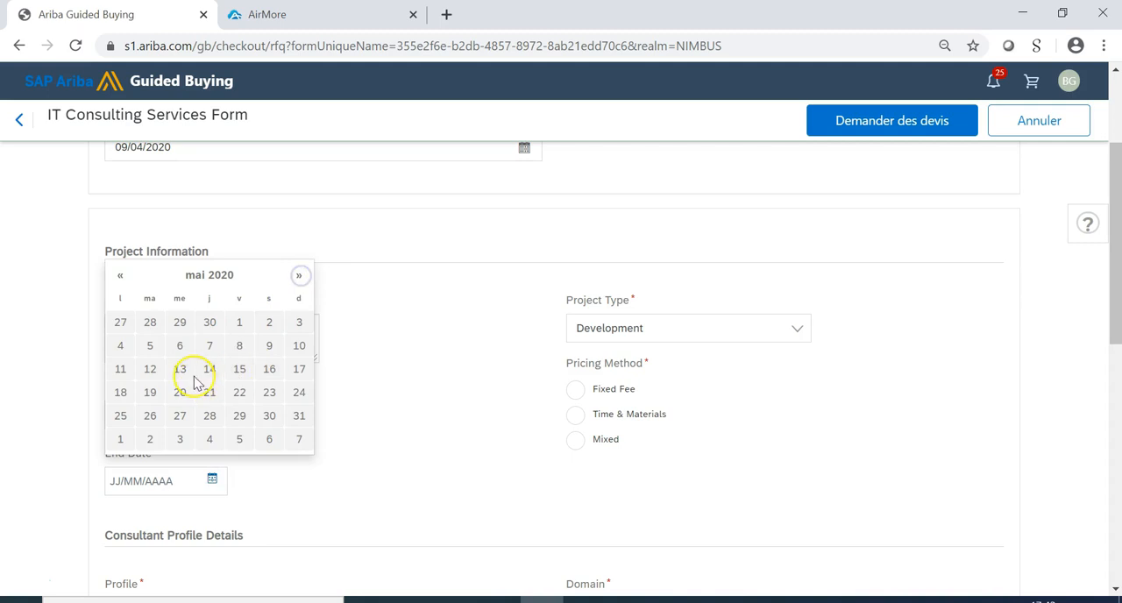
pyautogui.click(120, 346)
# Set the consultant profile to Functional and the domain of expertise to SAP Ariba.
pyautogui.scroll(-2, 493, 466)
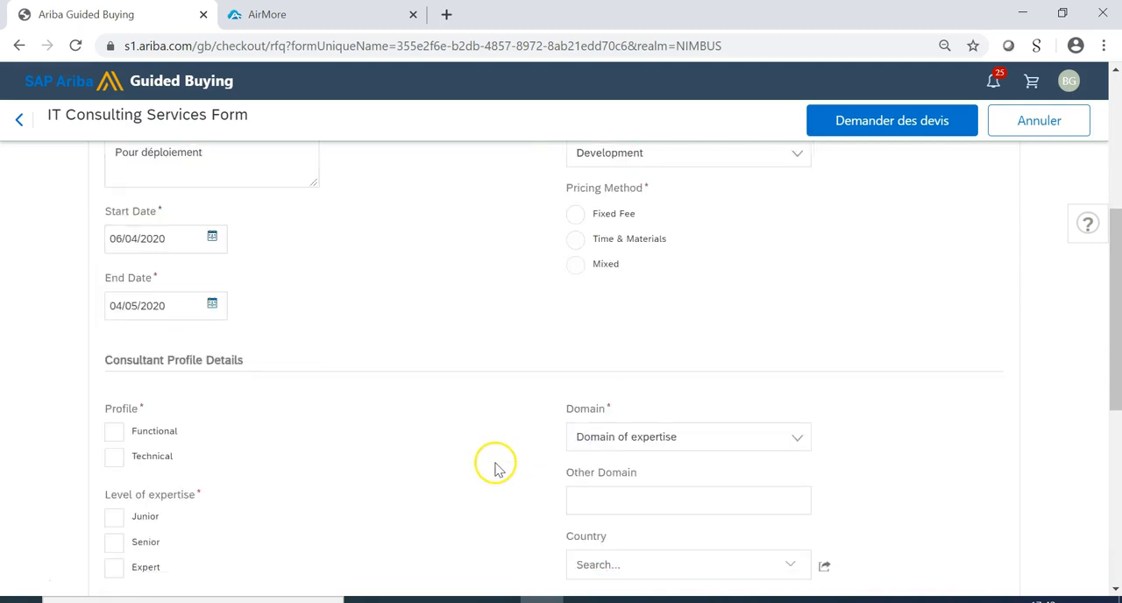
pyautogui.scroll(-1, 494, 465)
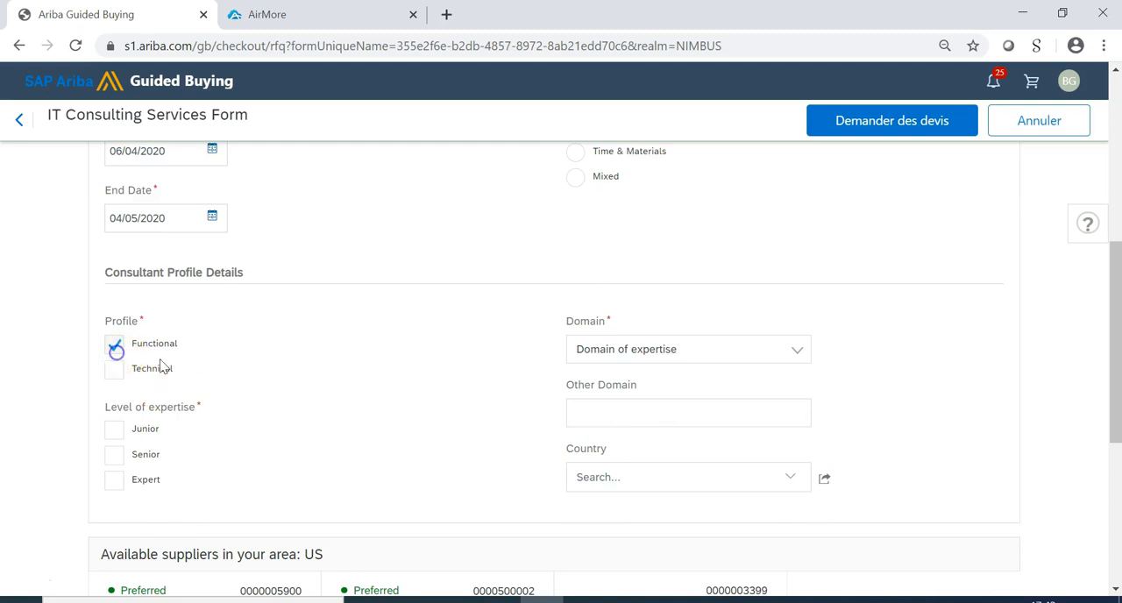
pyautogui.click(723, 353)
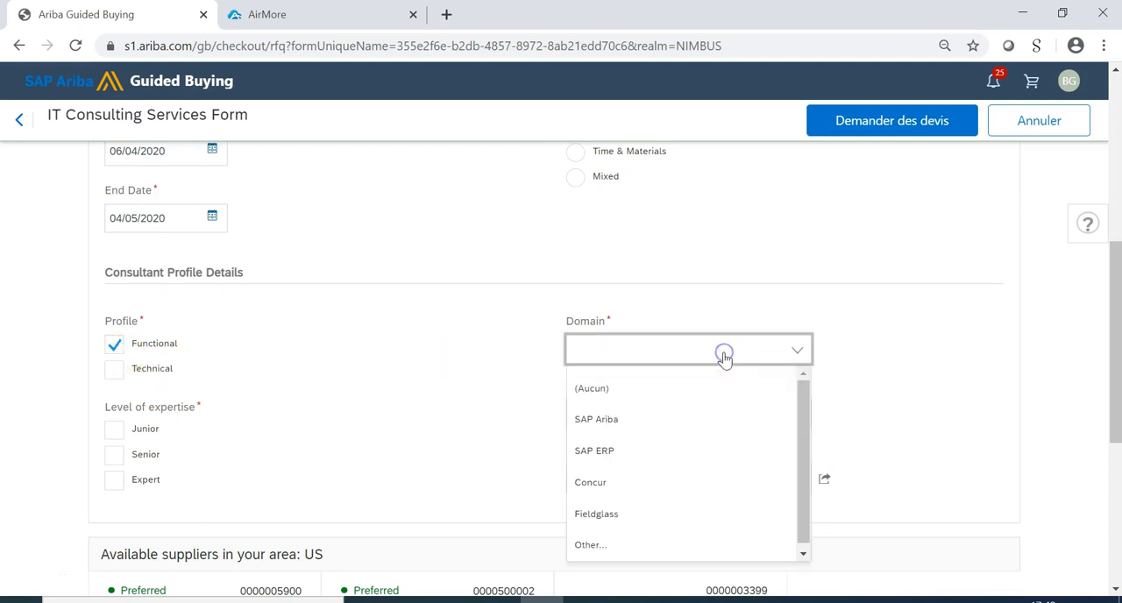
pyautogui.click(649, 419)
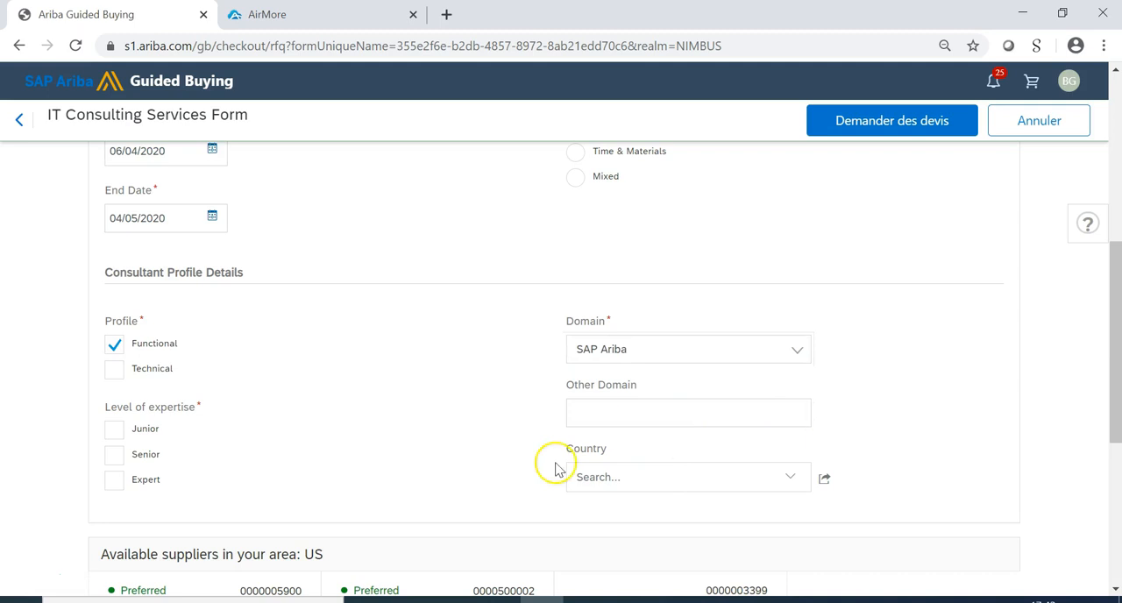
# Invite the suppliers Indus Consulting Inc., Best Staffing Inc. and Event Triumph to the quote request.
pyautogui.scroll(-4, 421, 463)
pyautogui.moveTo(163, 418)
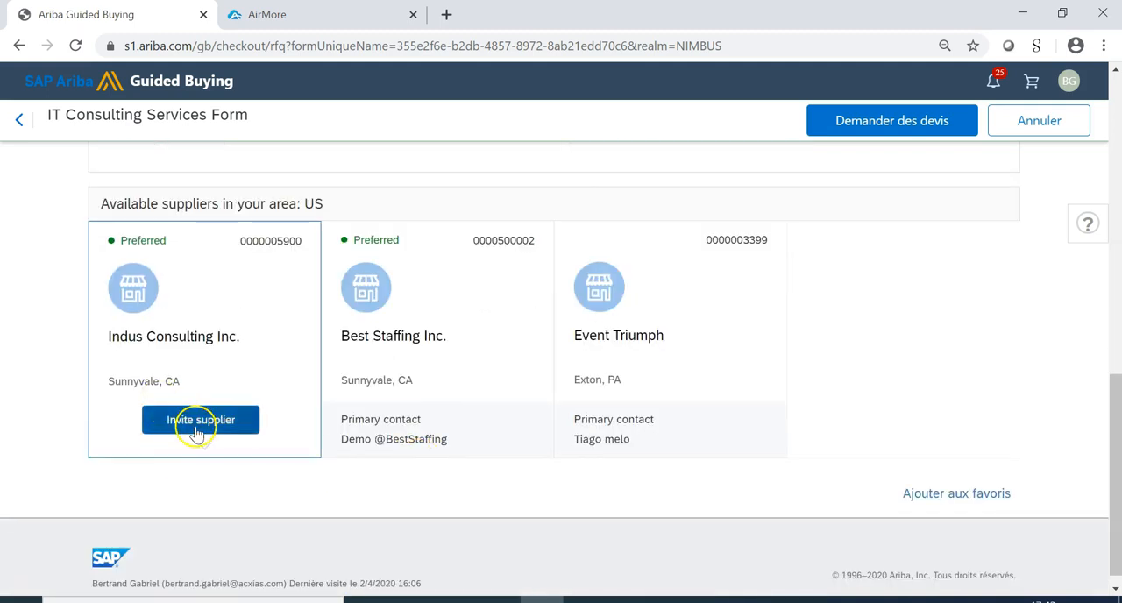
pyautogui.click(198, 429)
pyautogui.click(421, 422)
pyautogui.moveTo(581, 445)
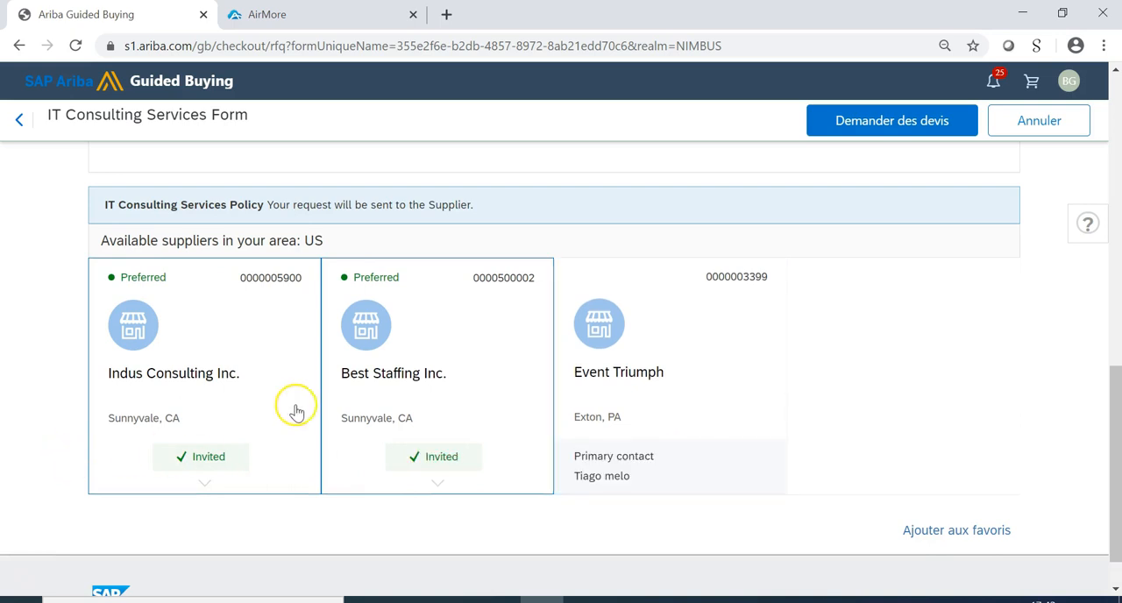
pyautogui.click(701, 457)
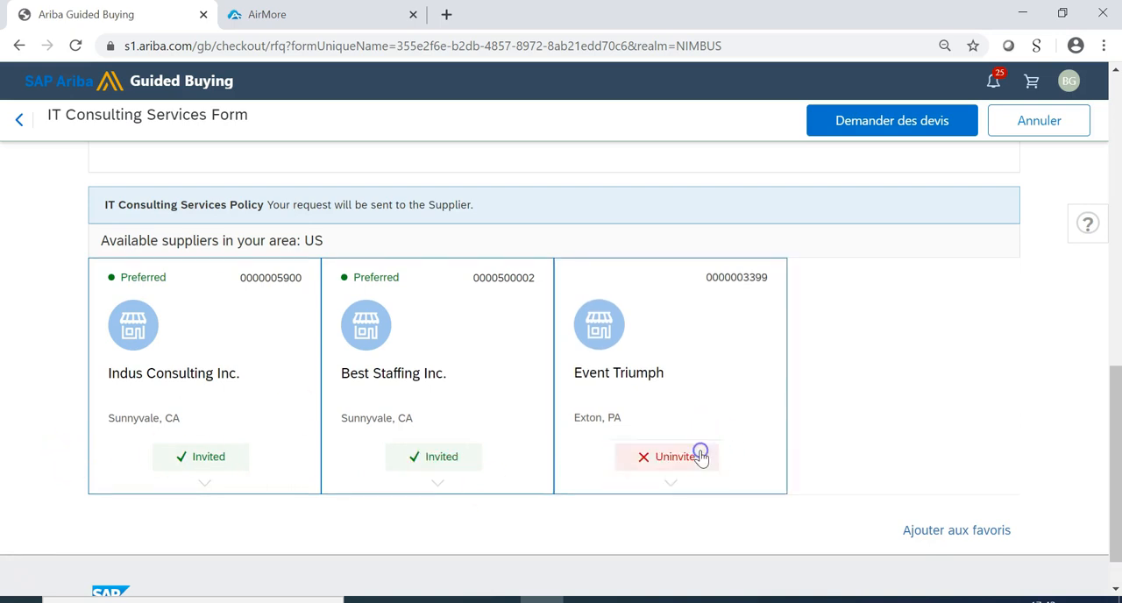
# Complete the required fields with Fixed Fee pricing and Junior expertise, and submit the quote request to the invited suppliers.
pyautogui.click(923, 130)
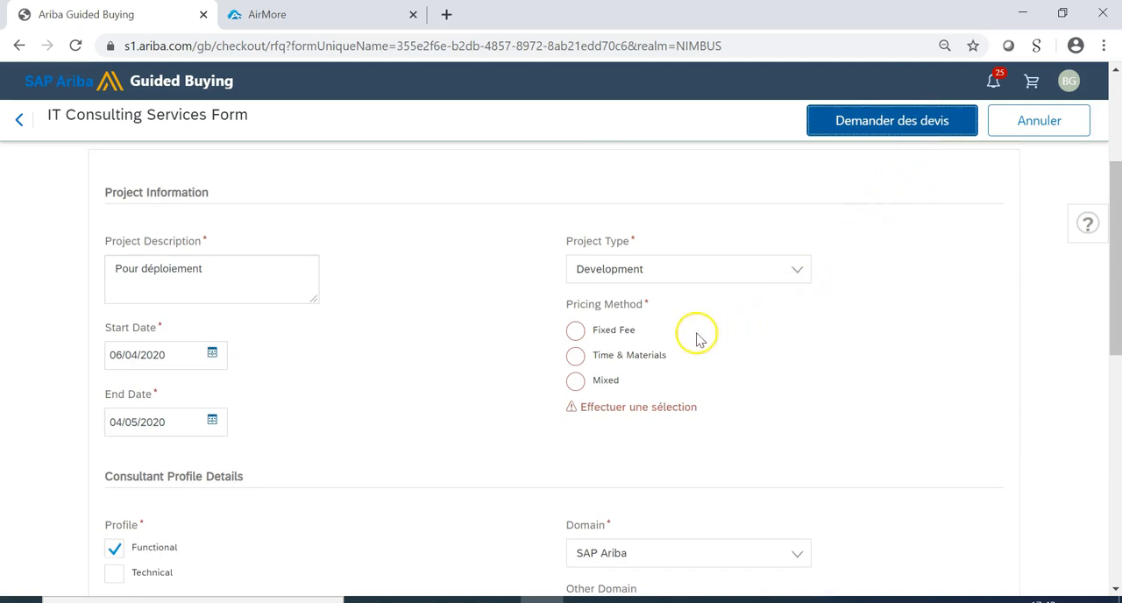
pyautogui.click(579, 330)
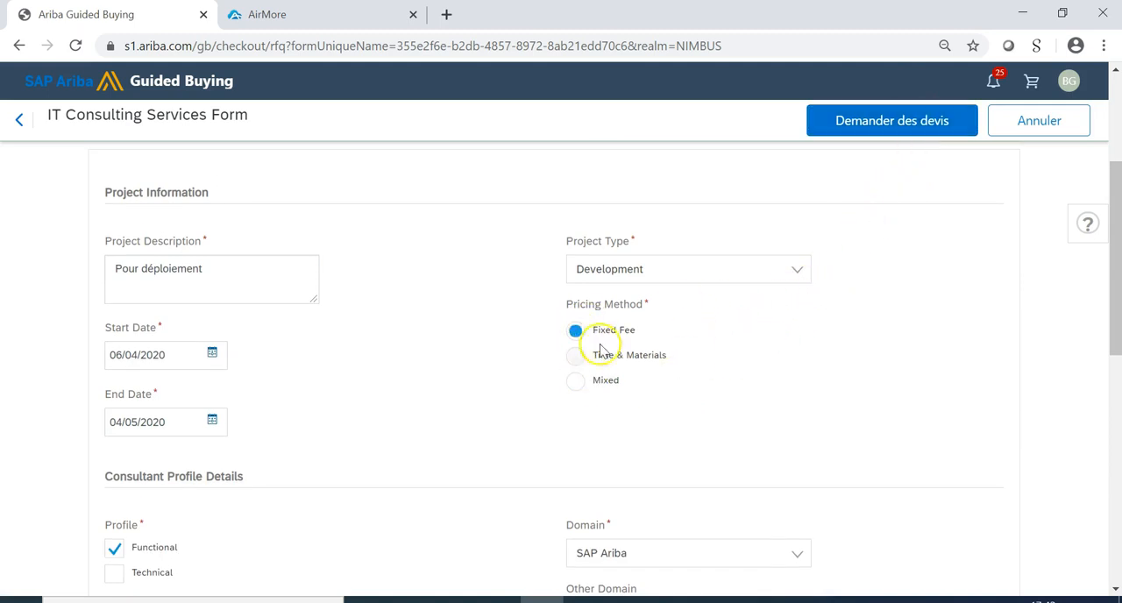
pyautogui.click(894, 129)
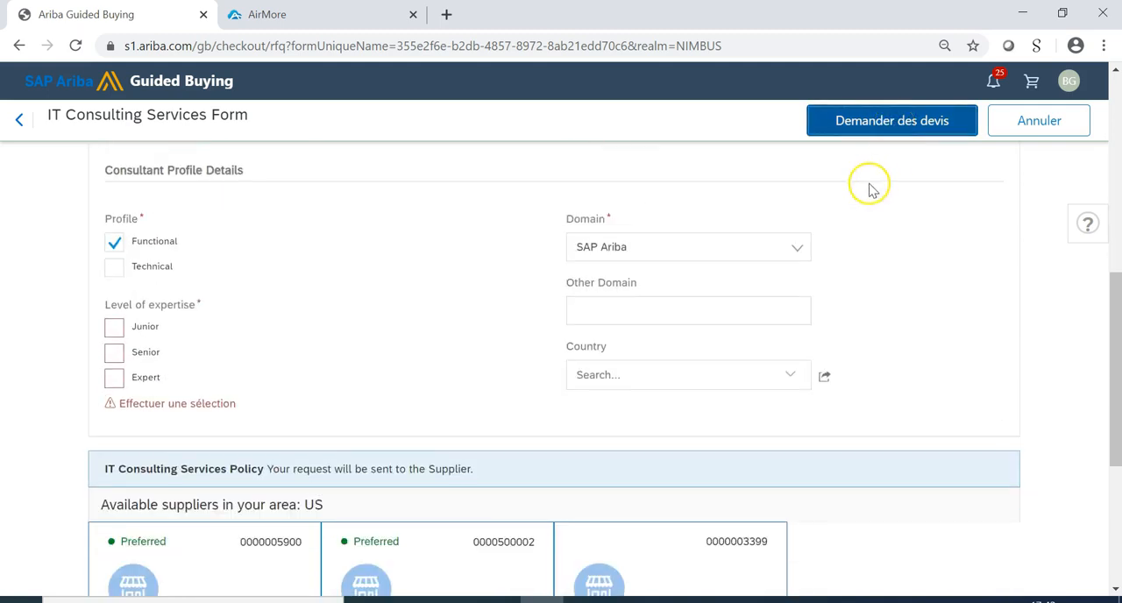
pyautogui.click(115, 329)
pyautogui.click(847, 127)
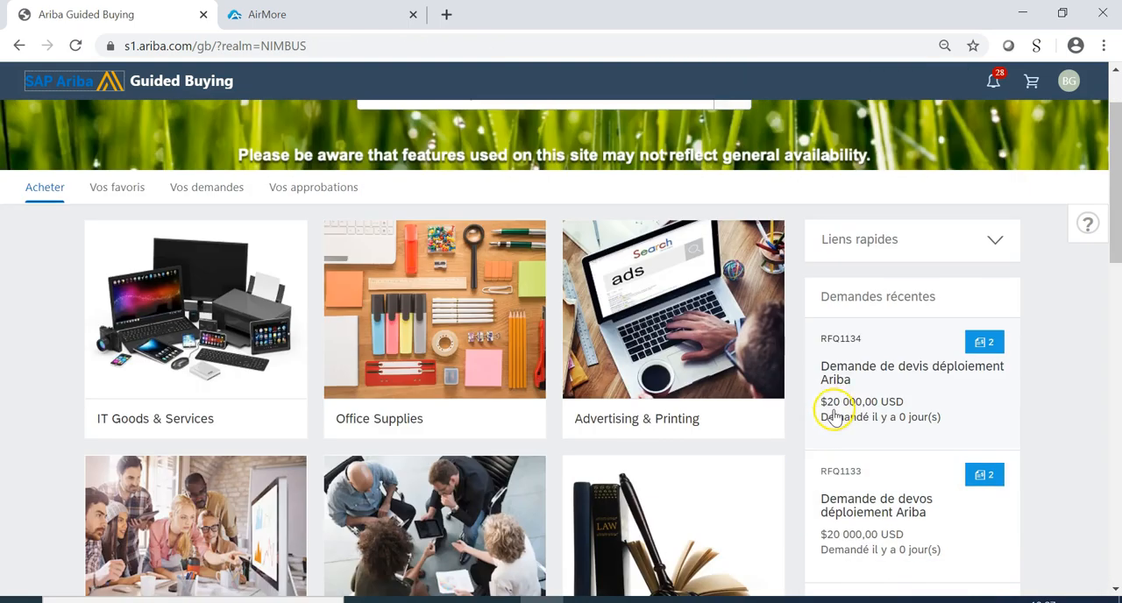
# Open the recent request "Demande de devos déploiement Ariba" and compare the suppliers' quotes, attached documents and line item details.
pyautogui.scroll(-1, 833, 412)
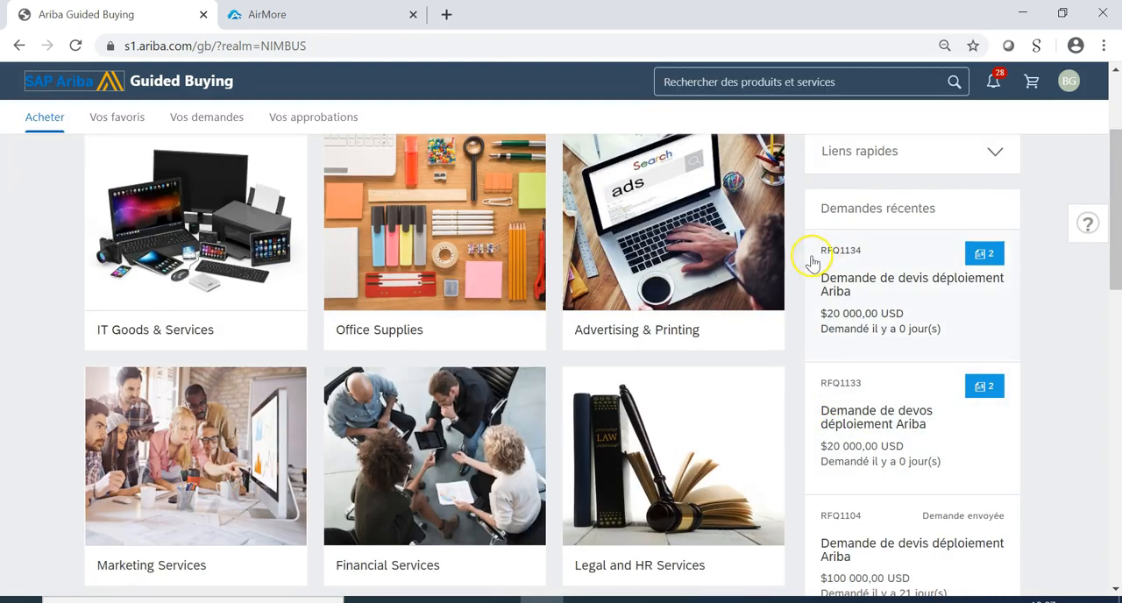
pyautogui.click(859, 419)
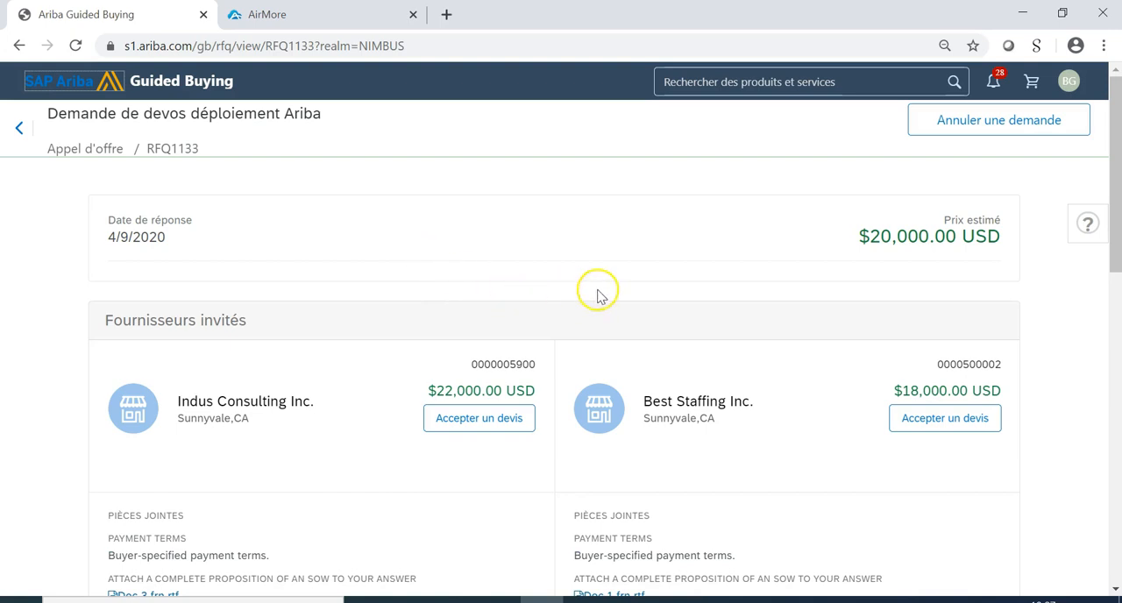
pyautogui.scroll(-10, 586, 376)
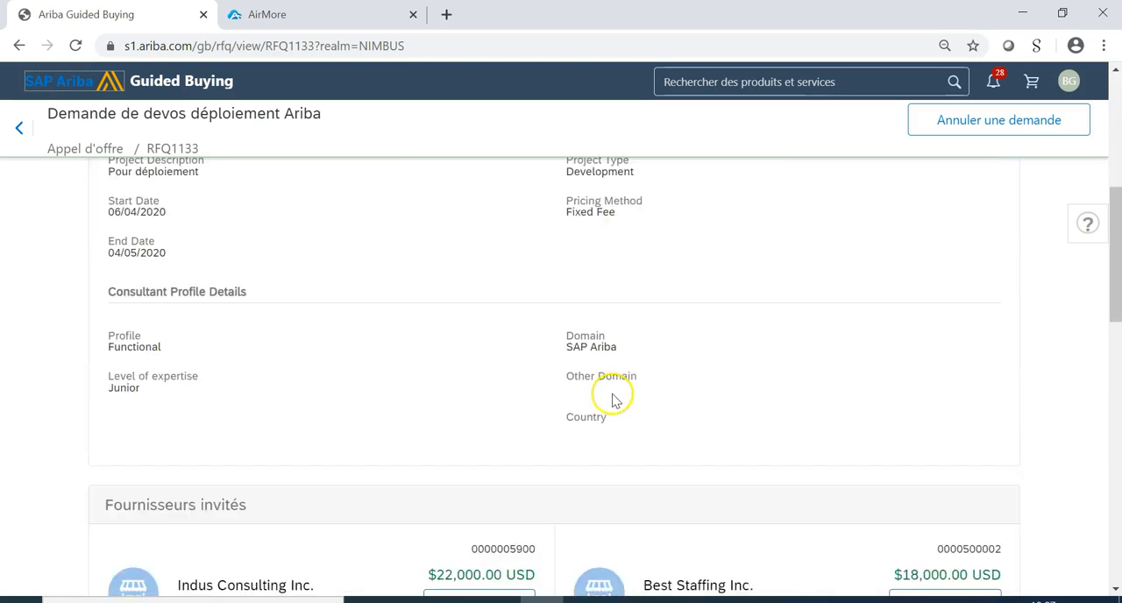
pyautogui.scroll(2, 605, 390)
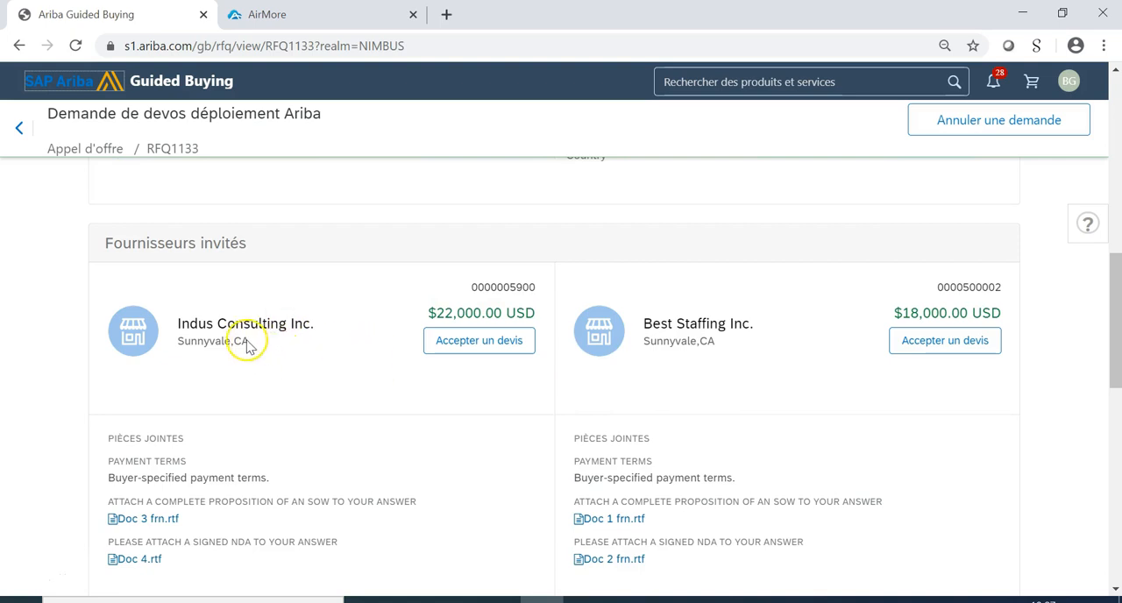
pyautogui.scroll(-1, 719, 439)
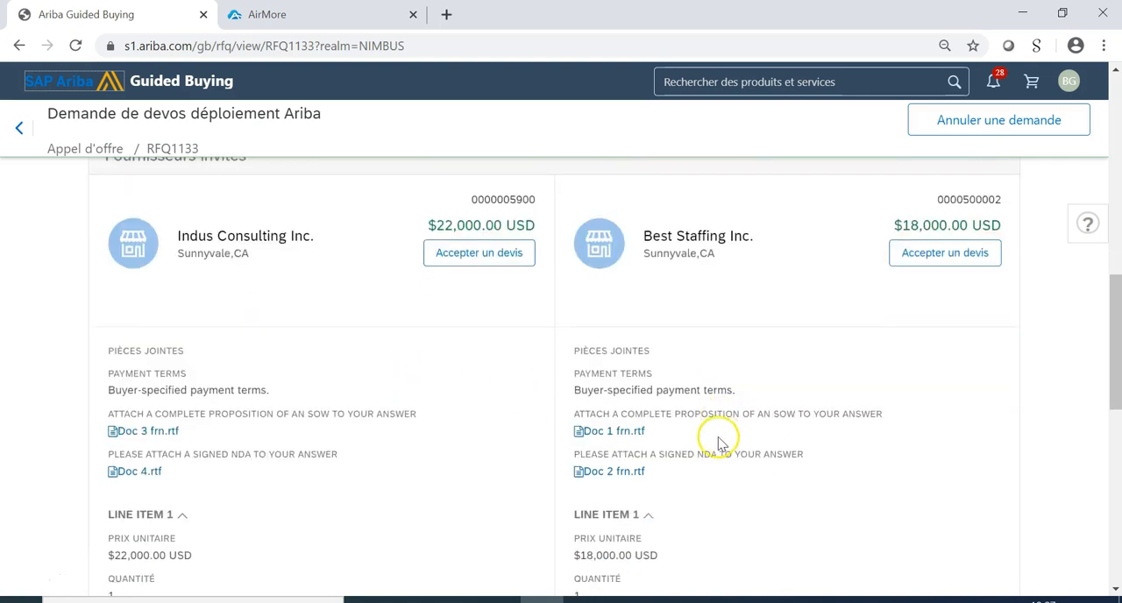
pyautogui.scroll(-1, 719, 443)
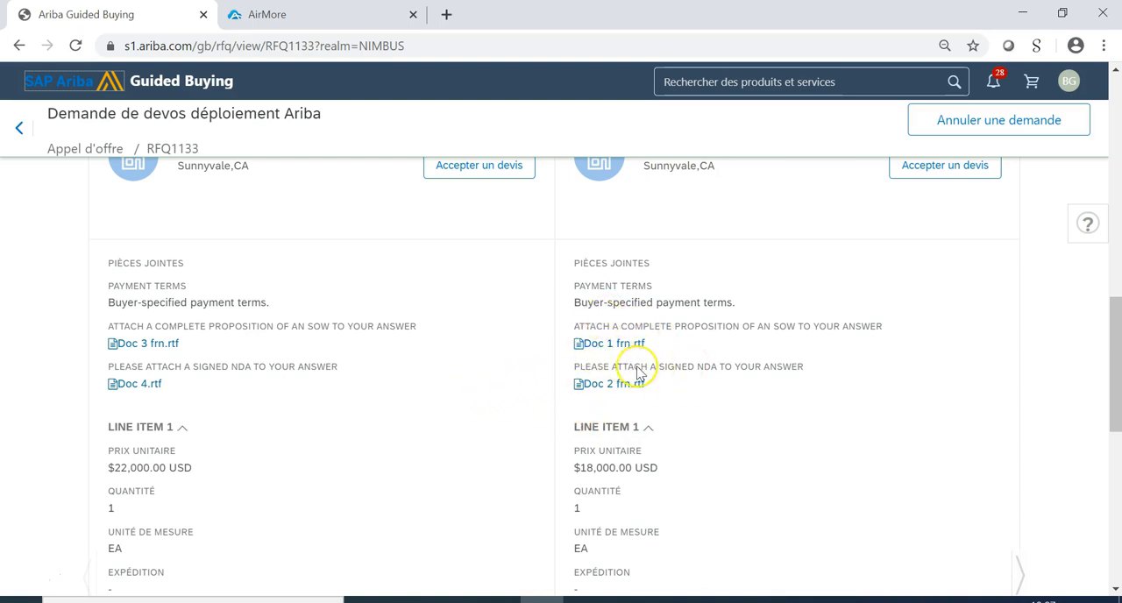
pyautogui.scroll(-2, 649, 416)
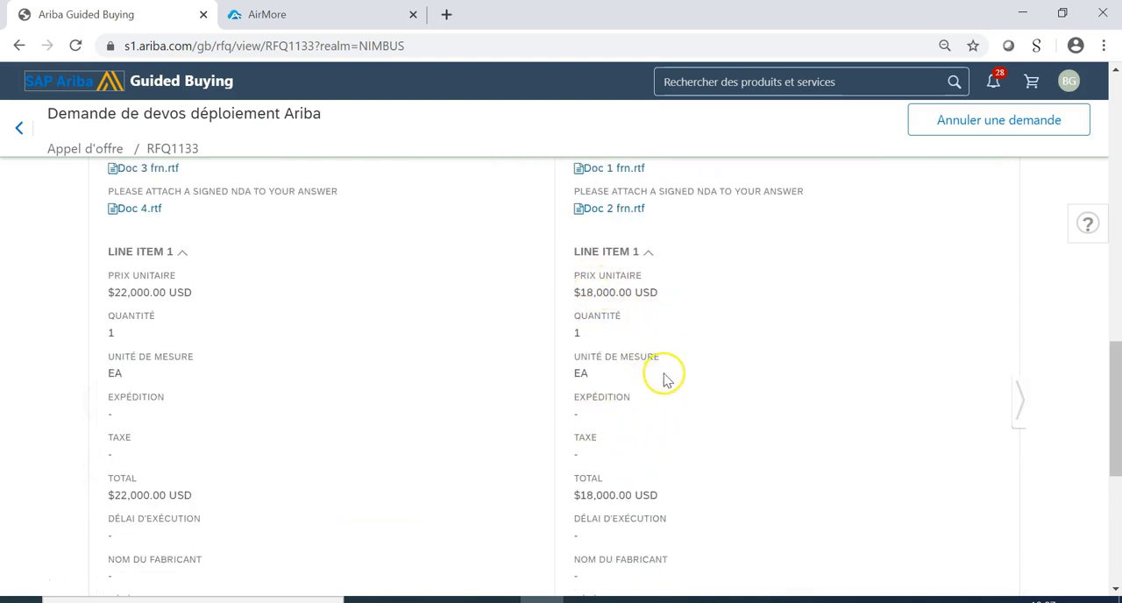
pyautogui.scroll(-3, 659, 379)
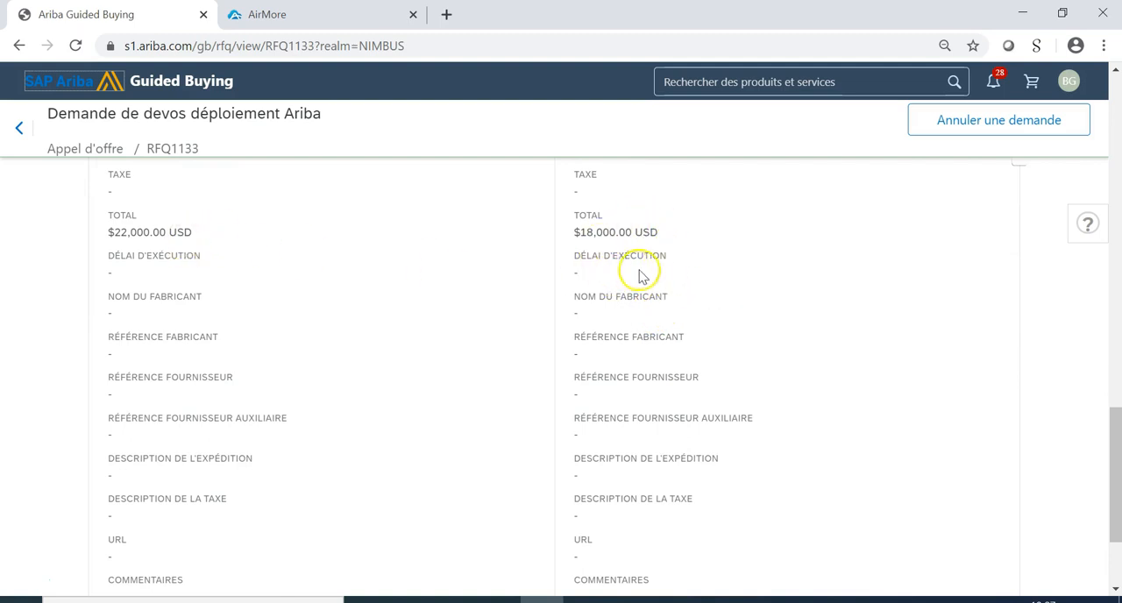
pyautogui.scroll(-2, 280, 312)
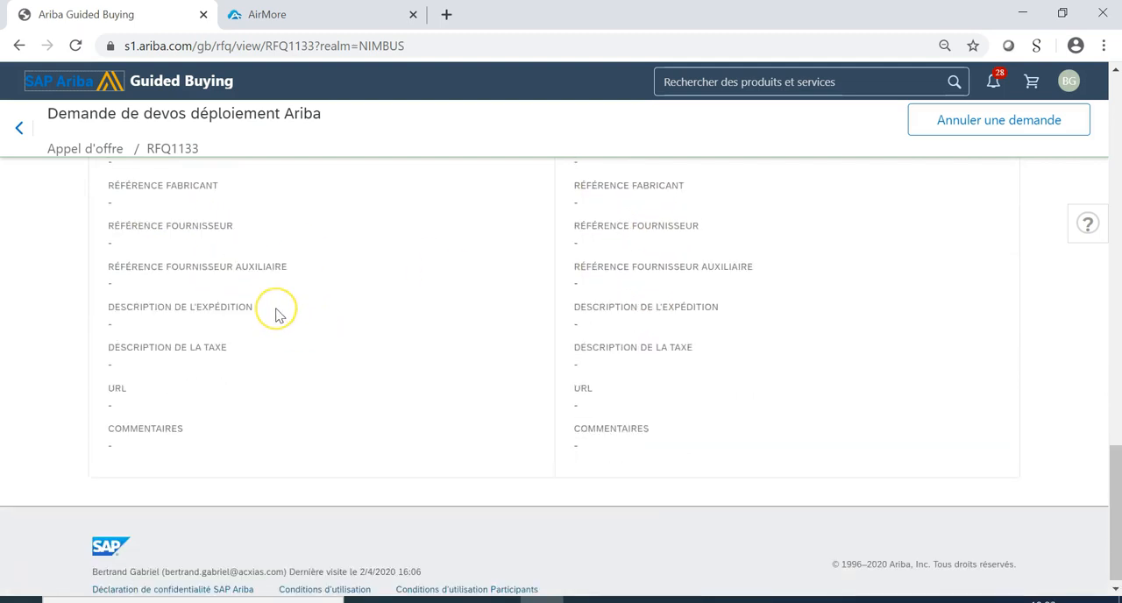
pyautogui.scroll(3, 280, 314)
pyautogui.scroll(3, 292, 313)
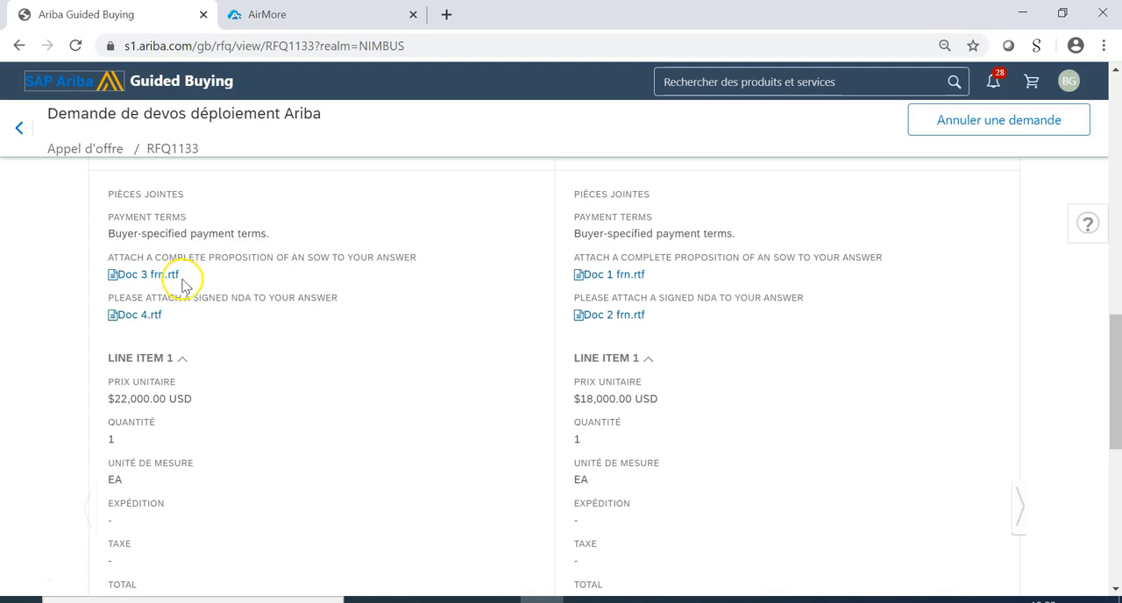
# Accept the quote from Best Staffing Inc. and confirm the choice to generate the purchase requisition.
pyautogui.scroll(1, 367, 344)
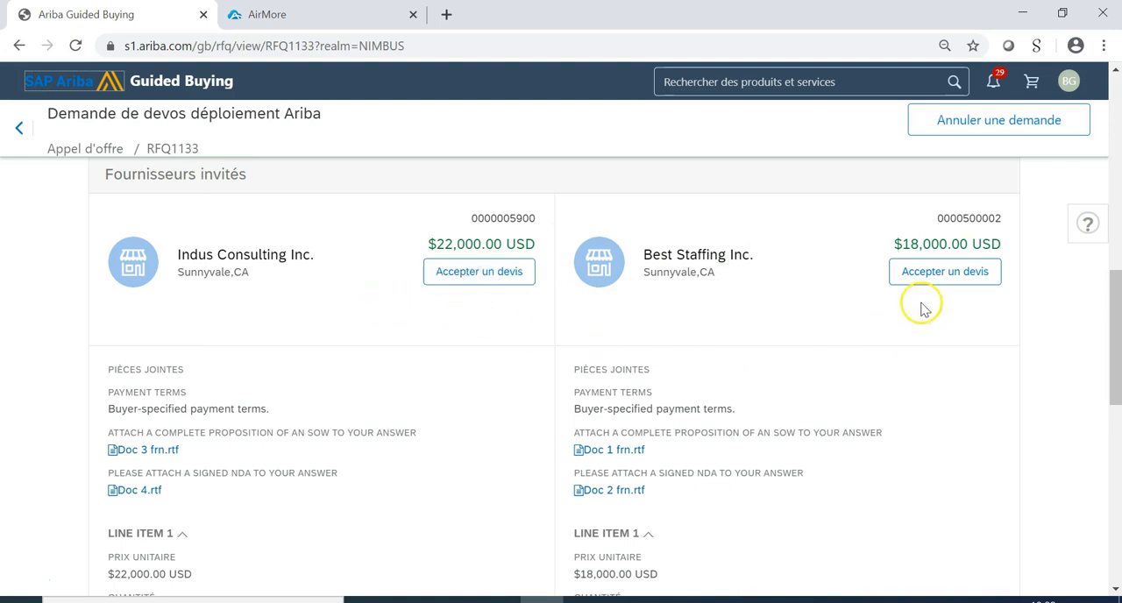
pyautogui.click(951, 274)
pyautogui.click(696, 434)
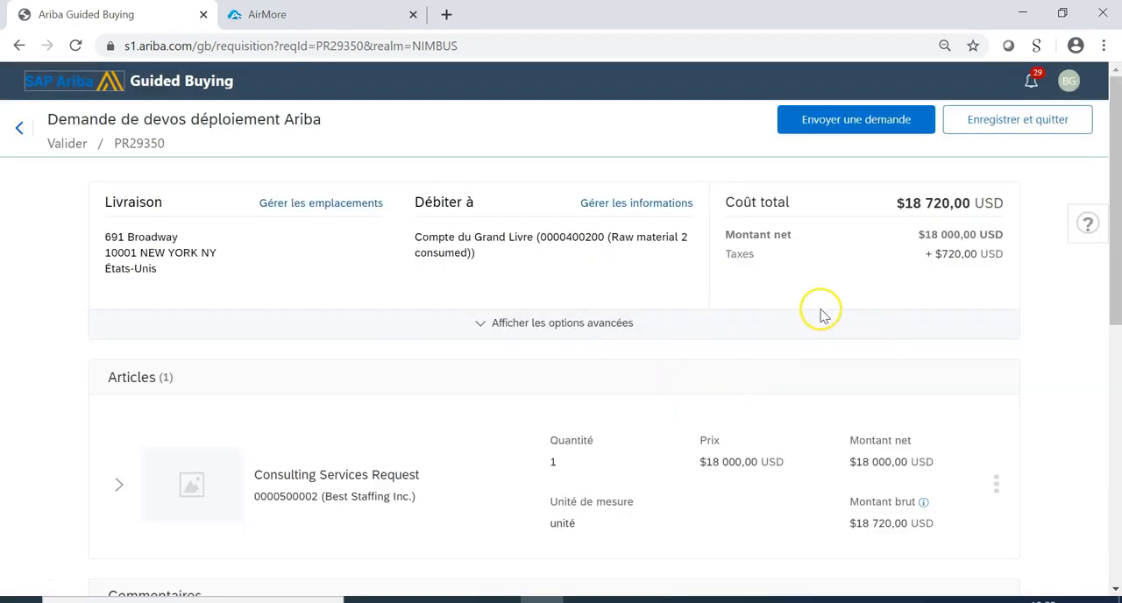
# Examine the requisition's comments, attachments and approval flow, including the reason for the Finance approval and its approver group.
pyautogui.scroll(-5, 795, 318)
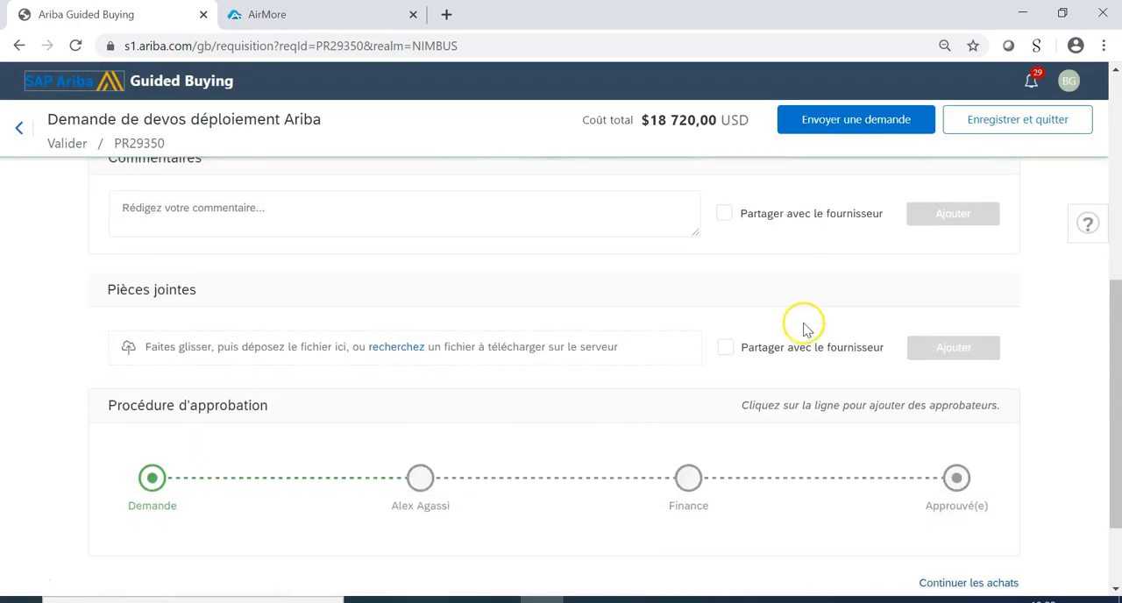
pyautogui.scroll(-1, 635, 377)
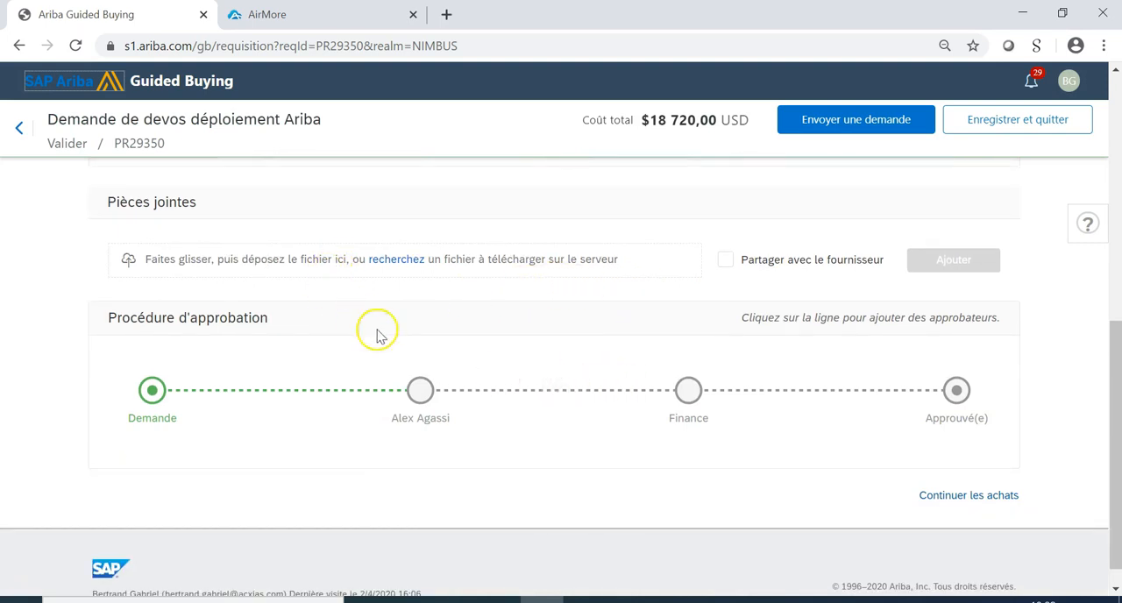
pyautogui.moveTo(375, 402)
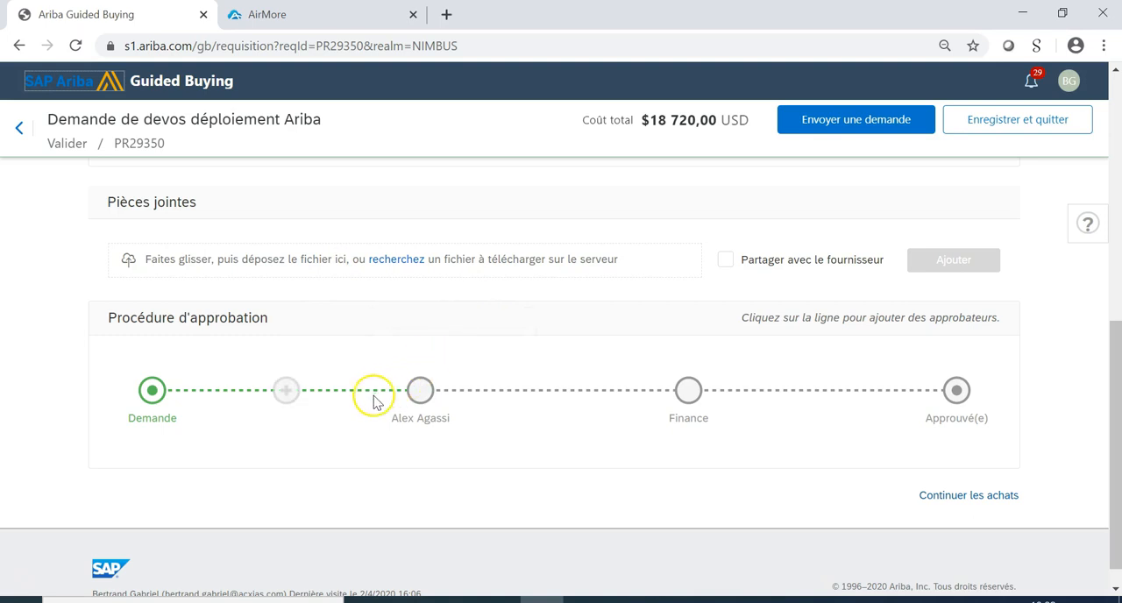
pyautogui.moveTo(421, 401)
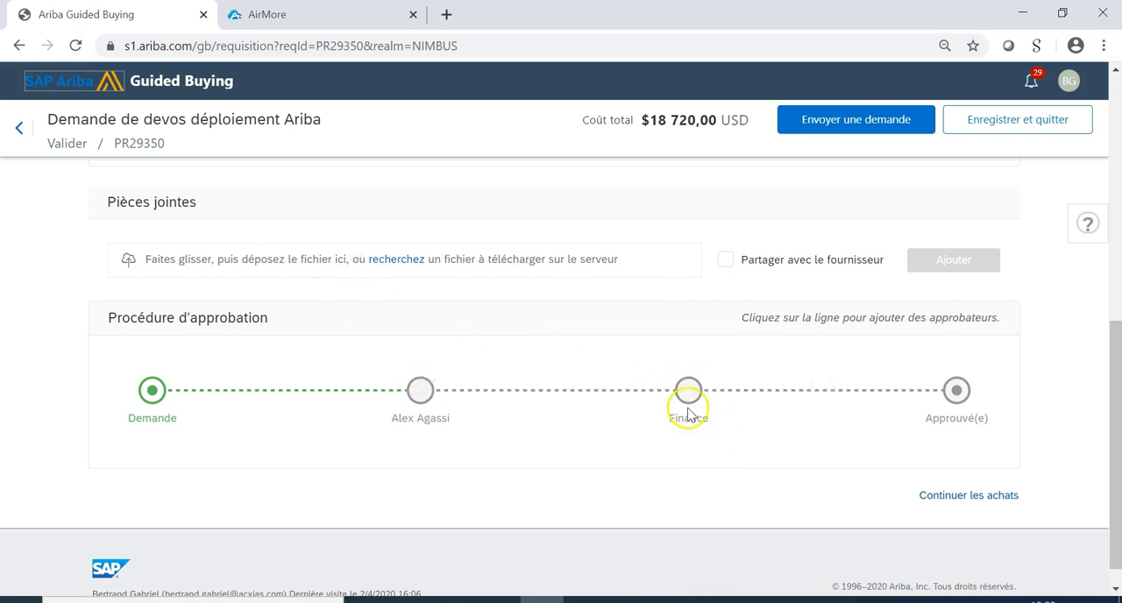
pyautogui.moveTo(689, 409)
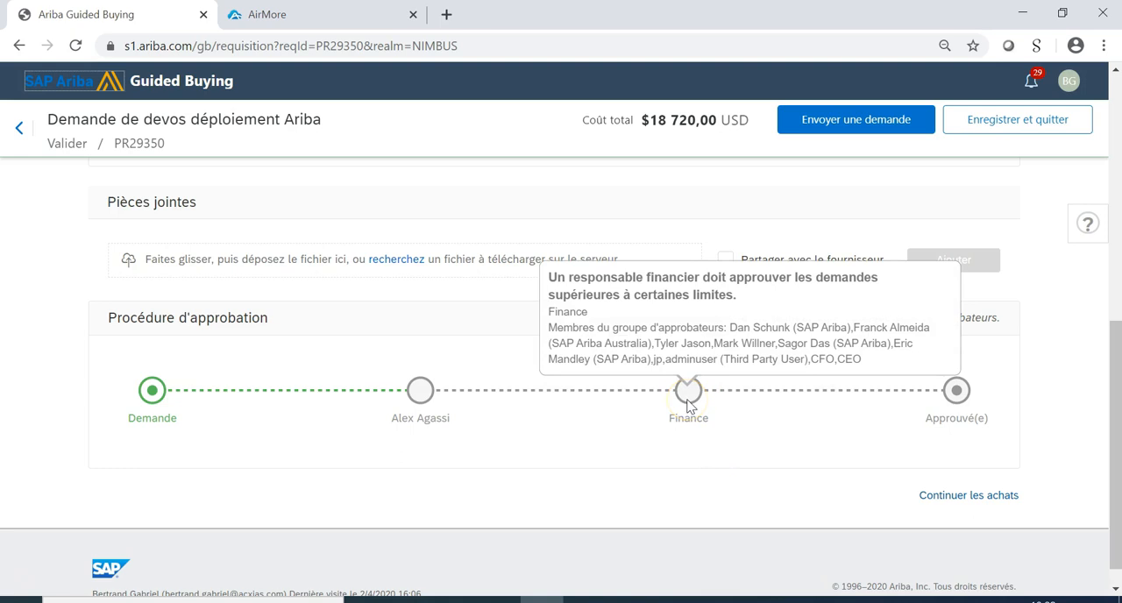
pyautogui.click(661, 437)
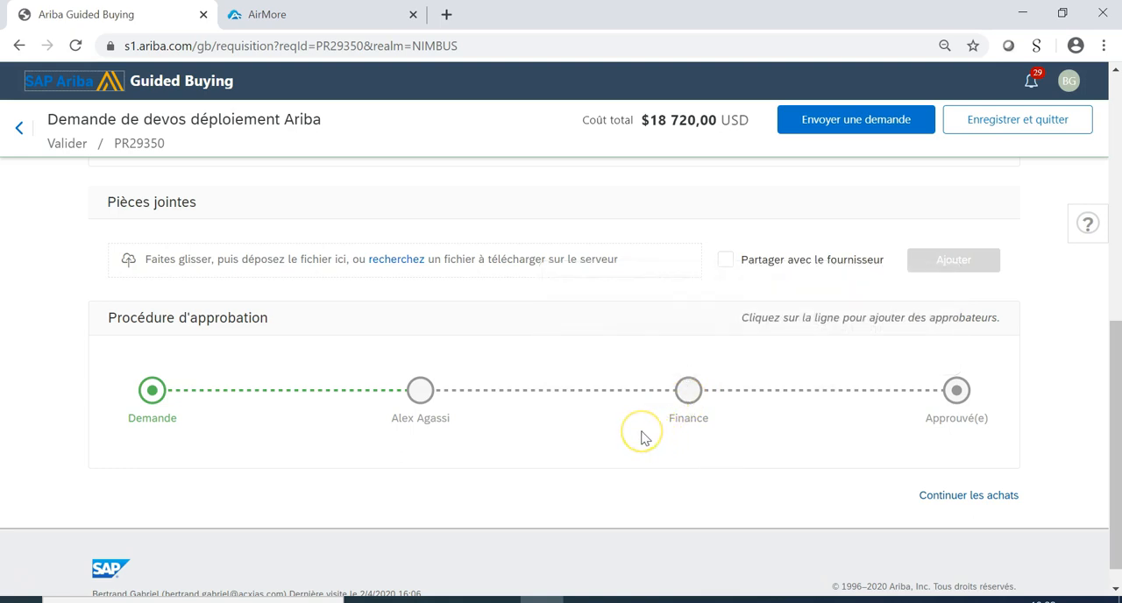
pyautogui.click(589, 466)
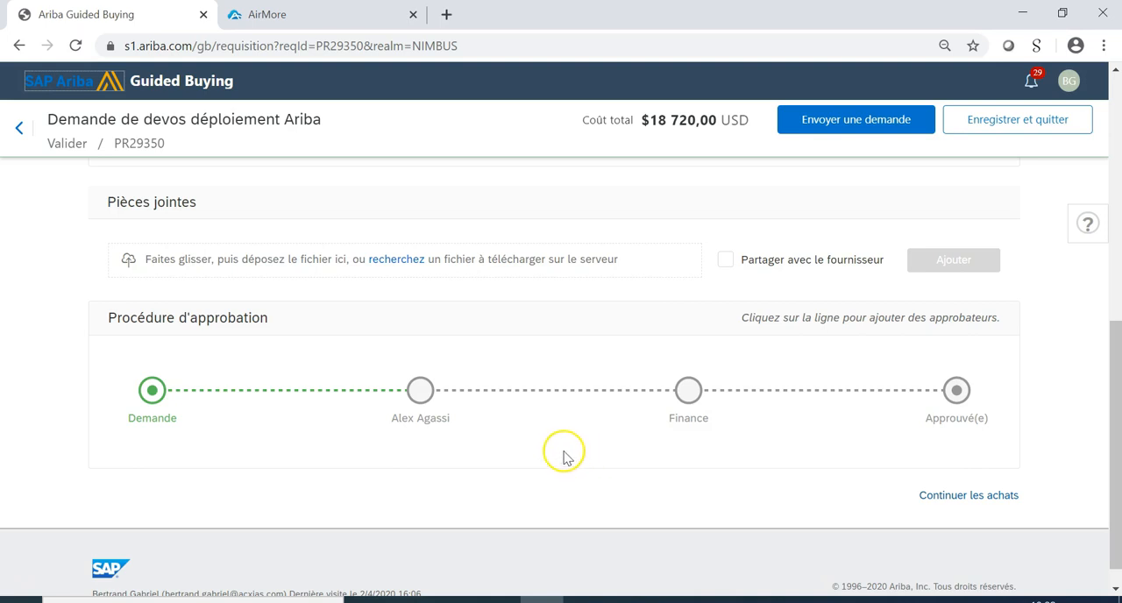